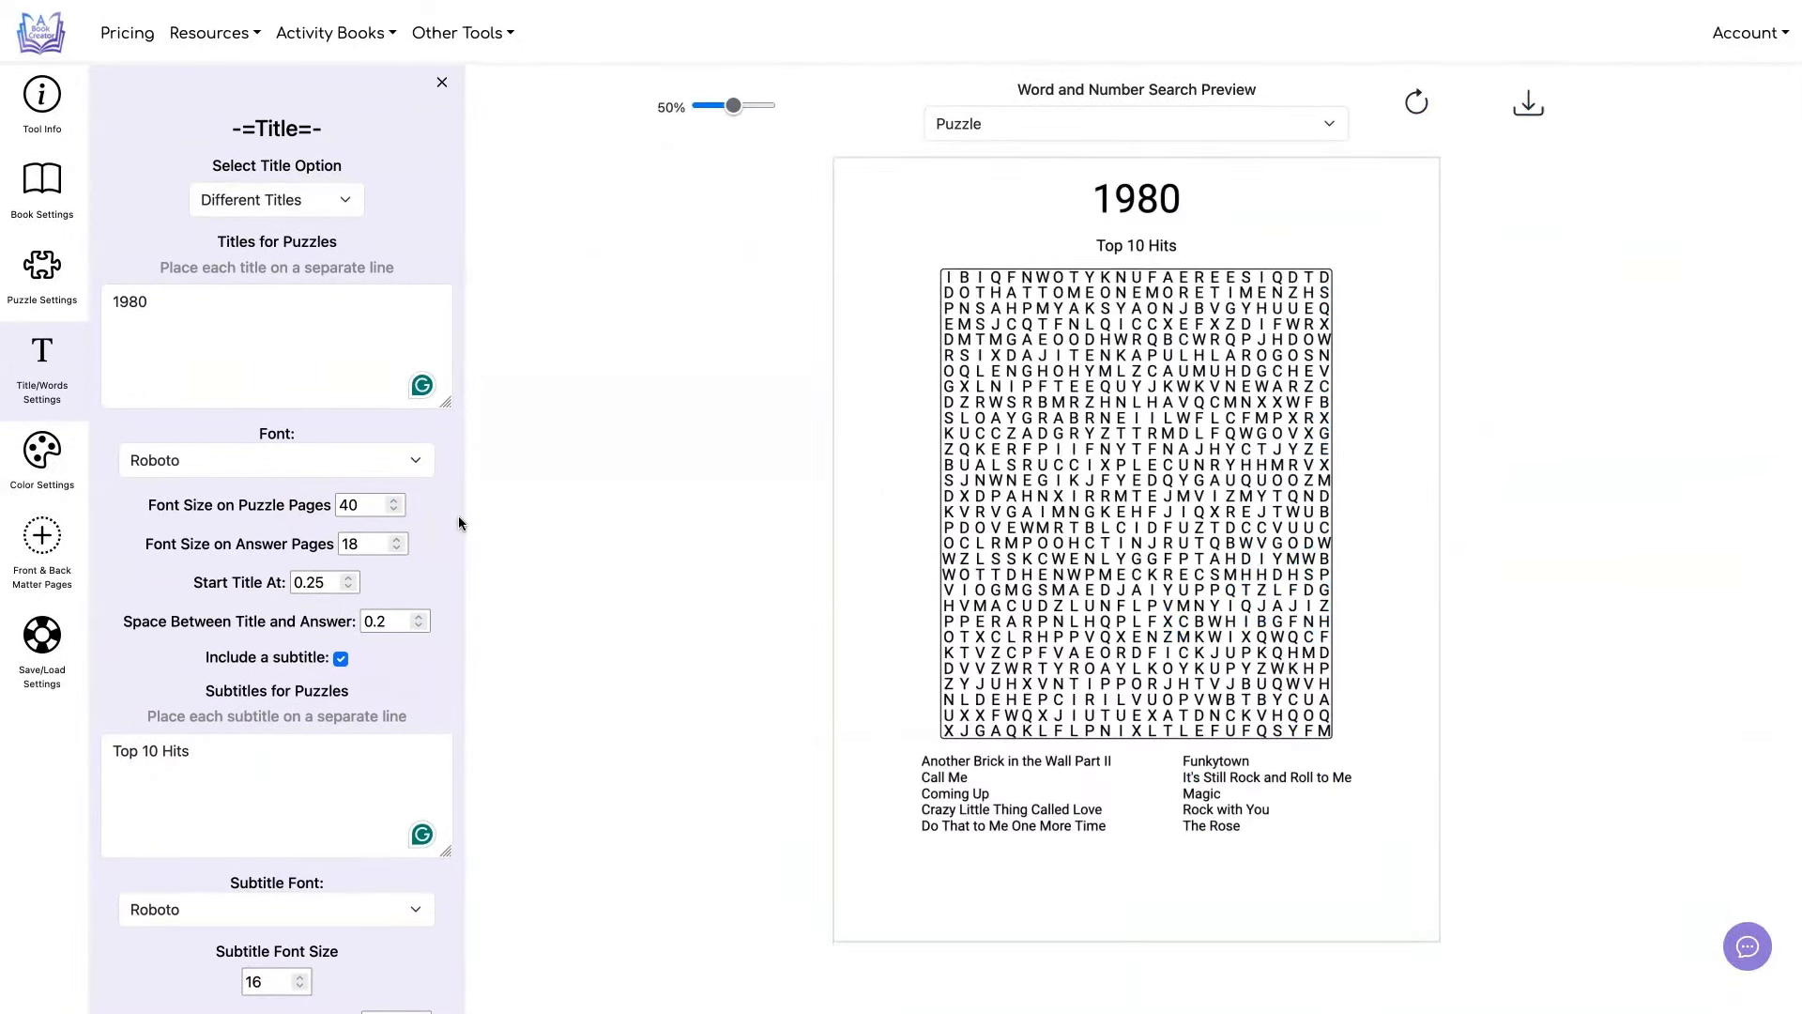
- Examine the subtitle font, size and spacing settings alongside the puzzle preview
{"action": "scroll", "coordinate": [458, 516], "scroll_direction": "down", "scroll_amount": 4}
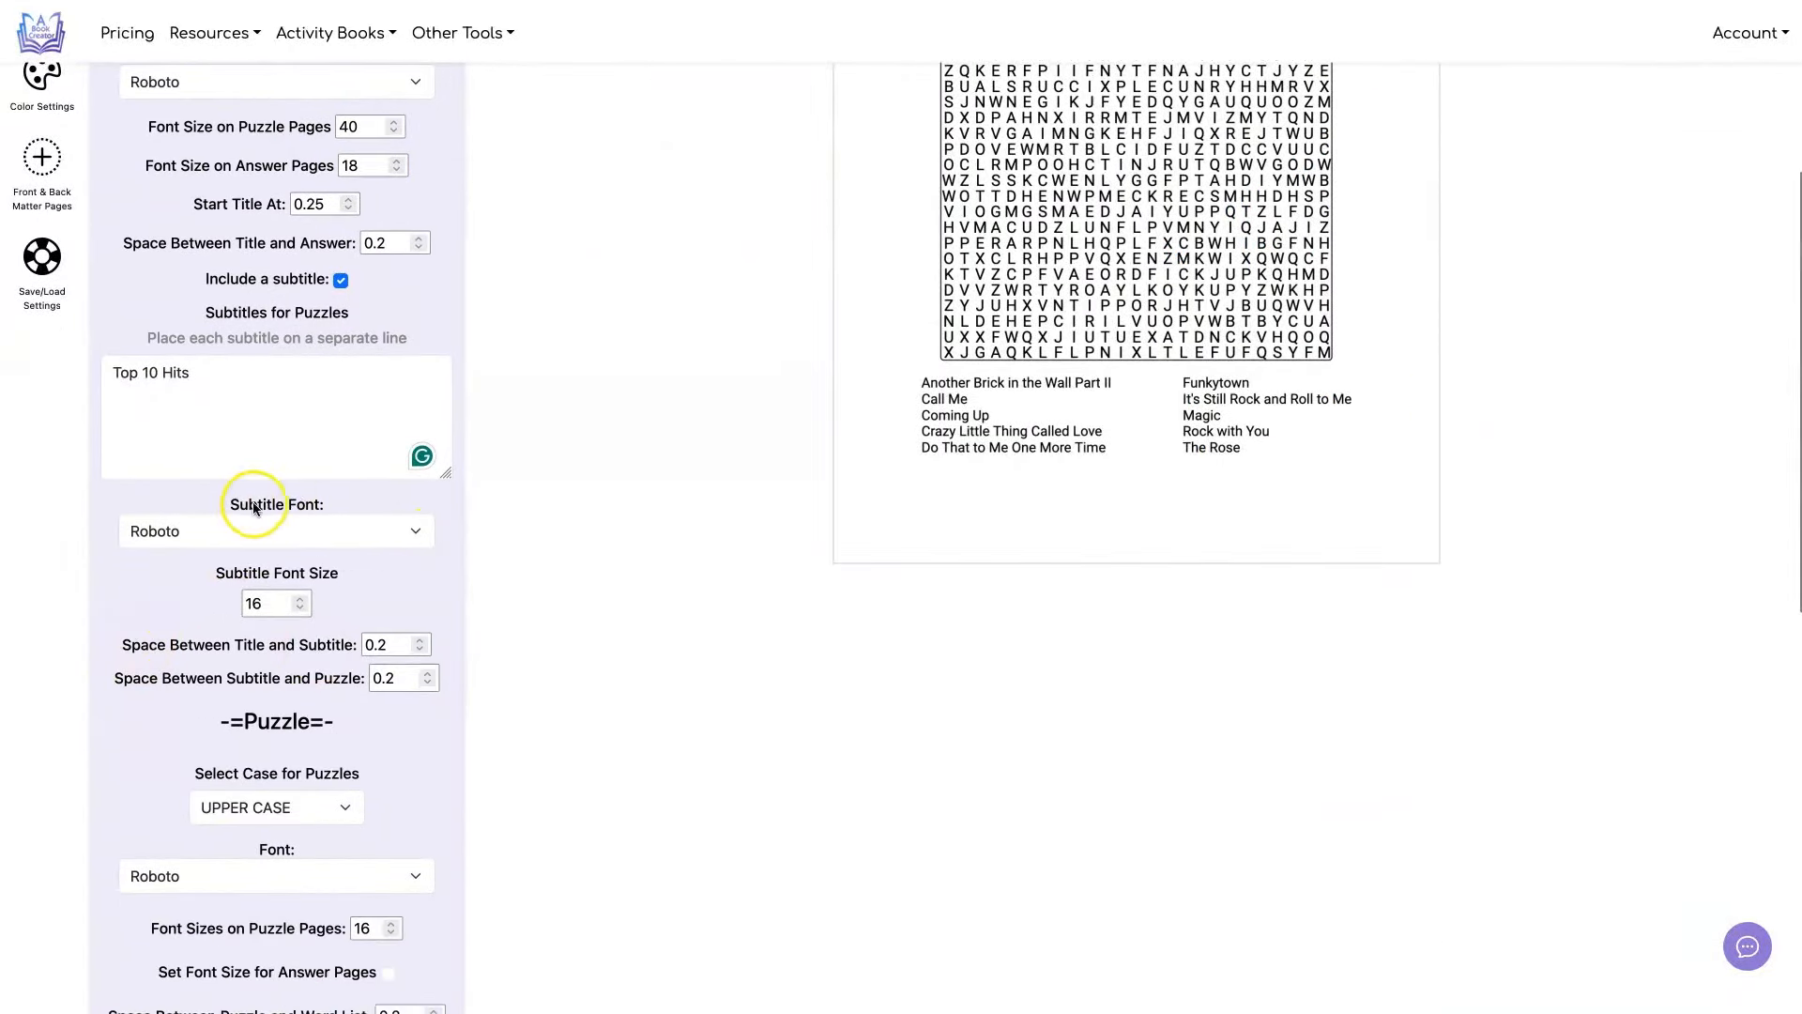
{"action": "left_click", "coordinate": [244, 531]}
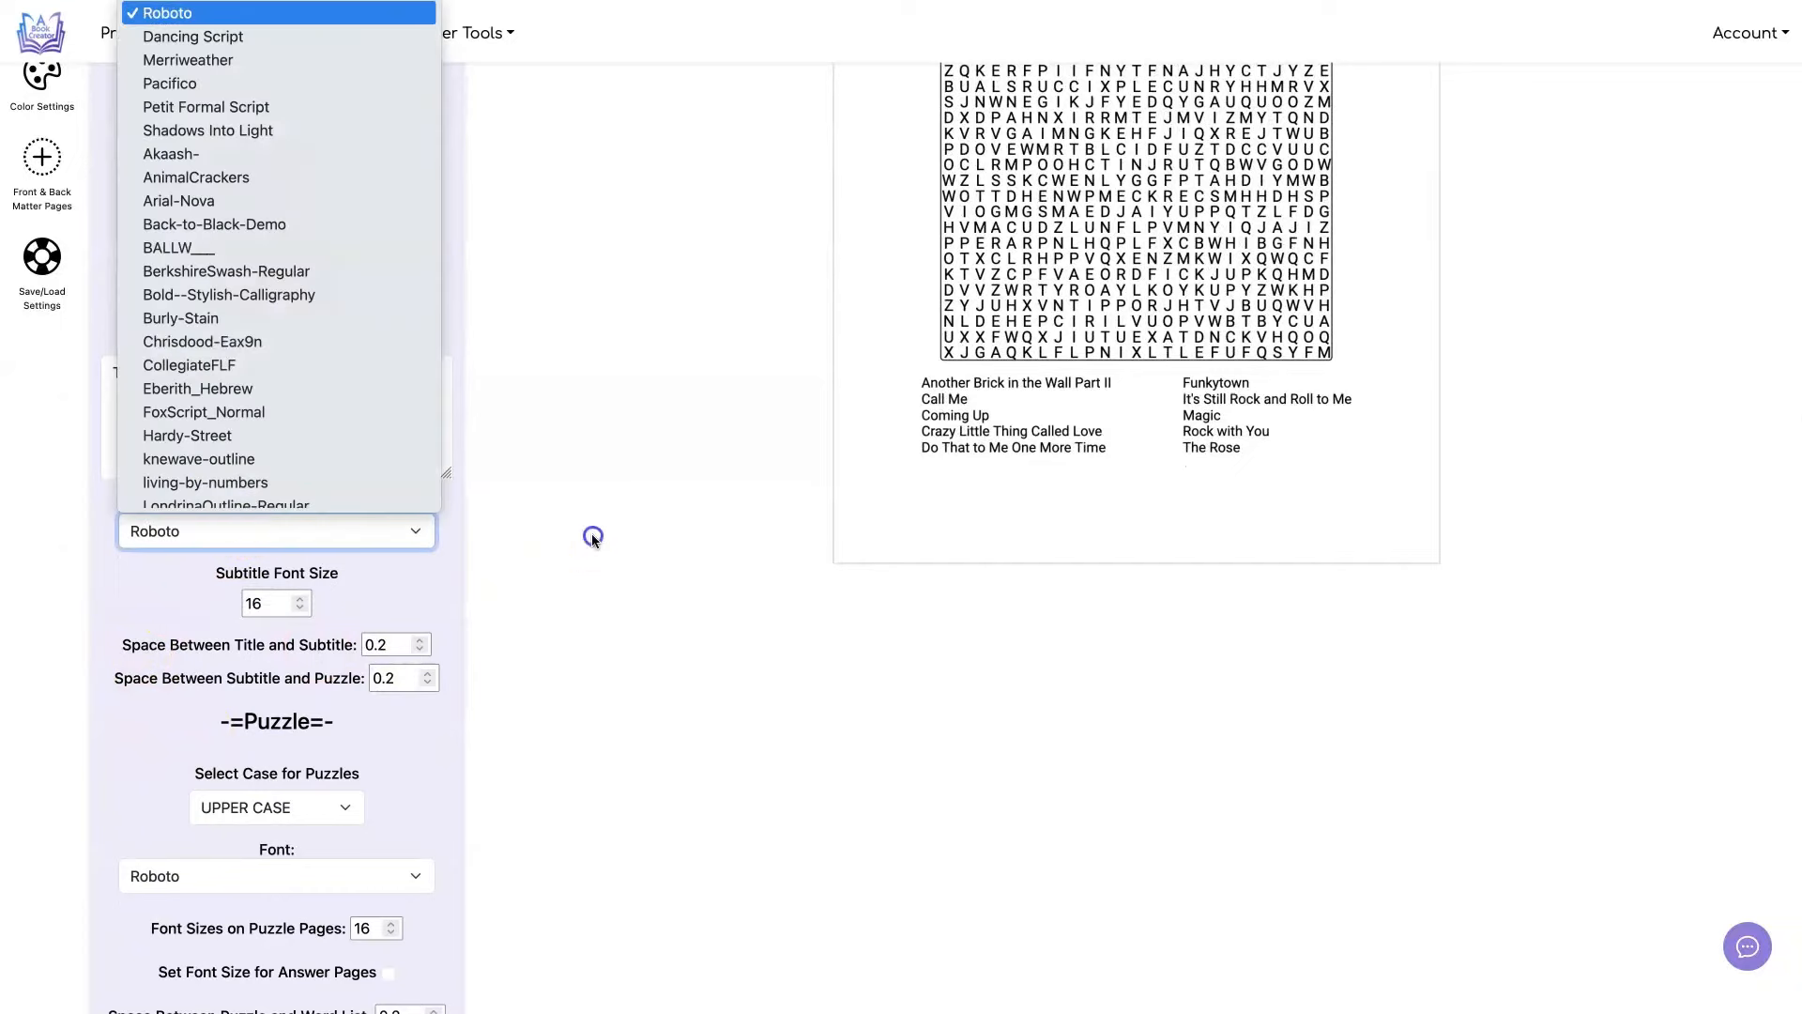
{"action": "left_click", "coordinate": [592, 534]}
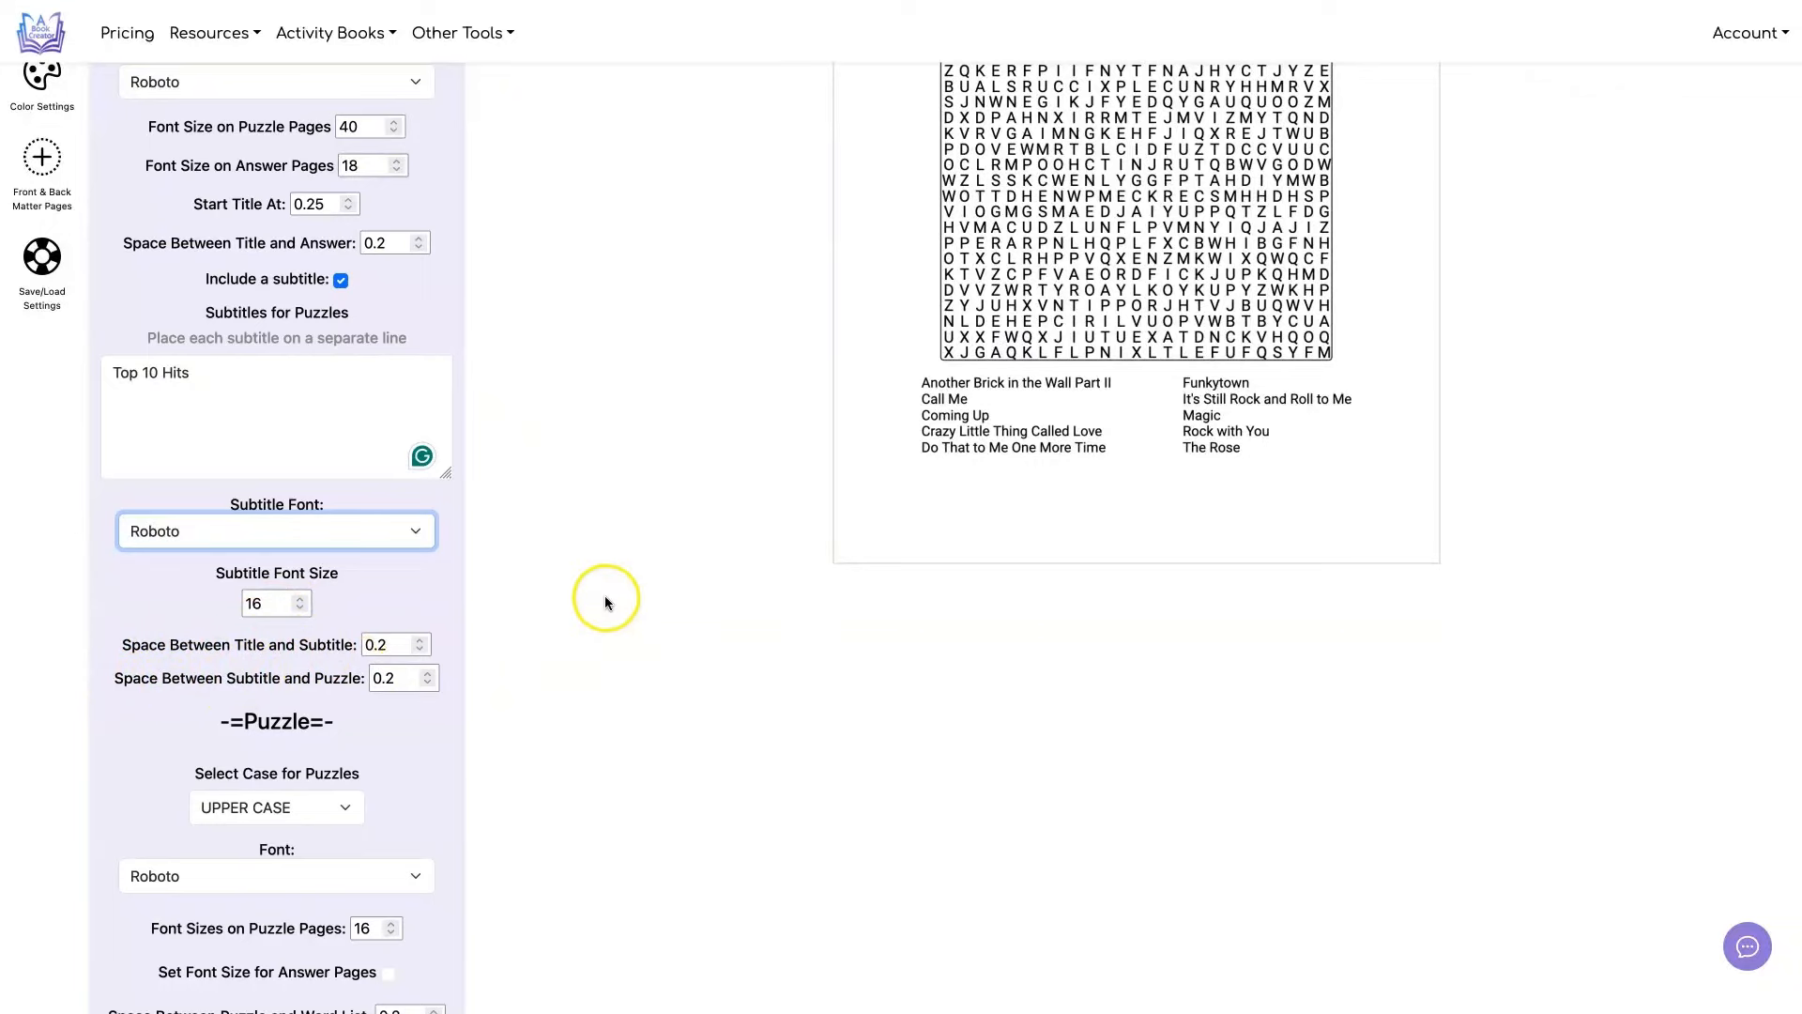
{"action": "scroll", "coordinate": [605, 593], "scroll_direction": "up", "scroll_amount": 3}
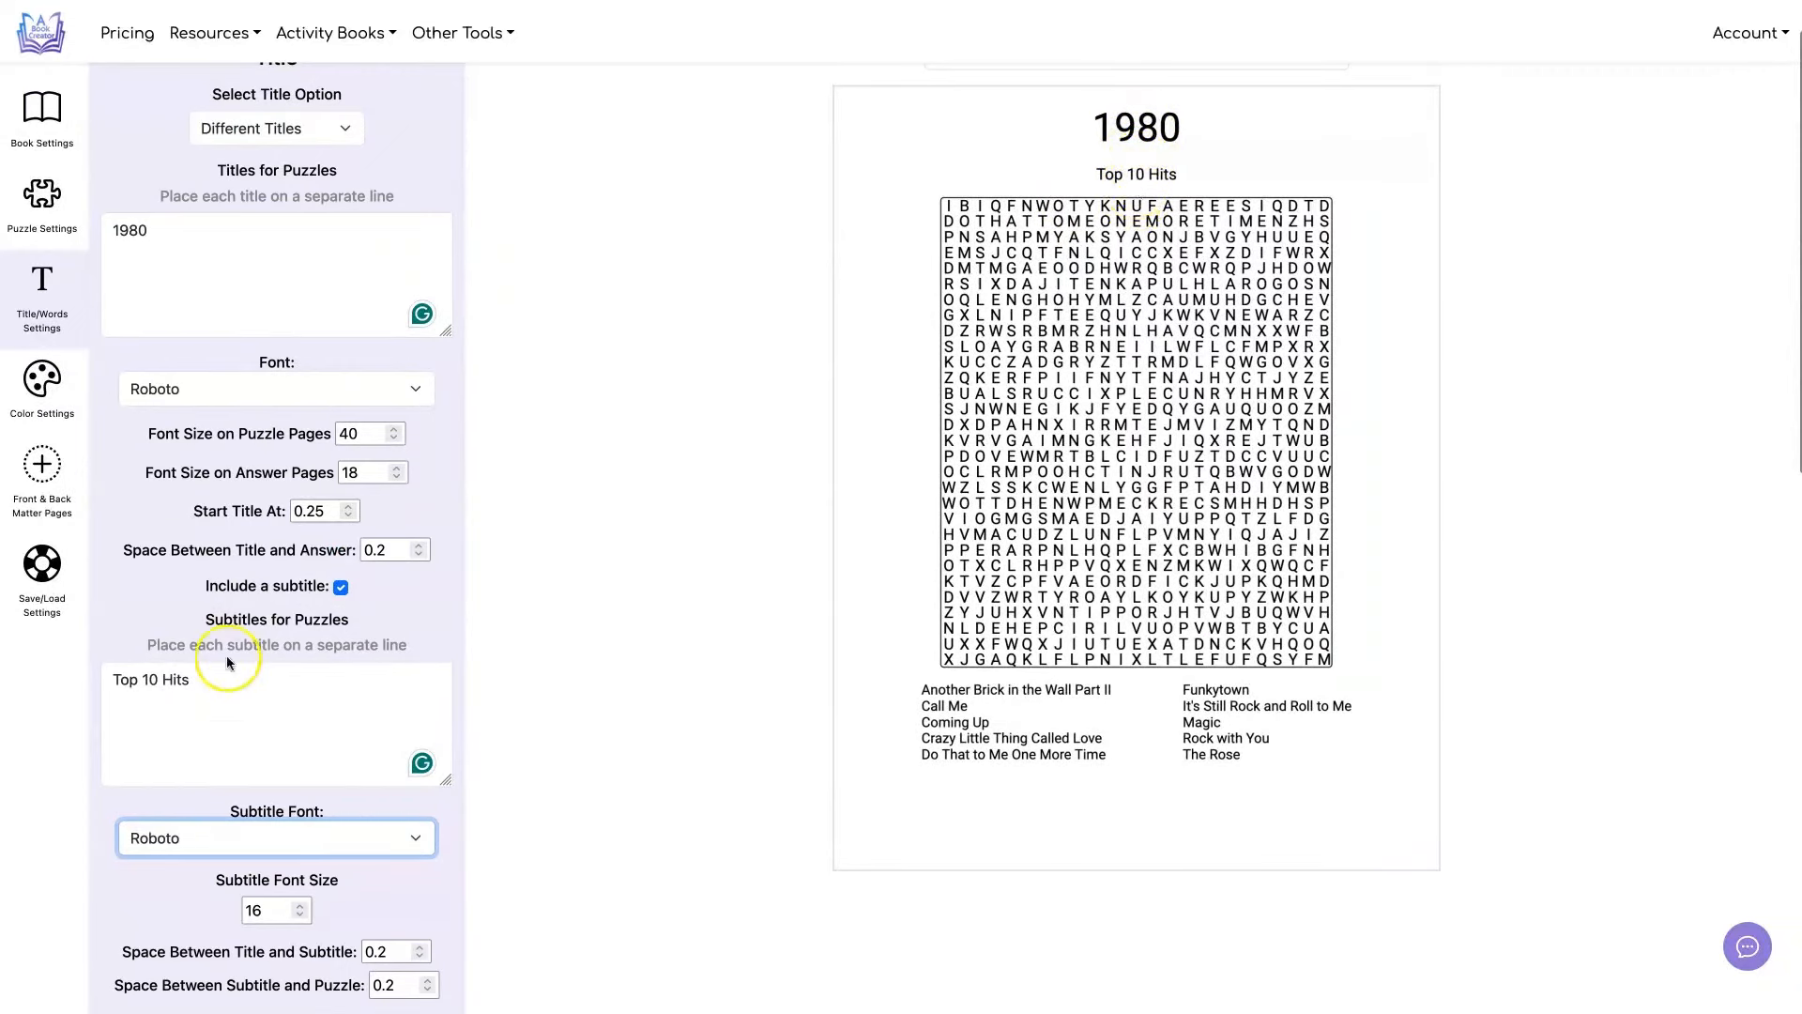
{"action": "scroll", "coordinate": [216, 695], "scroll_direction": "down", "scroll_amount": 1}
{"action": "scroll", "coordinate": [200, 728], "scroll_direction": "up", "scroll_amount": 1}
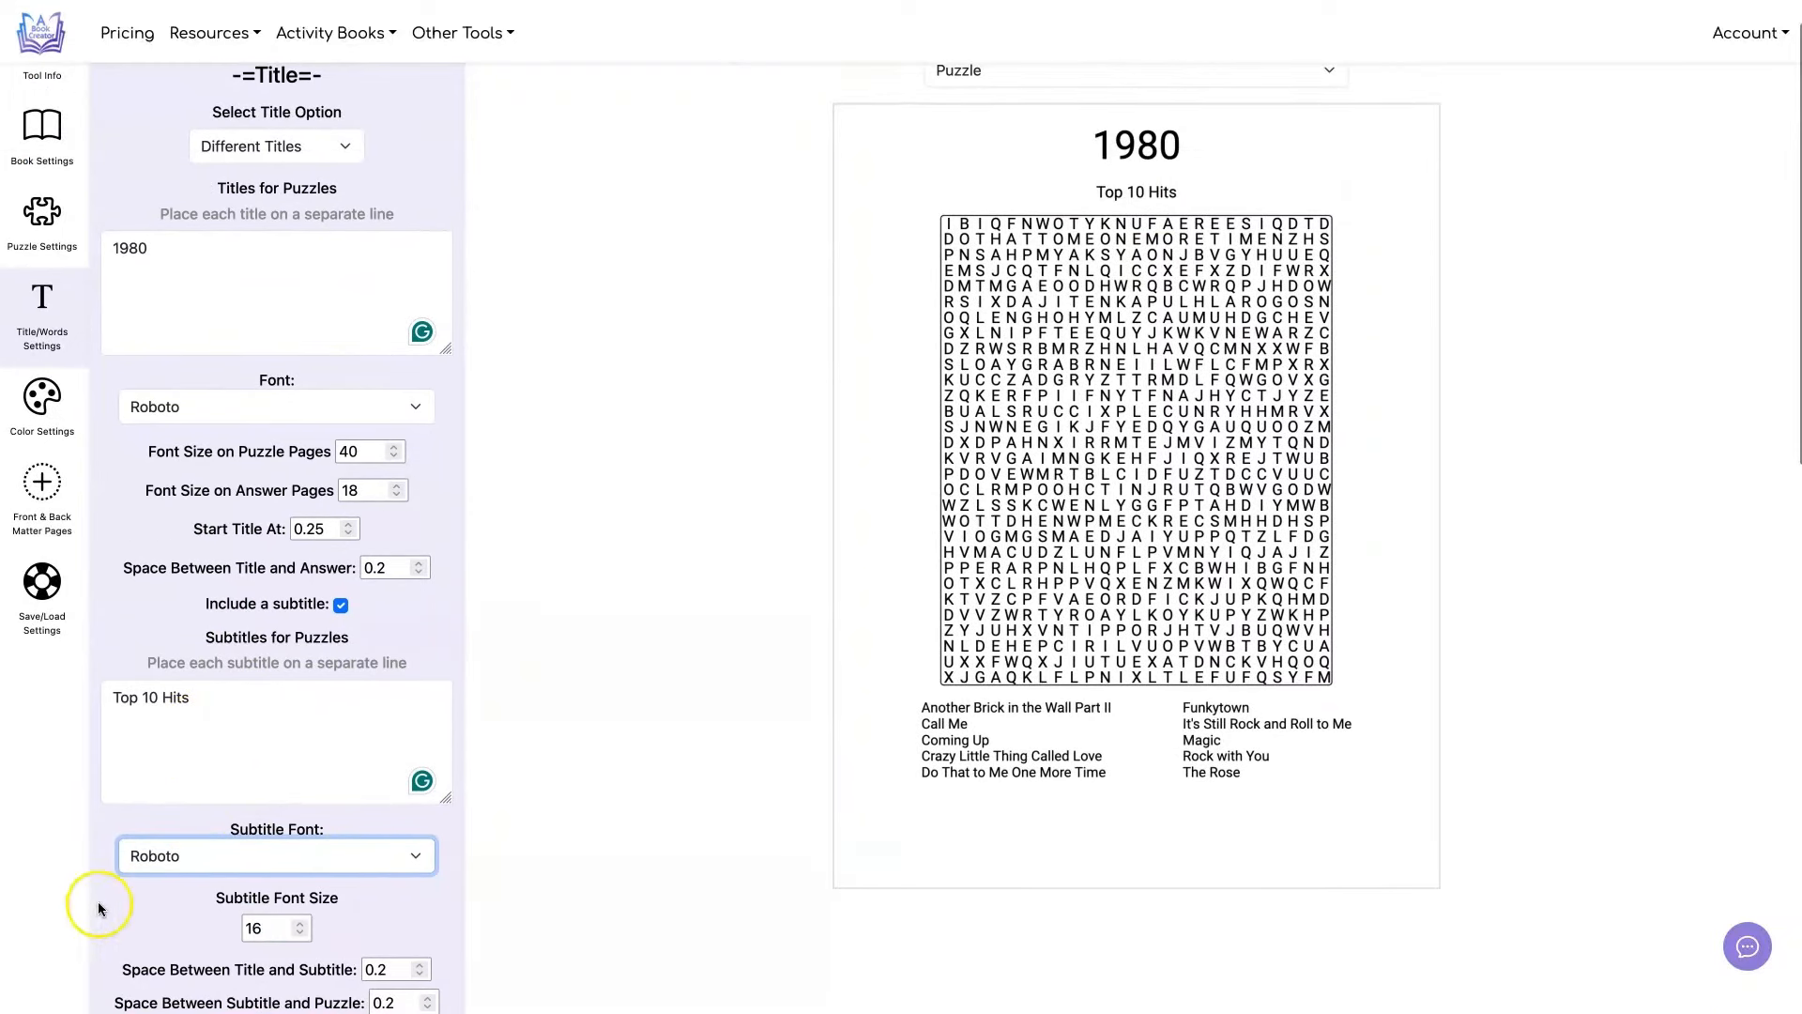
{"action": "scroll", "coordinate": [434, 926], "scroll_direction": "down", "scroll_amount": 1}
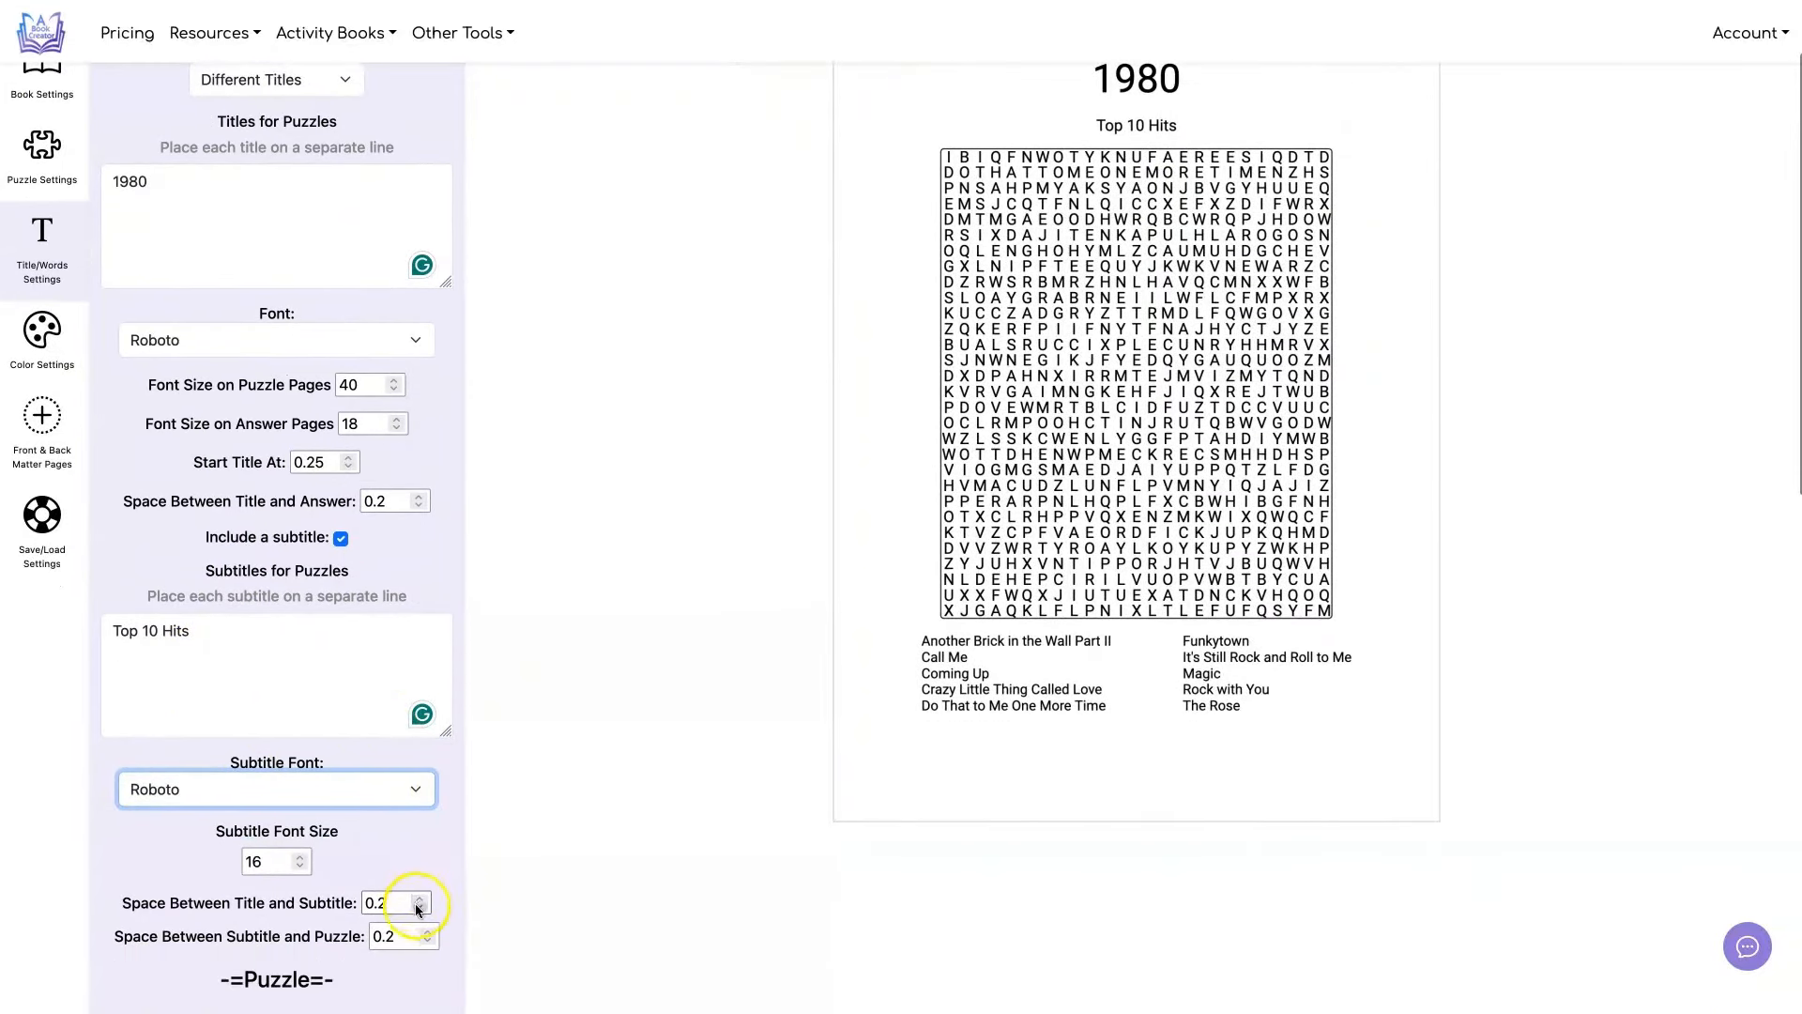
- Set the space between title and subtitle to 0.1 and regenerate the puzzle preview
{"action": "left_click", "coordinate": [383, 901]}
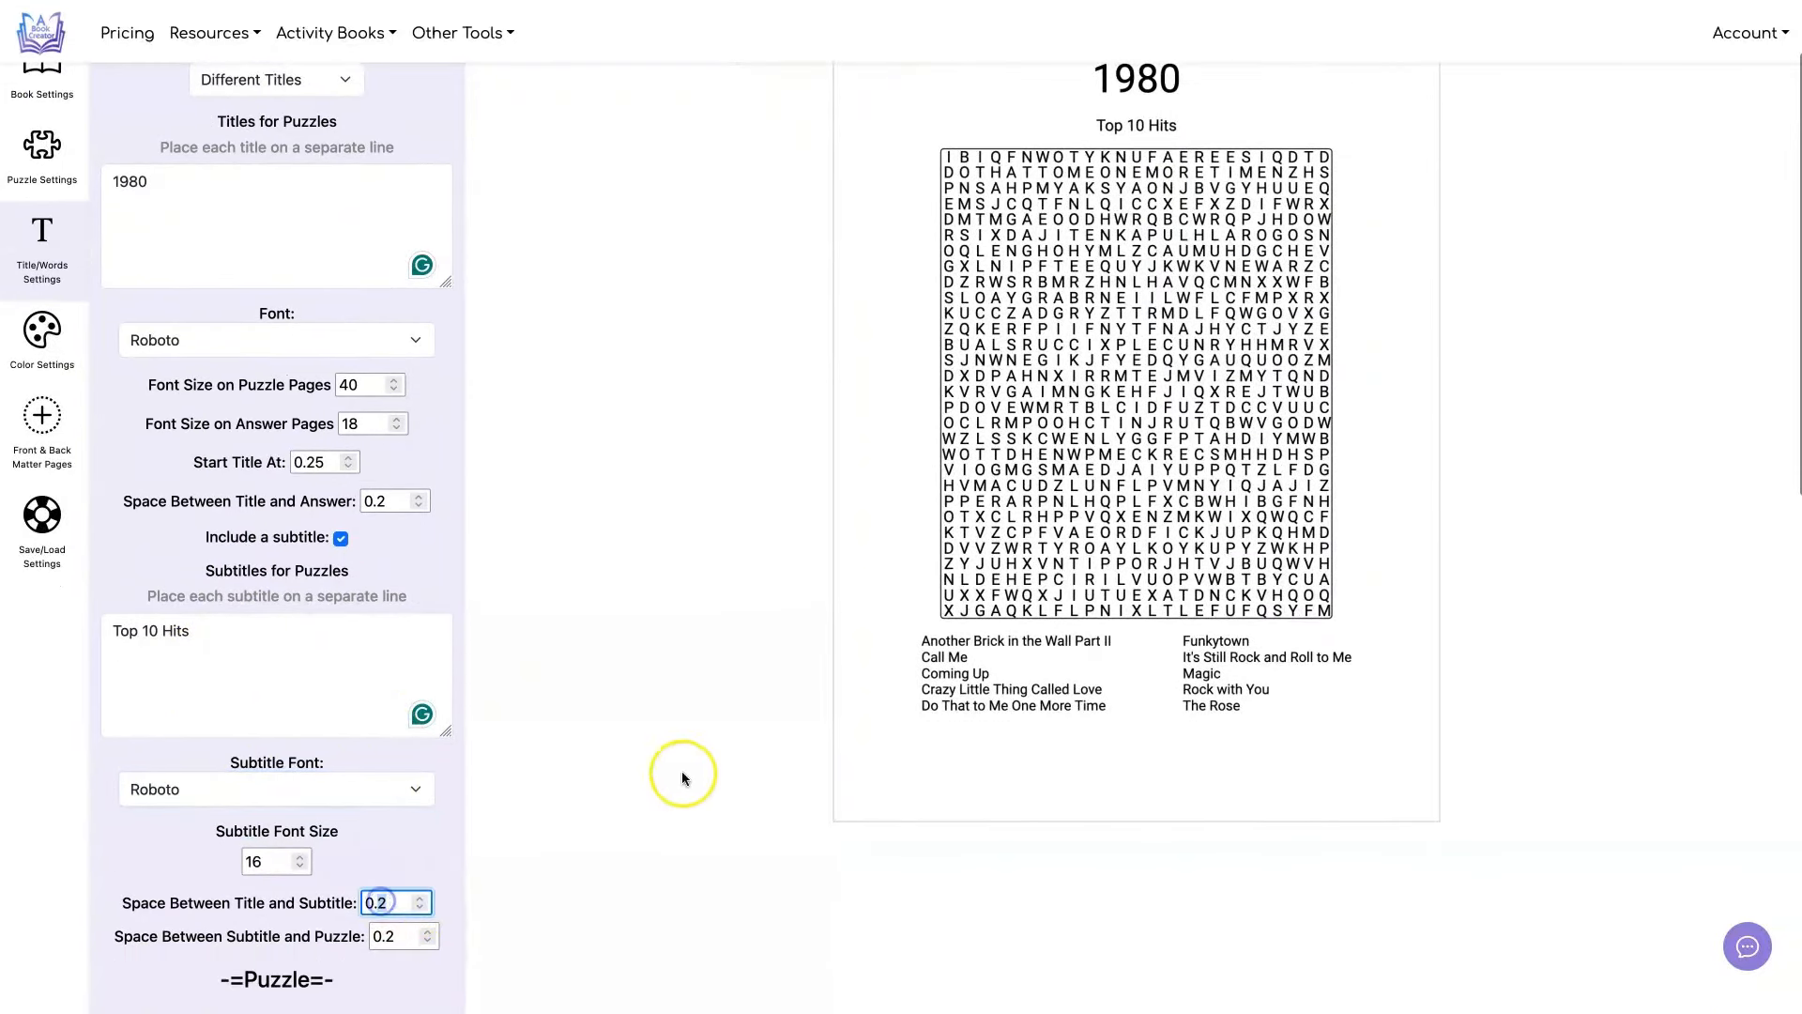
{"action": "scroll", "coordinate": [1150, 188], "scroll_direction": "up", "scroll_amount": 2}
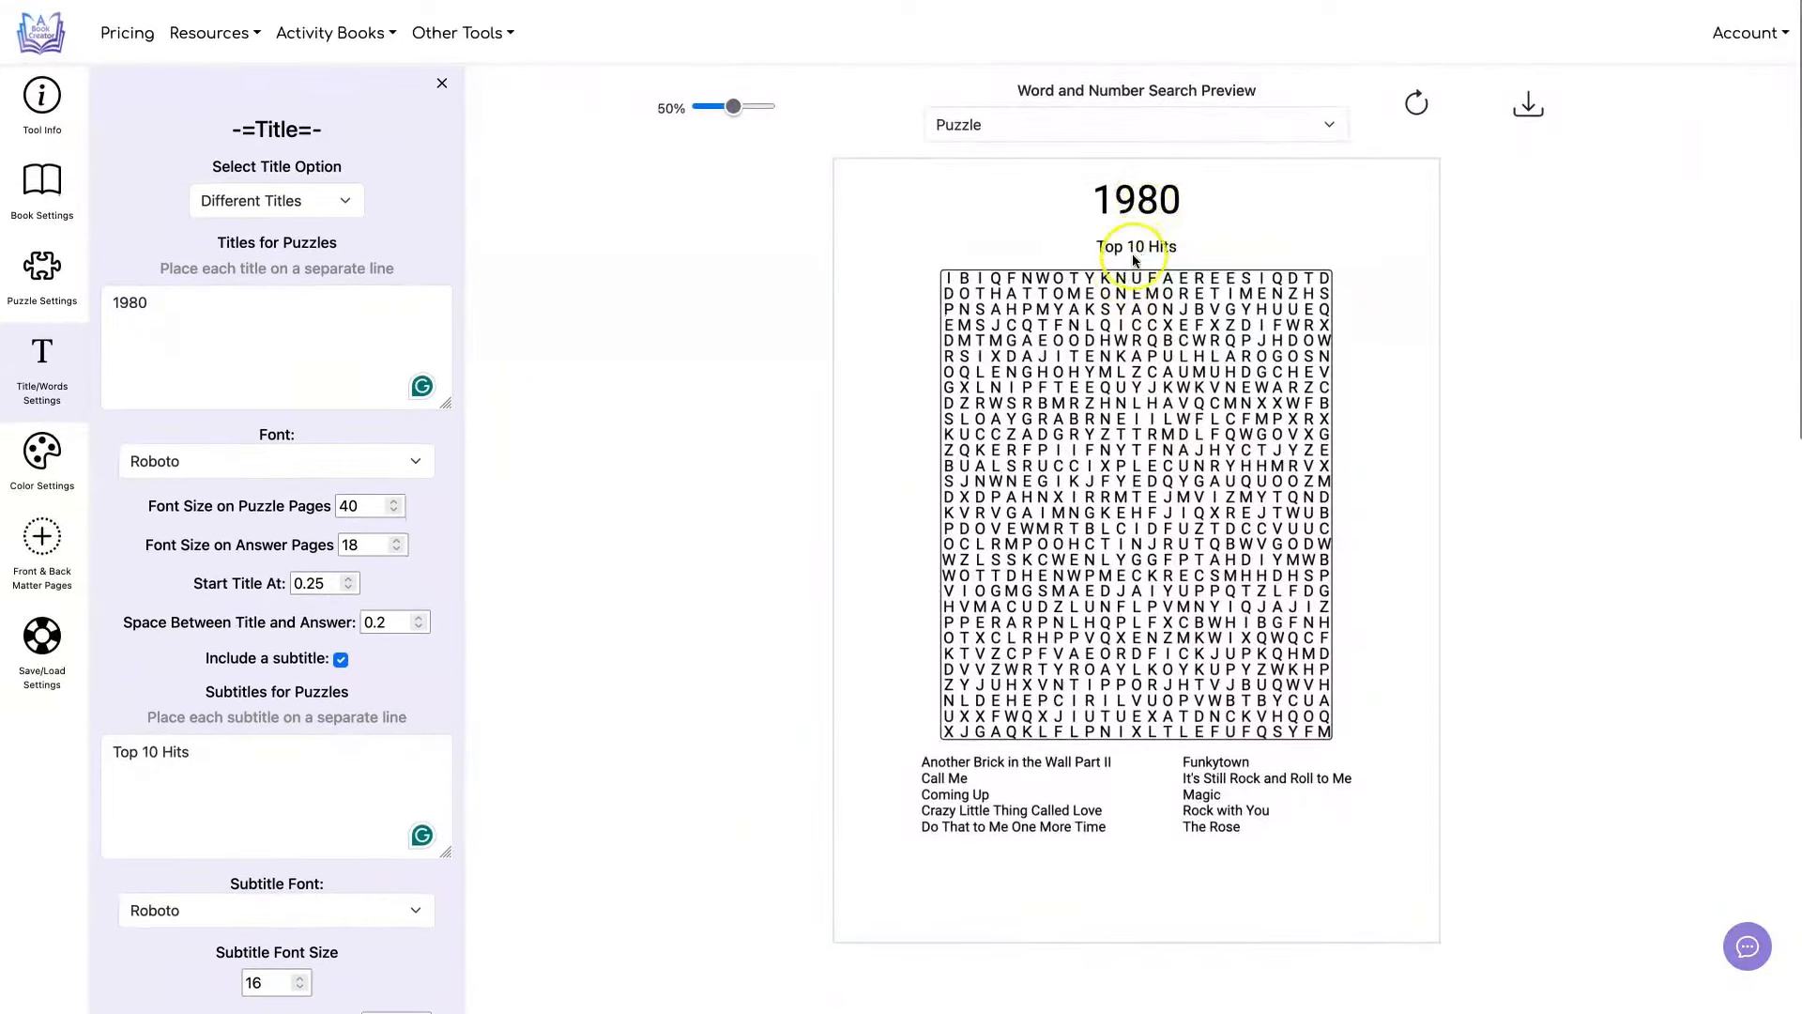
{"action": "left_click", "coordinate": [1416, 105]}
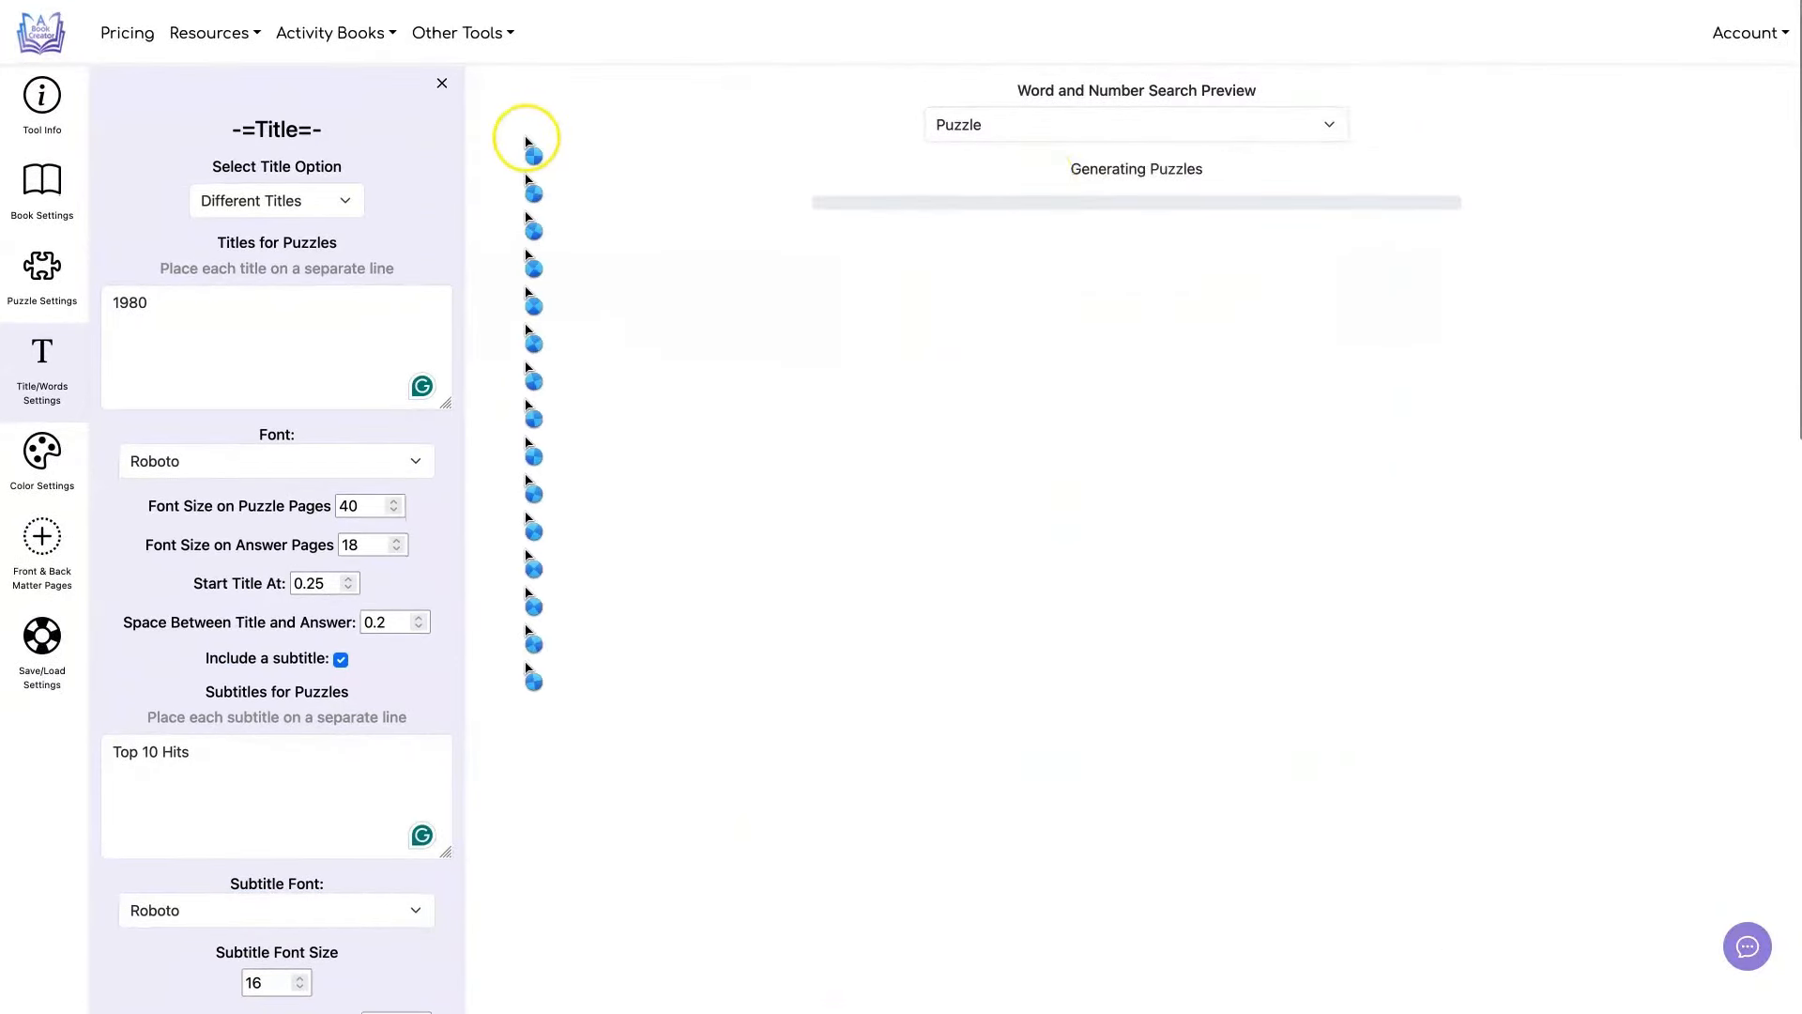
- Reduce the space between title and subtitle to 0.05, regenerate the preview and check the heading spacing
{"action": "scroll", "coordinate": [417, 610], "scroll_direction": "down", "scroll_amount": 5}
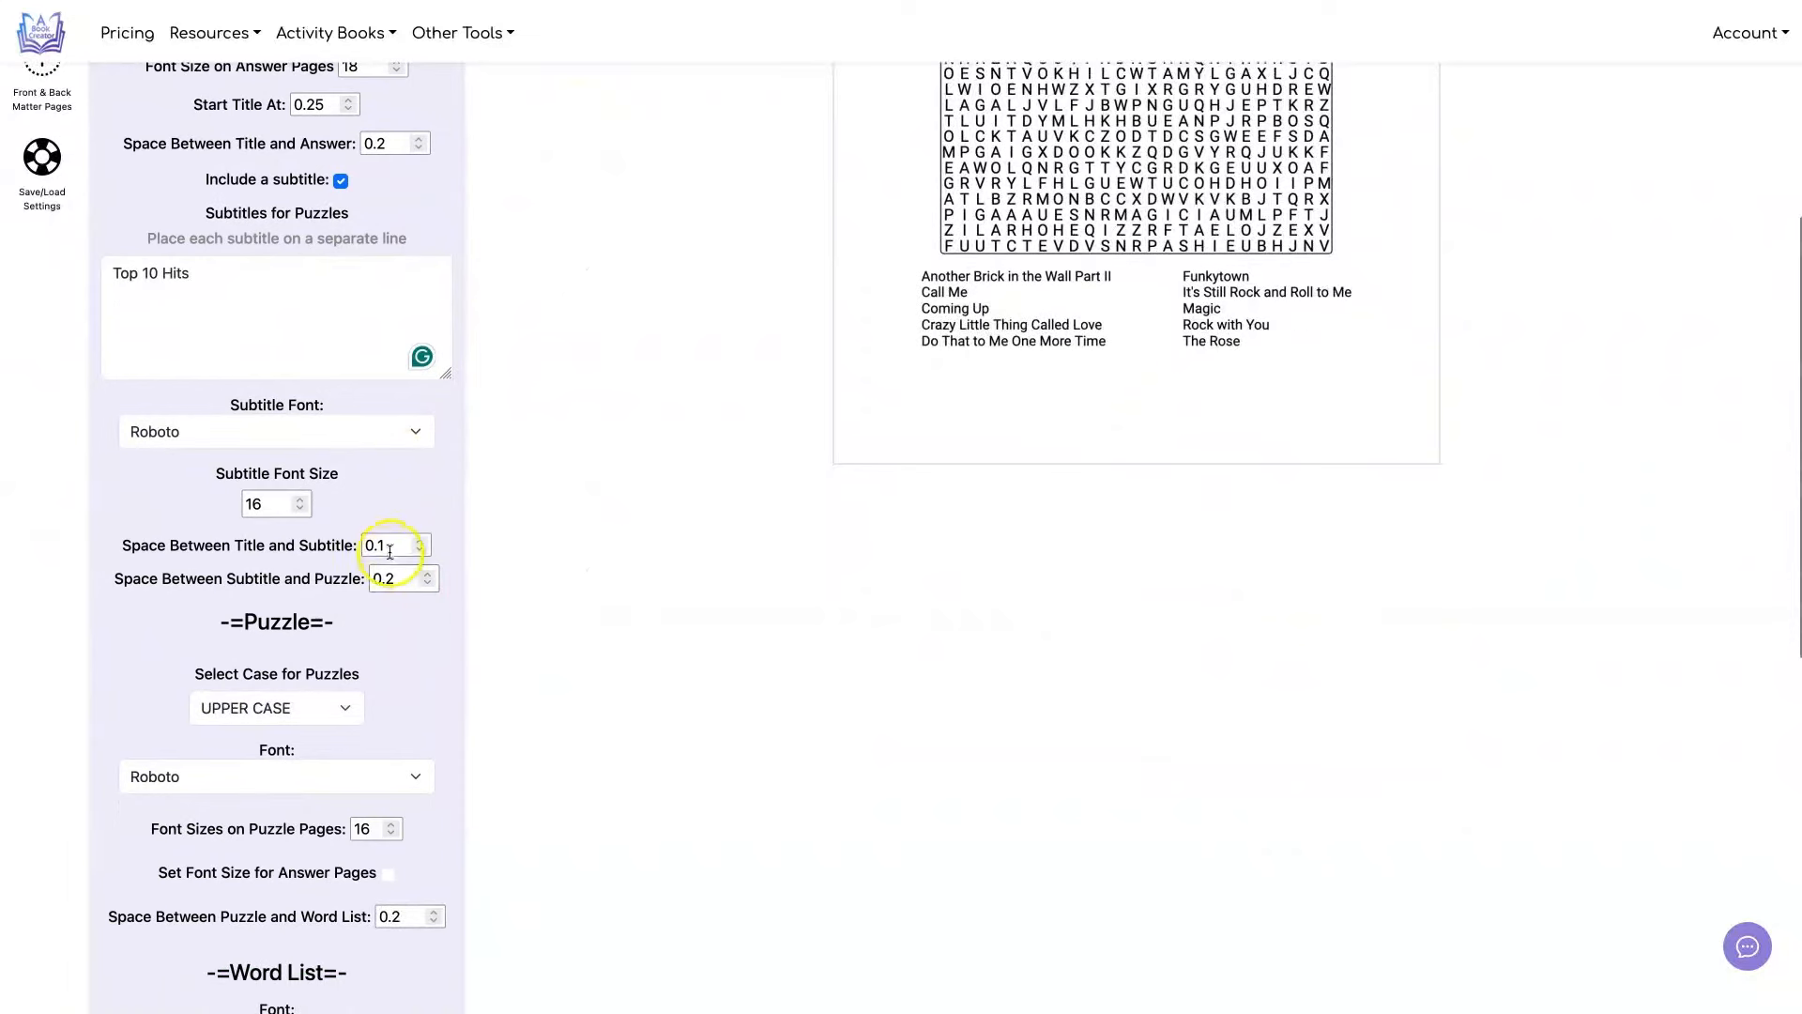
{"action": "left_click", "coordinate": [379, 546]}
{"action": "type", "text": "05"}
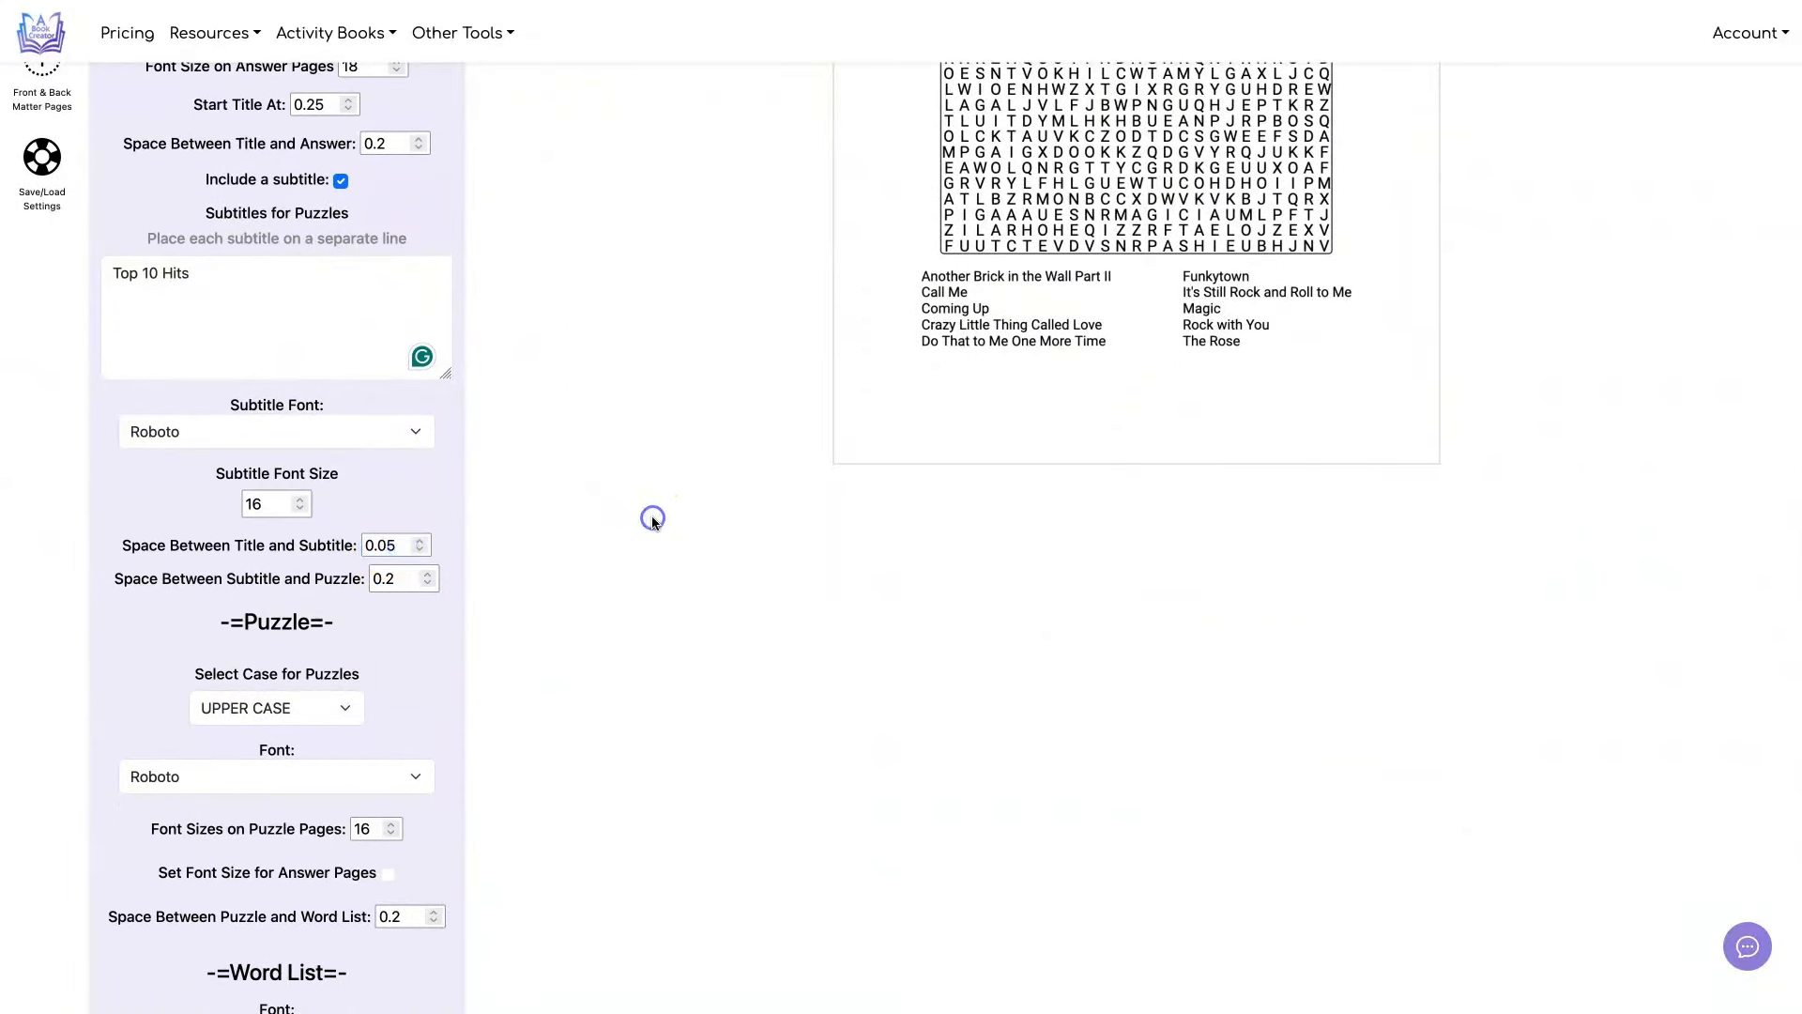
{"action": "scroll", "coordinate": [653, 522], "scroll_direction": "up", "scroll_amount": 5}
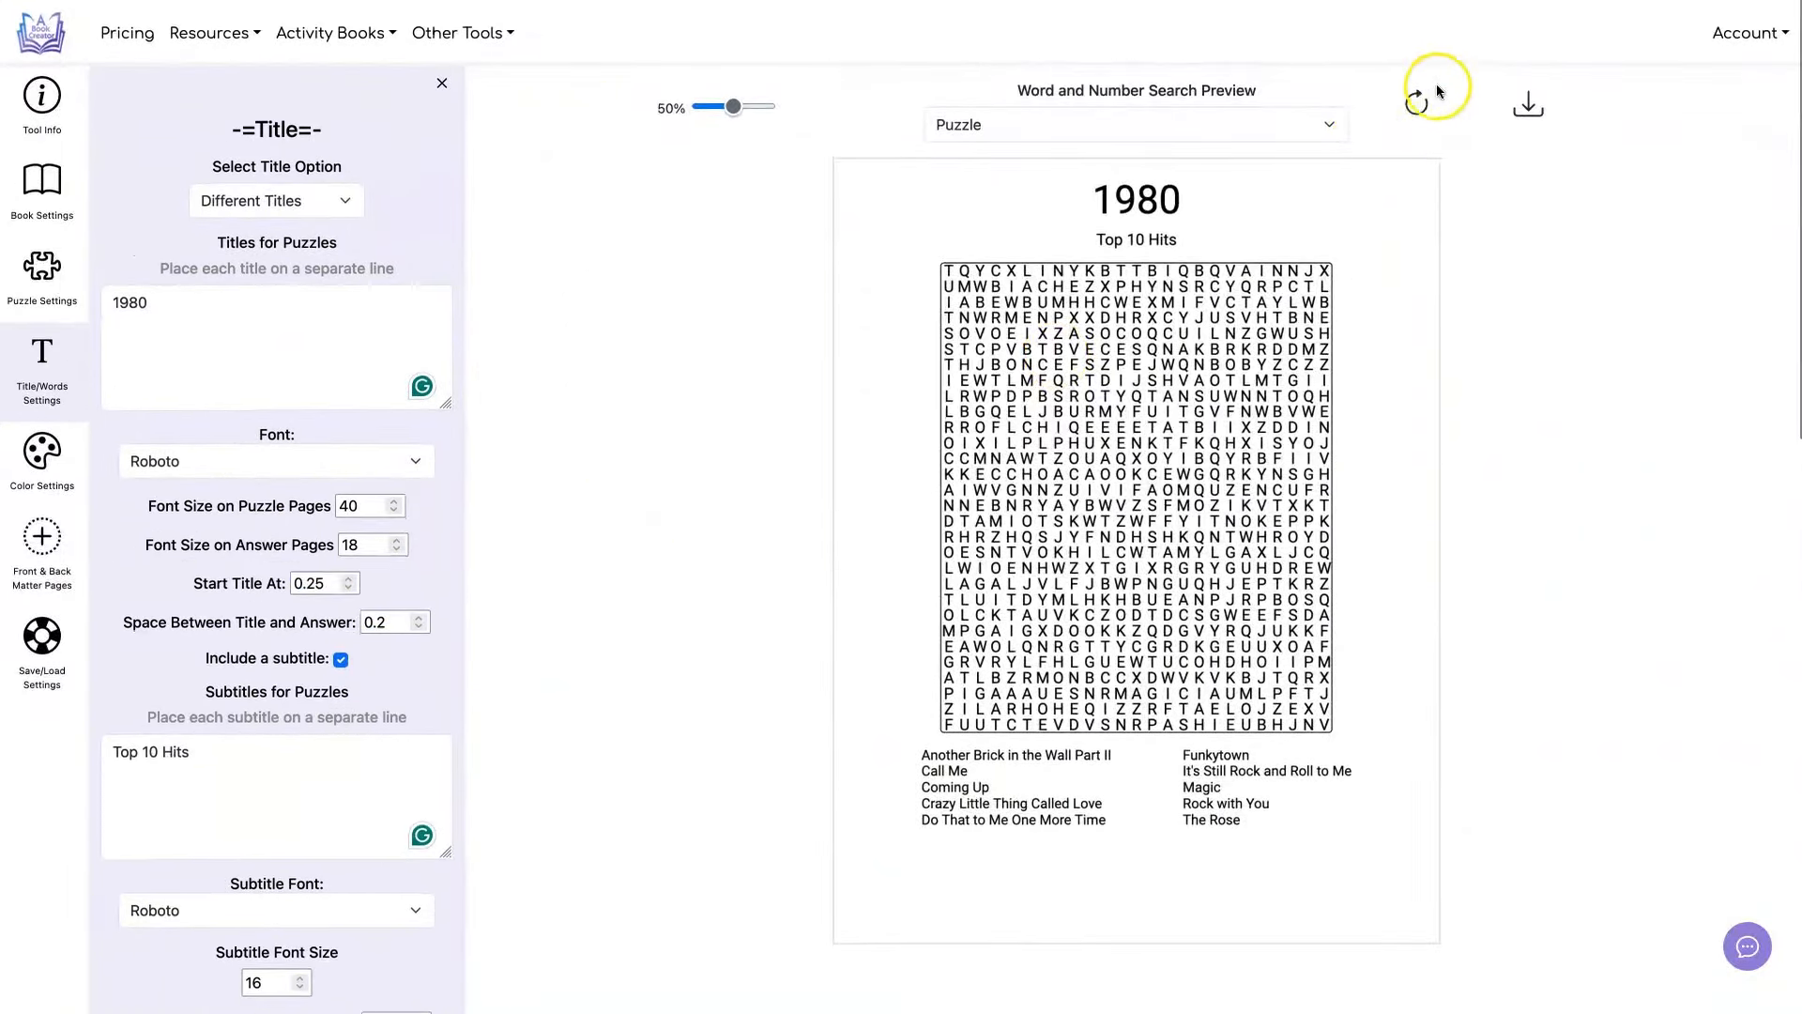
{"action": "left_click", "coordinate": [1414, 103]}
{"action": "scroll", "coordinate": [456, 288], "scroll_direction": "down", "scroll_amount": 1}
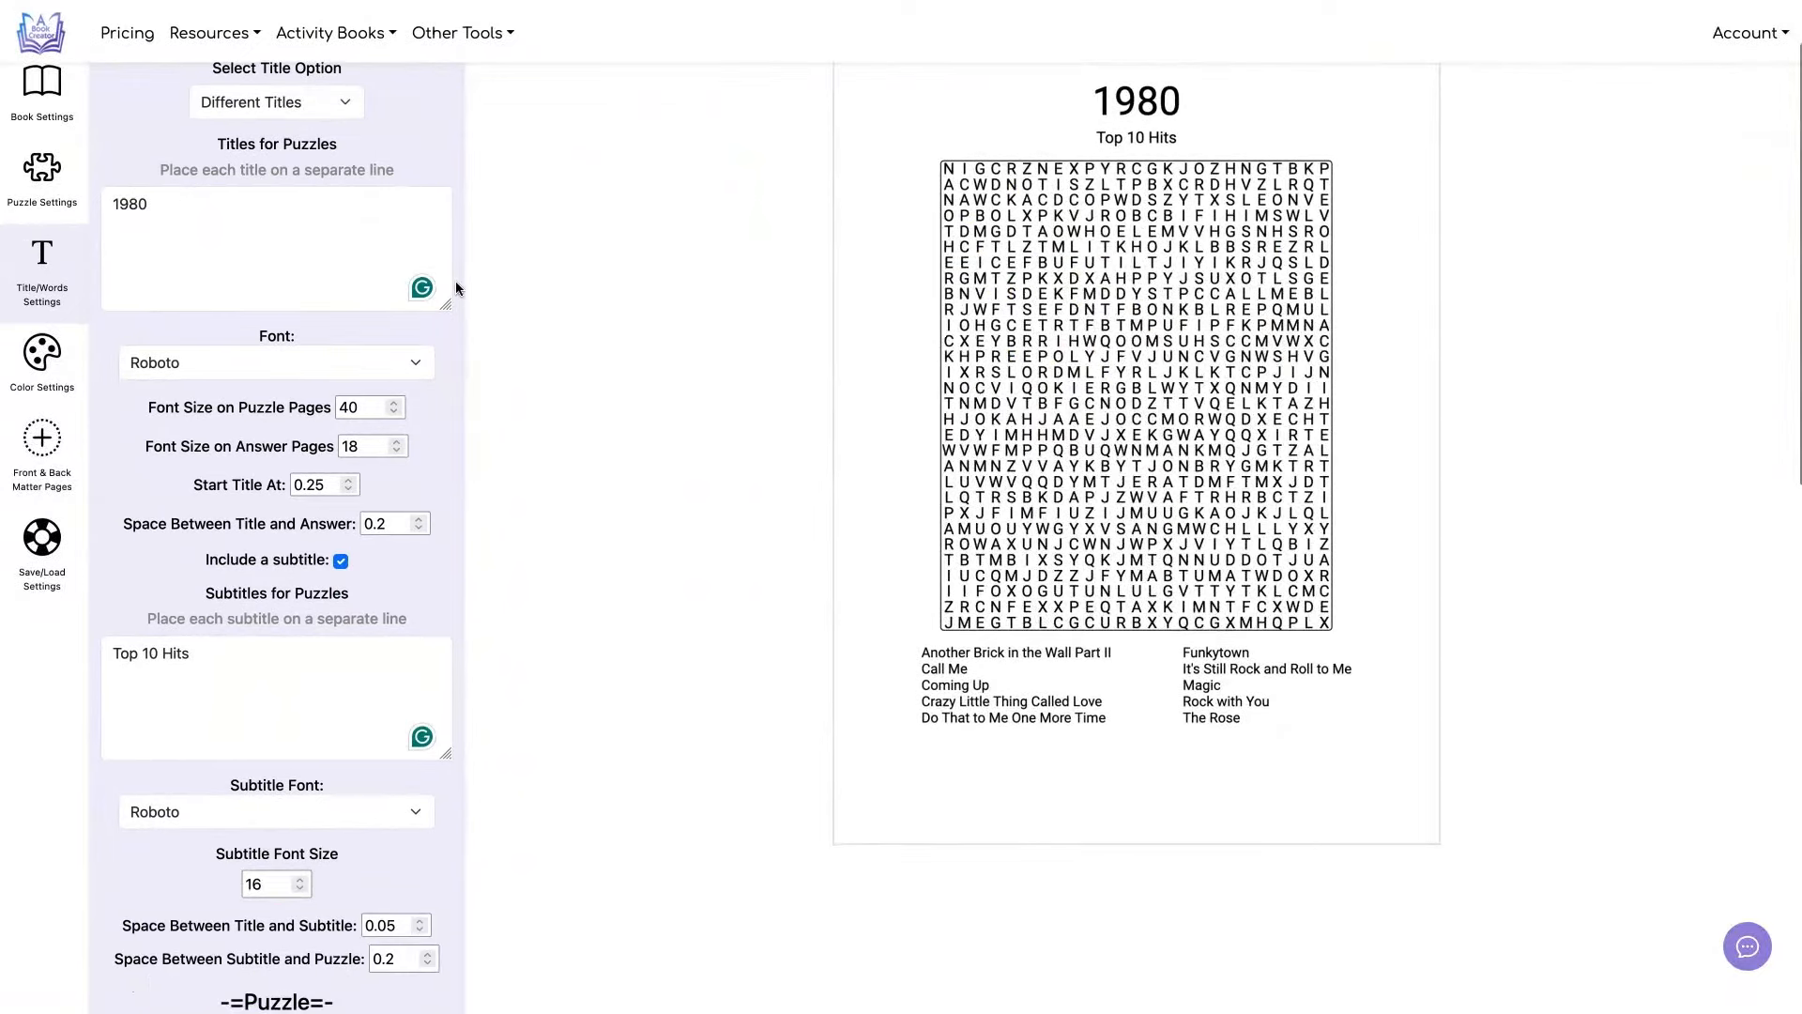
{"action": "scroll", "coordinate": [458, 288], "scroll_direction": "up", "scroll_amount": 1}
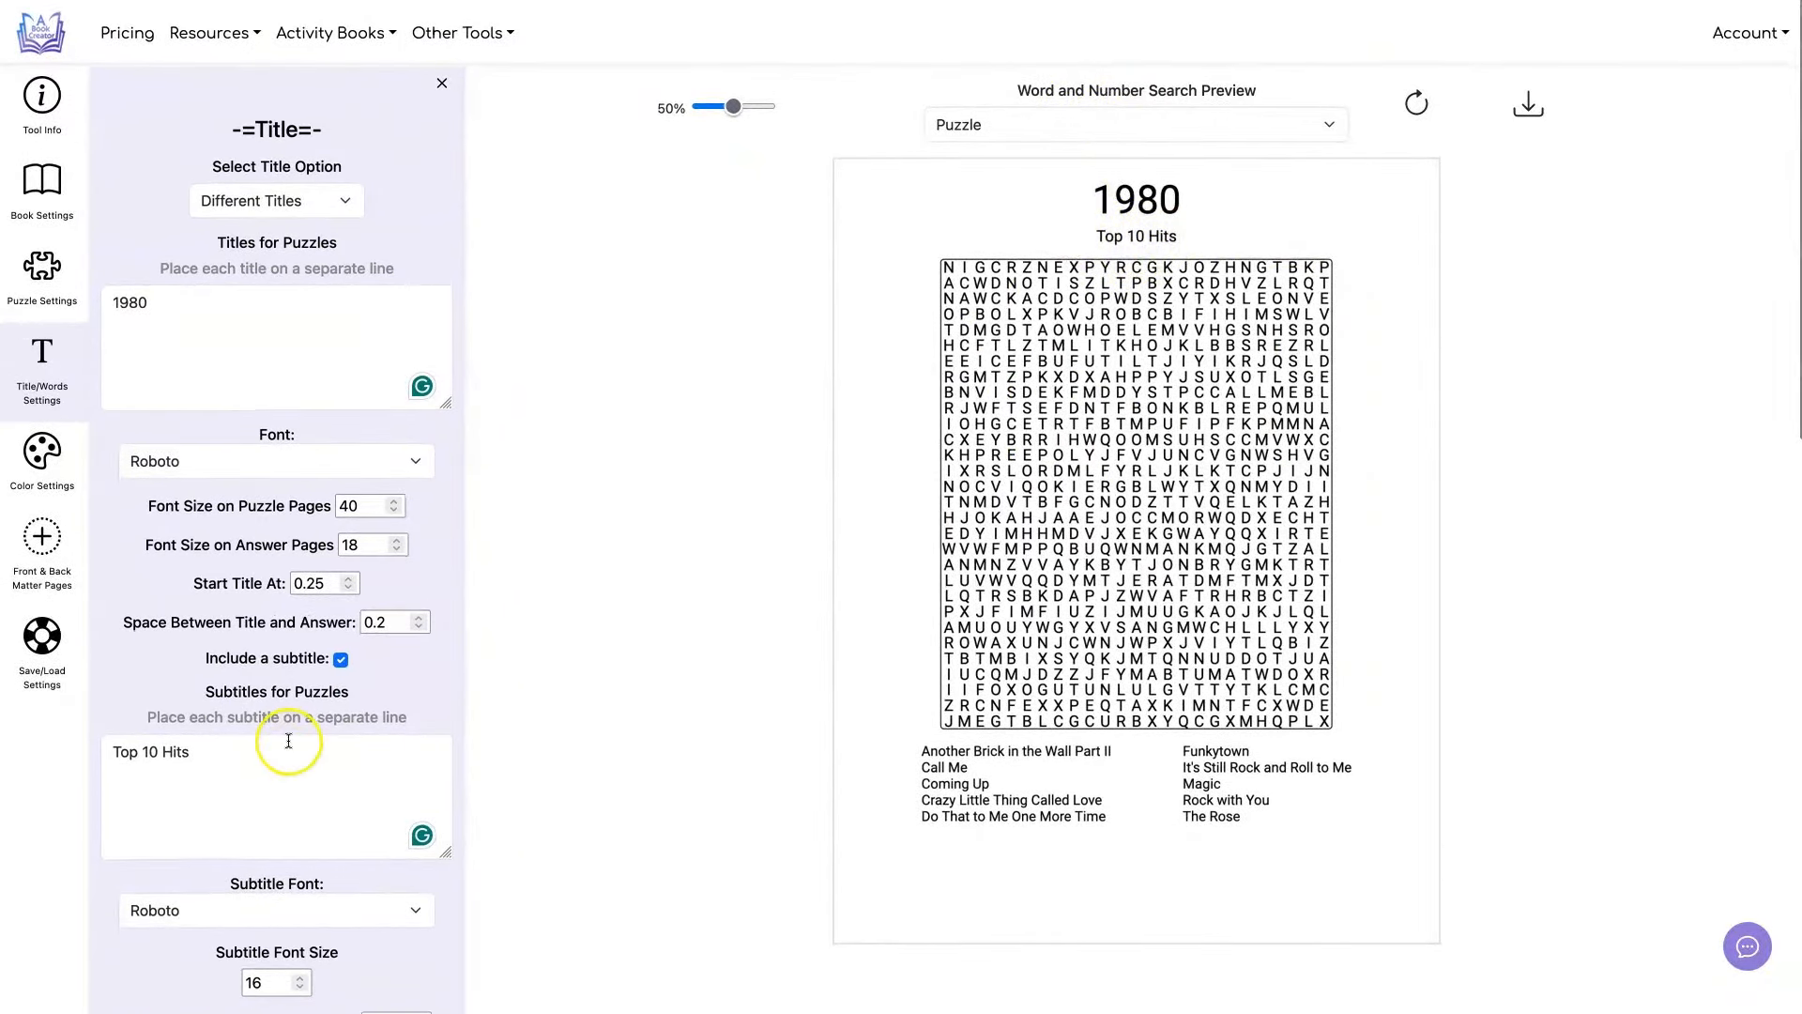
- Set the subtitle font to Roboto-Italic at size 18 and regenerate the preview
{"action": "scroll", "coordinate": [285, 736], "scroll_direction": "down", "scroll_amount": 6}
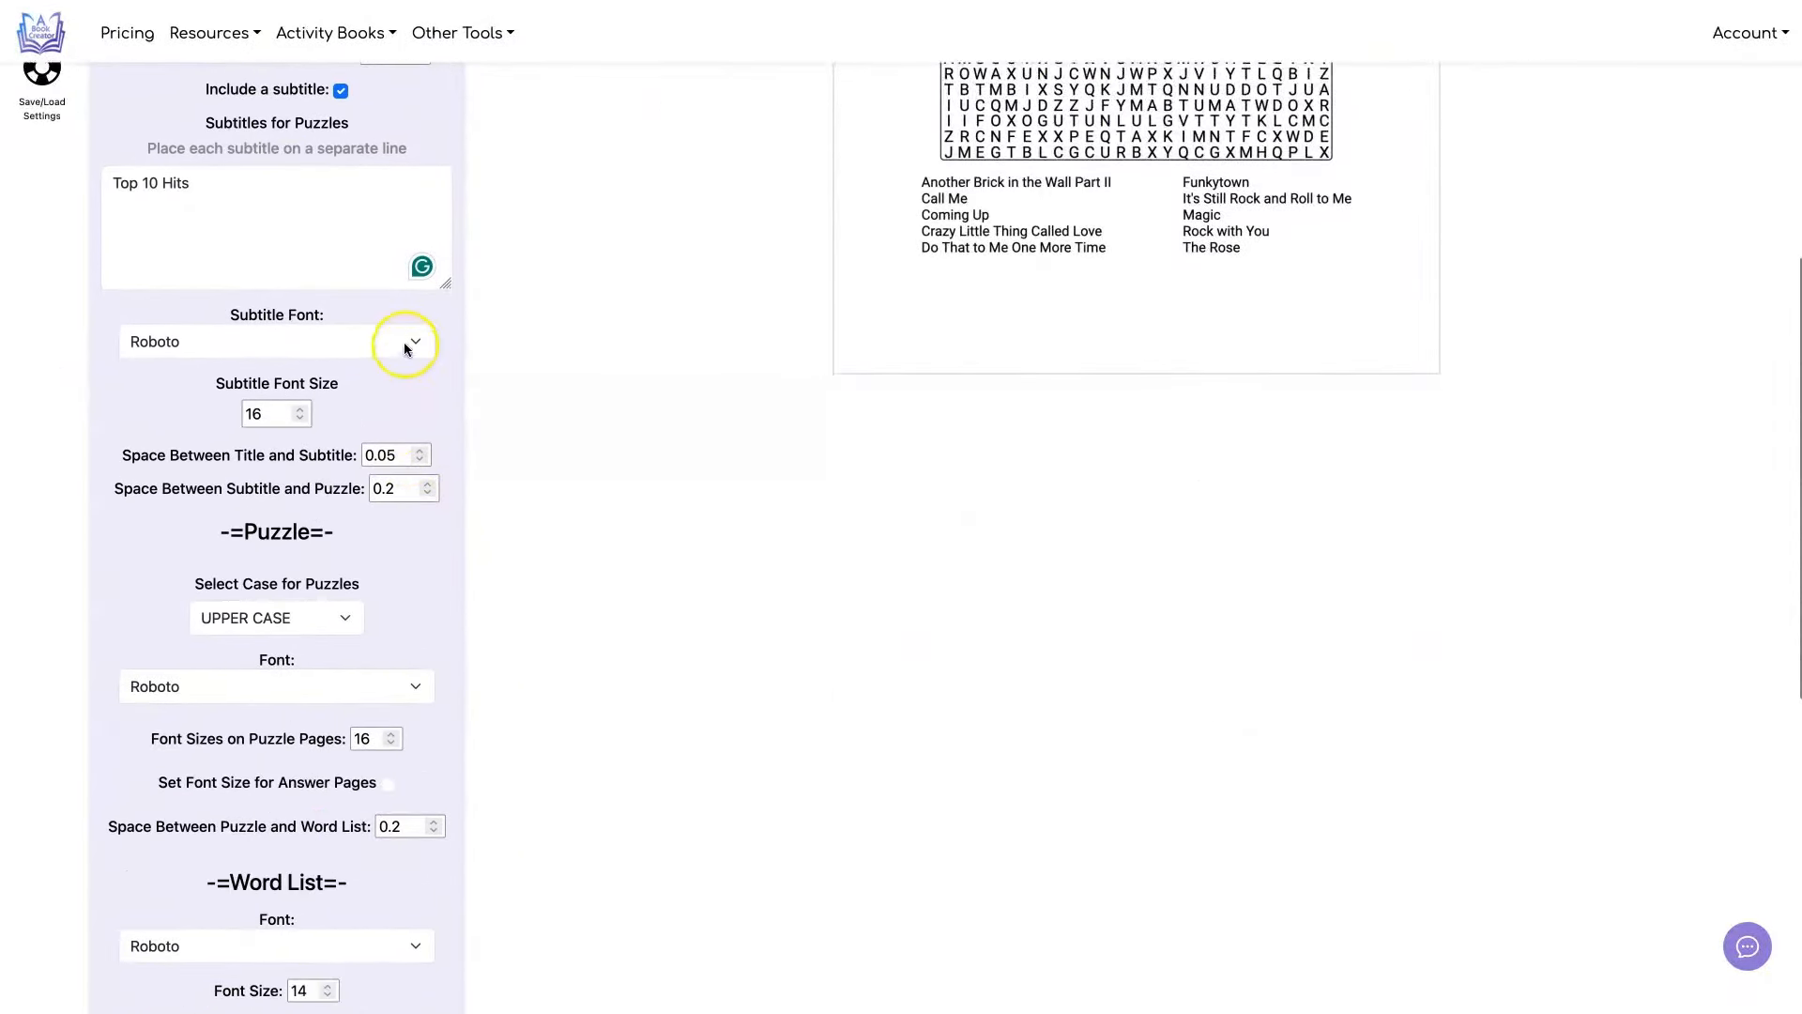
{"action": "left_click", "coordinate": [404, 348]}
{"action": "scroll", "coordinate": [308, 589], "scroll_direction": "down", "scroll_amount": 7}
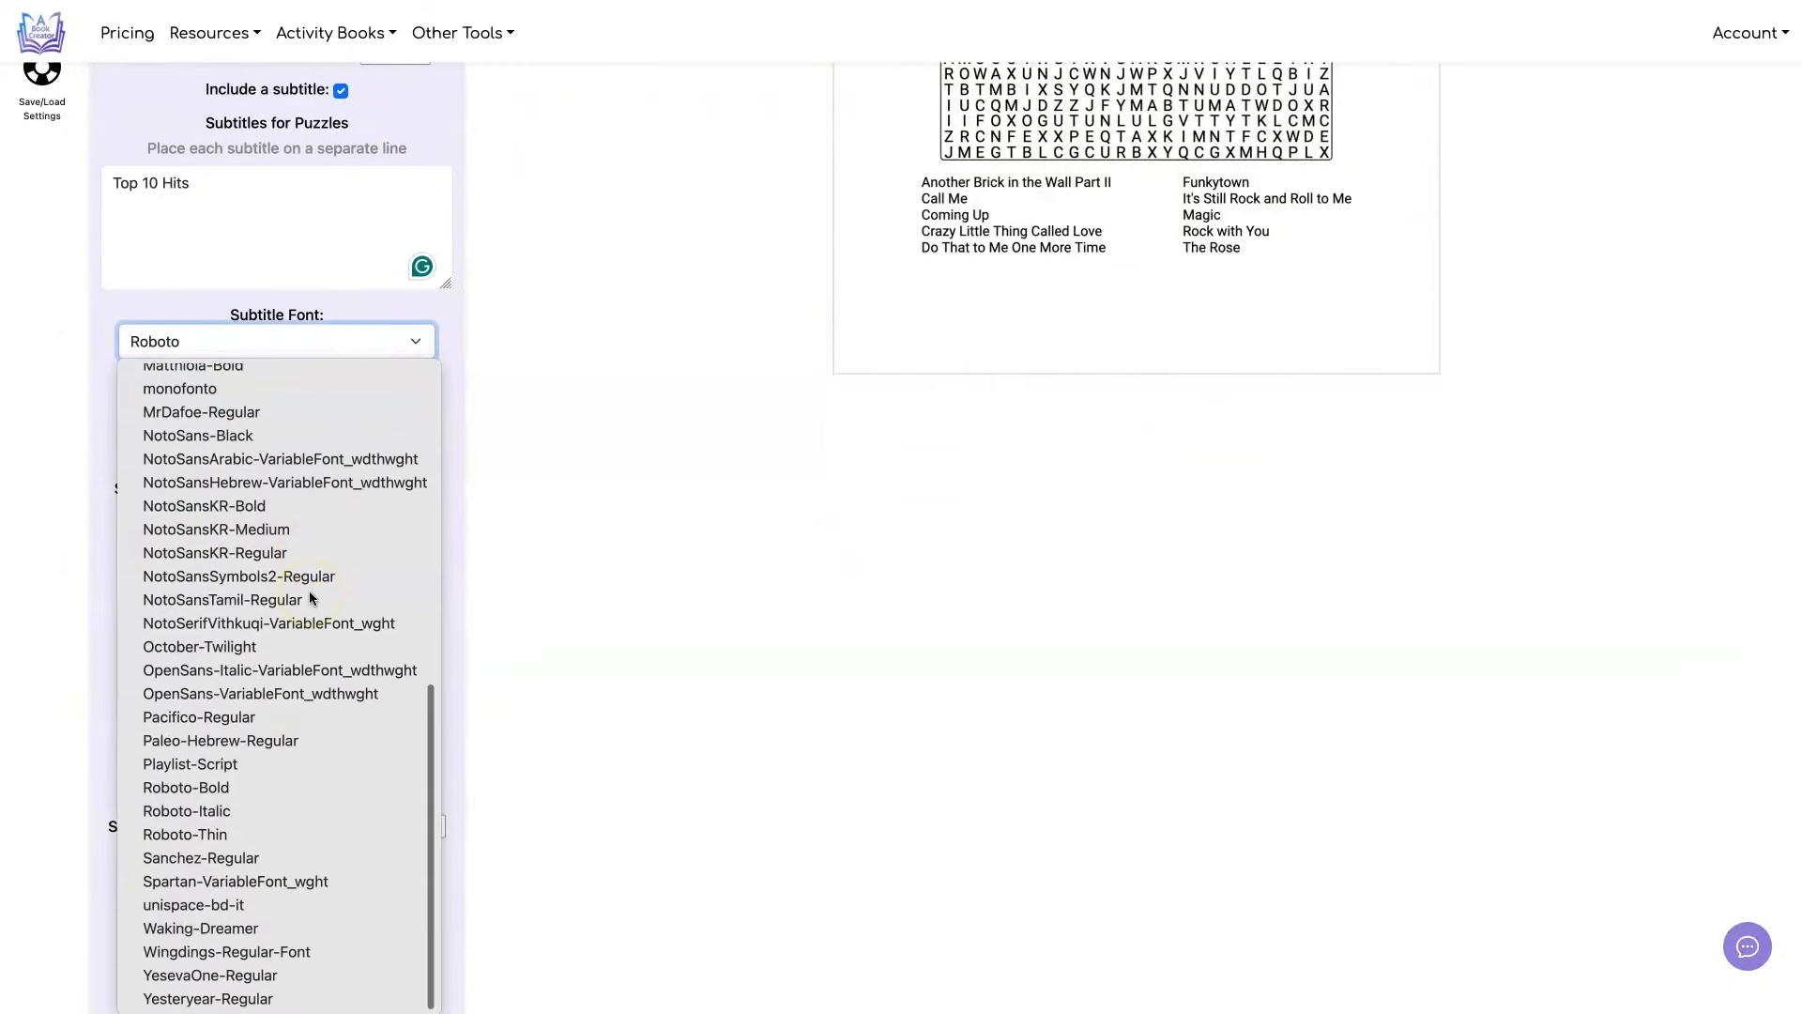
{"action": "left_click", "coordinate": [212, 812]}
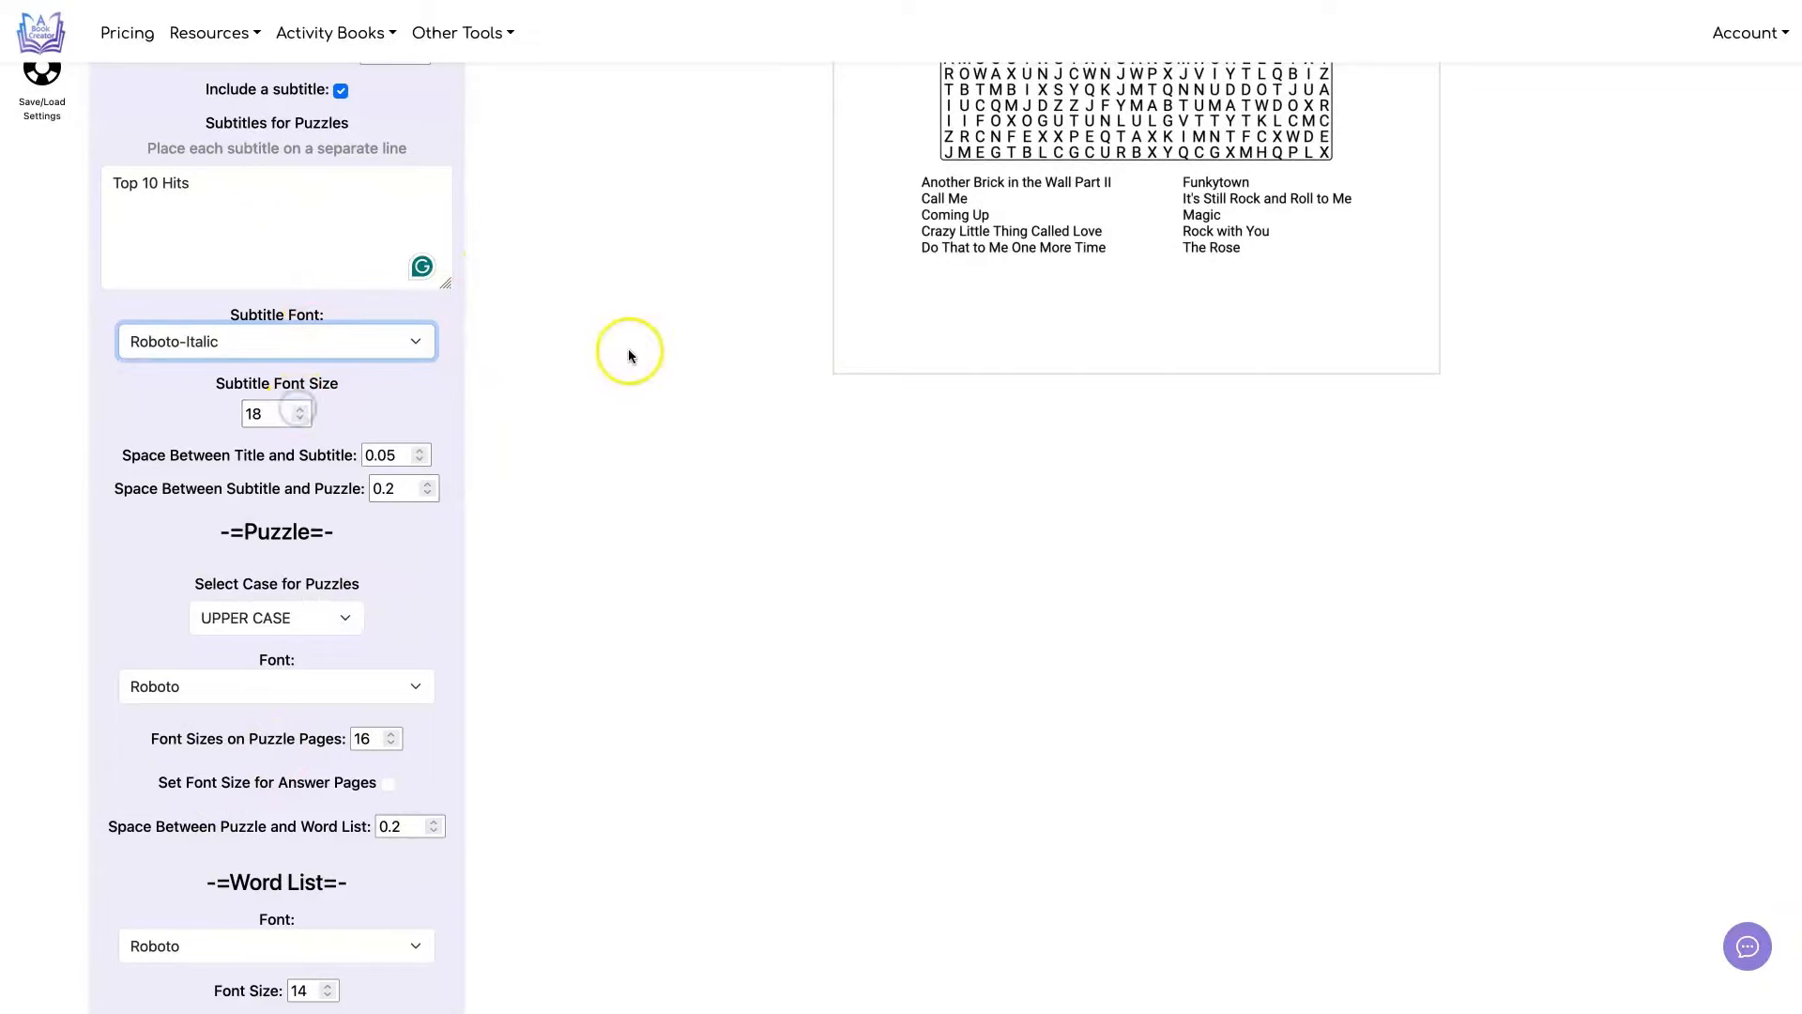
{"action": "scroll", "coordinate": [632, 350], "scroll_direction": "up", "scroll_amount": 6}
{"action": "left_click", "coordinate": [1412, 96]}
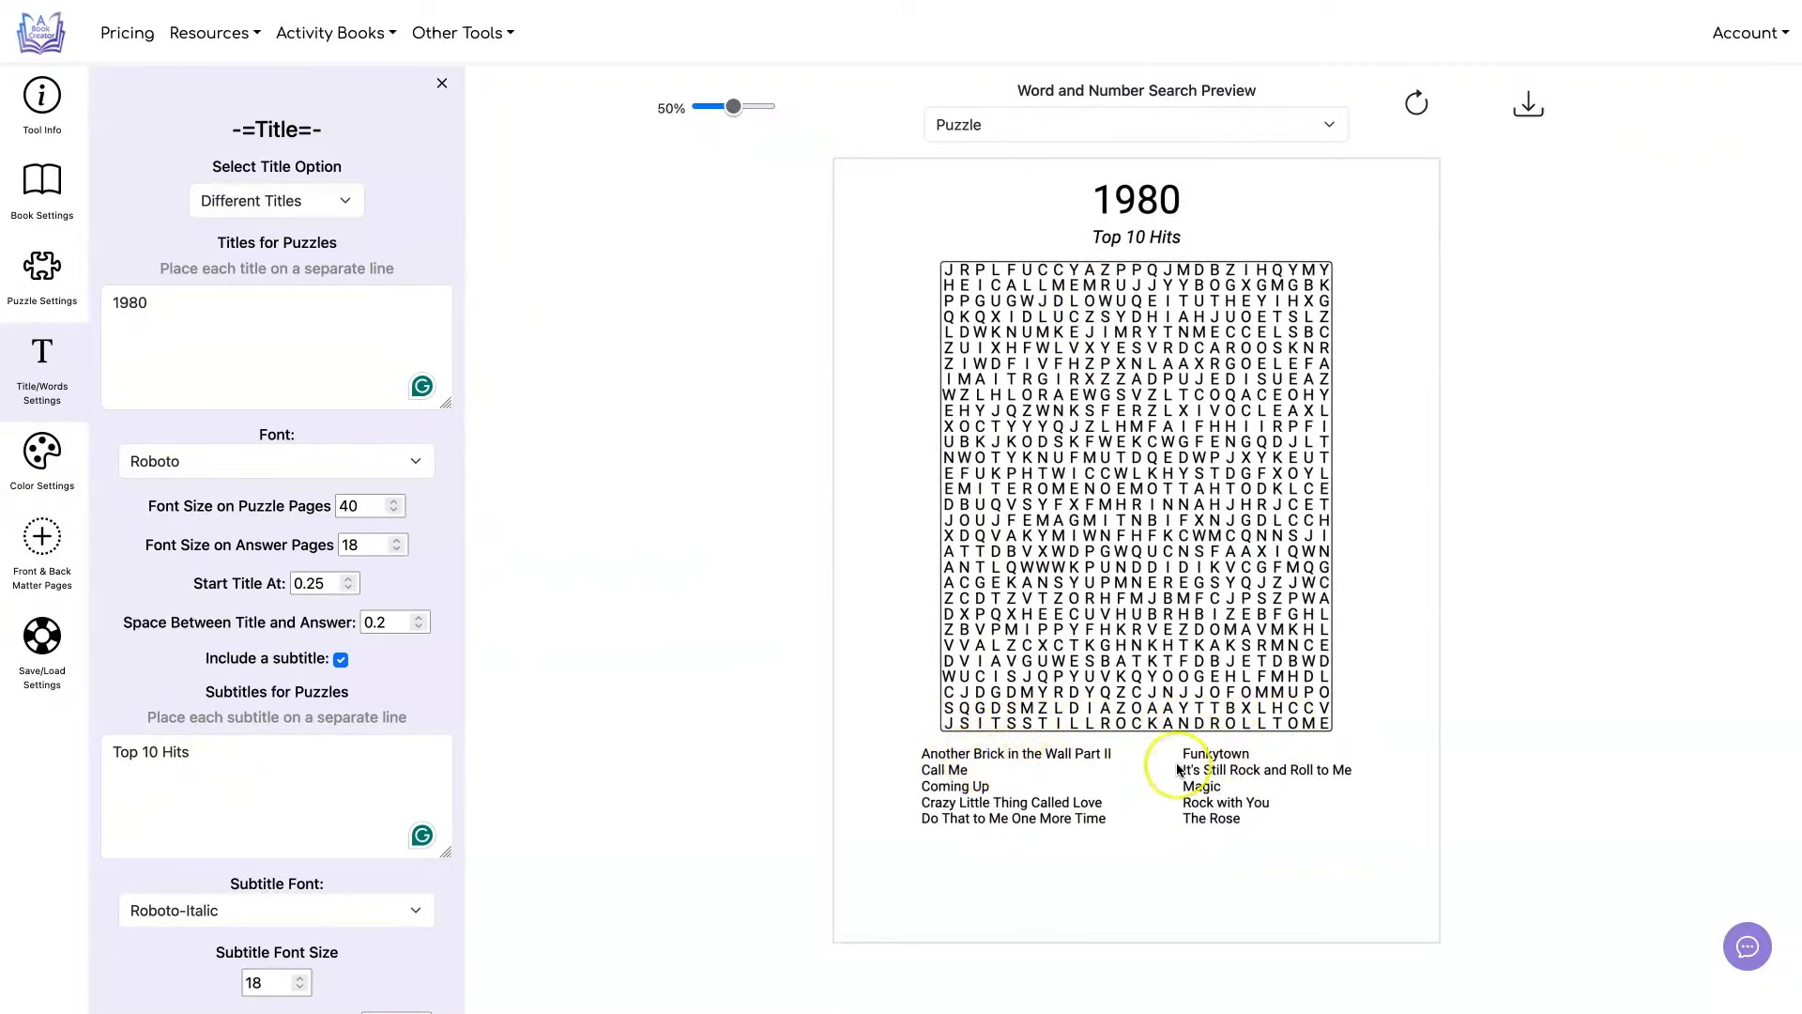
- Set the space between the puzzle and word list to 0.4 and regenerate the preview
{"action": "scroll", "coordinate": [424, 617], "scroll_direction": "down", "scroll_amount": 3}
{"action": "scroll", "coordinate": [424, 627], "scroll_direction": "down", "scroll_amount": 3}
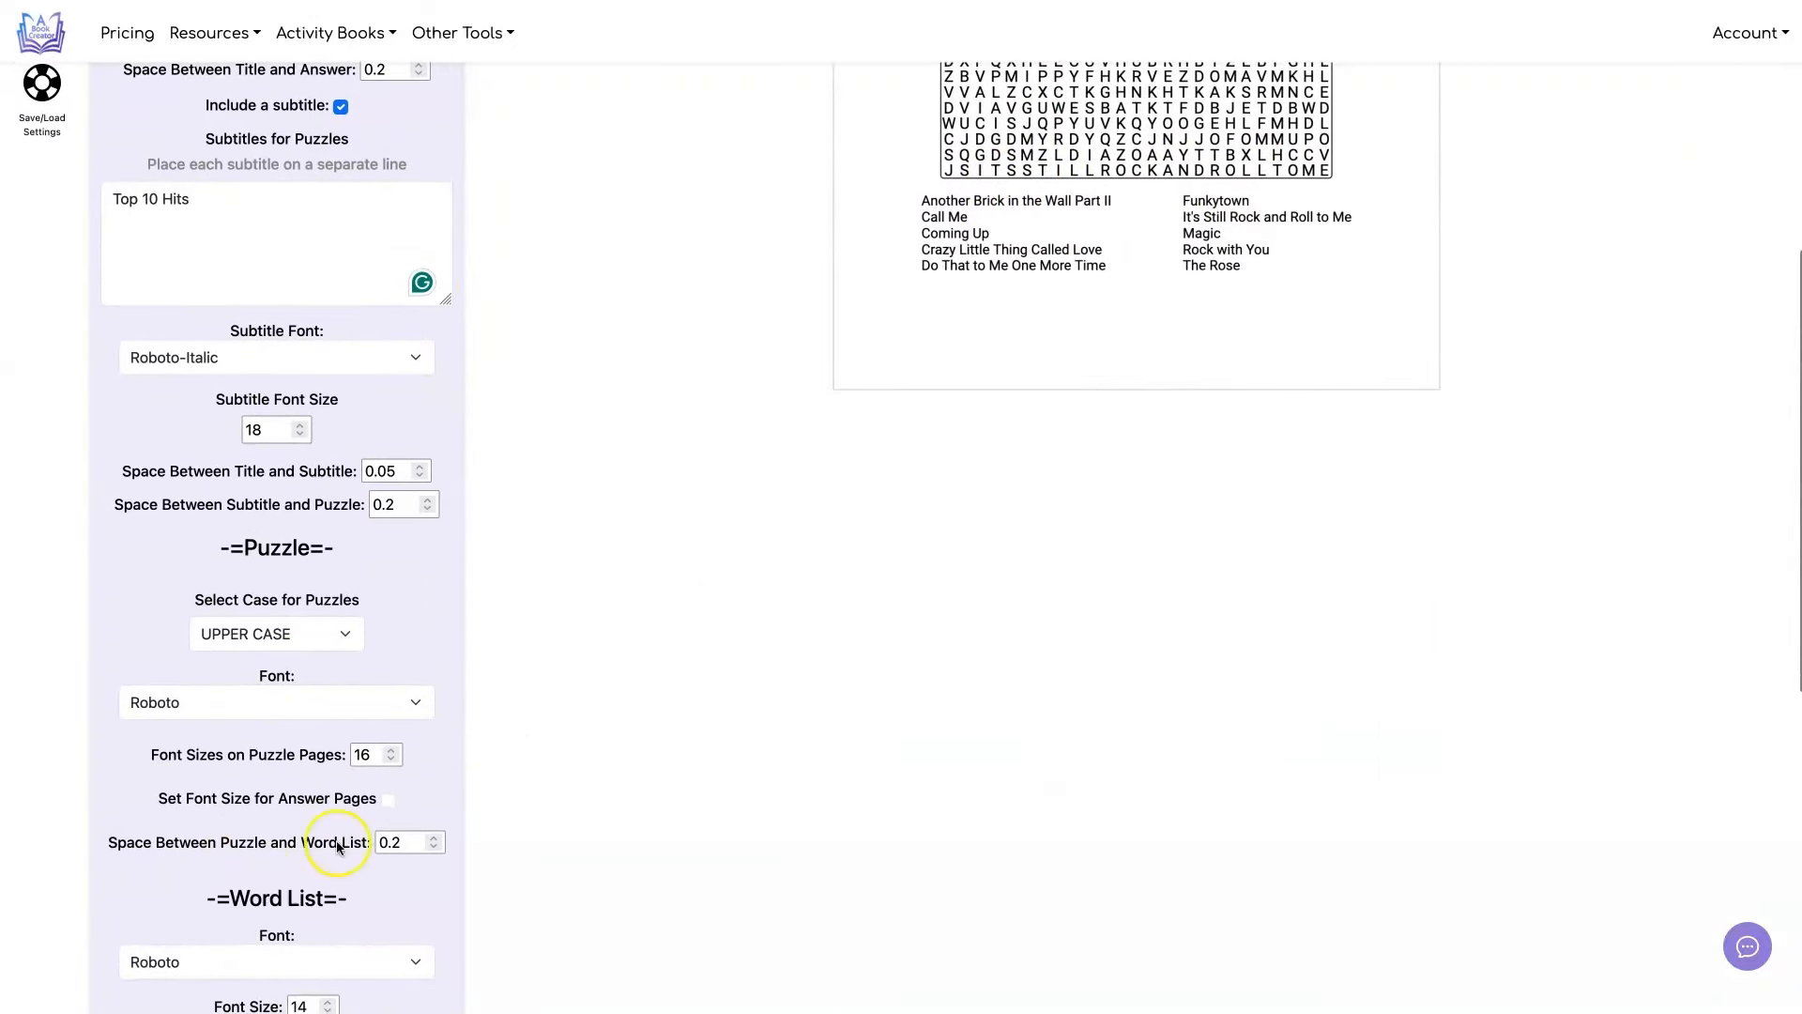
{"action": "left_click", "coordinate": [395, 842]}
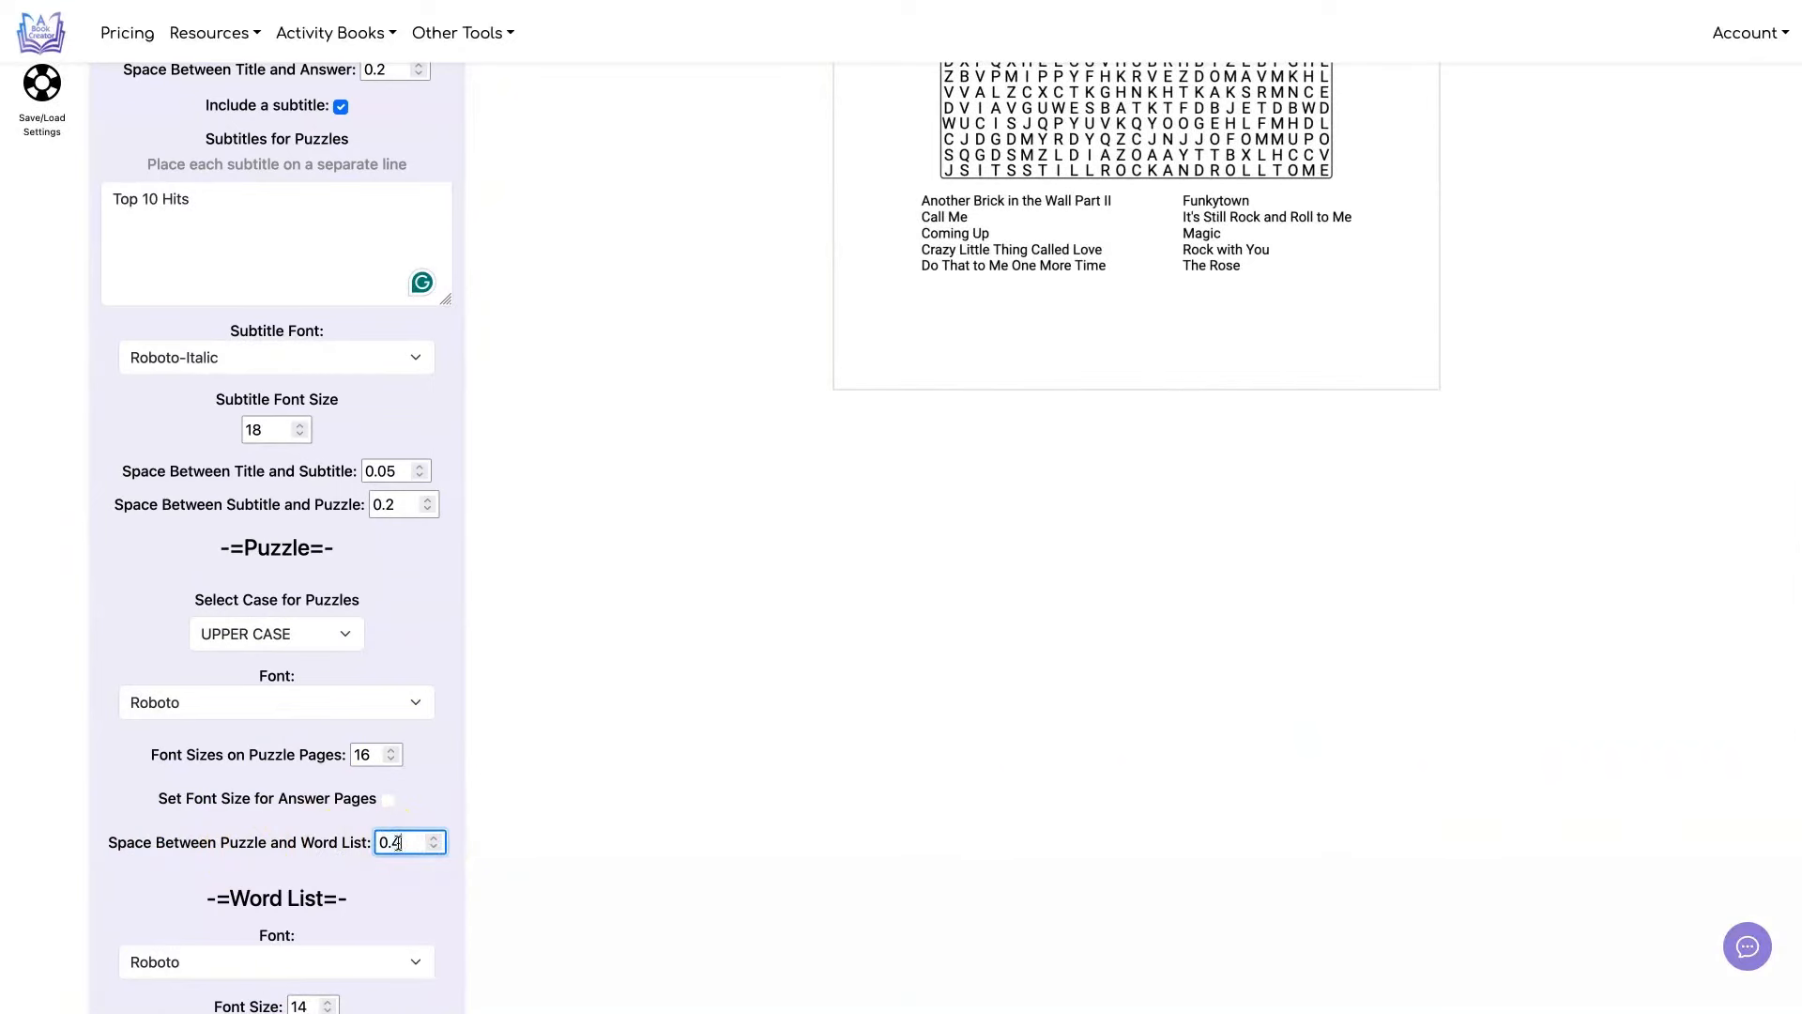
{"action": "left_click", "coordinate": [1186, 665]}
{"action": "scroll", "coordinate": [1186, 665], "scroll_direction": "up", "scroll_amount": 6}
{"action": "left_click", "coordinate": [1416, 103]}
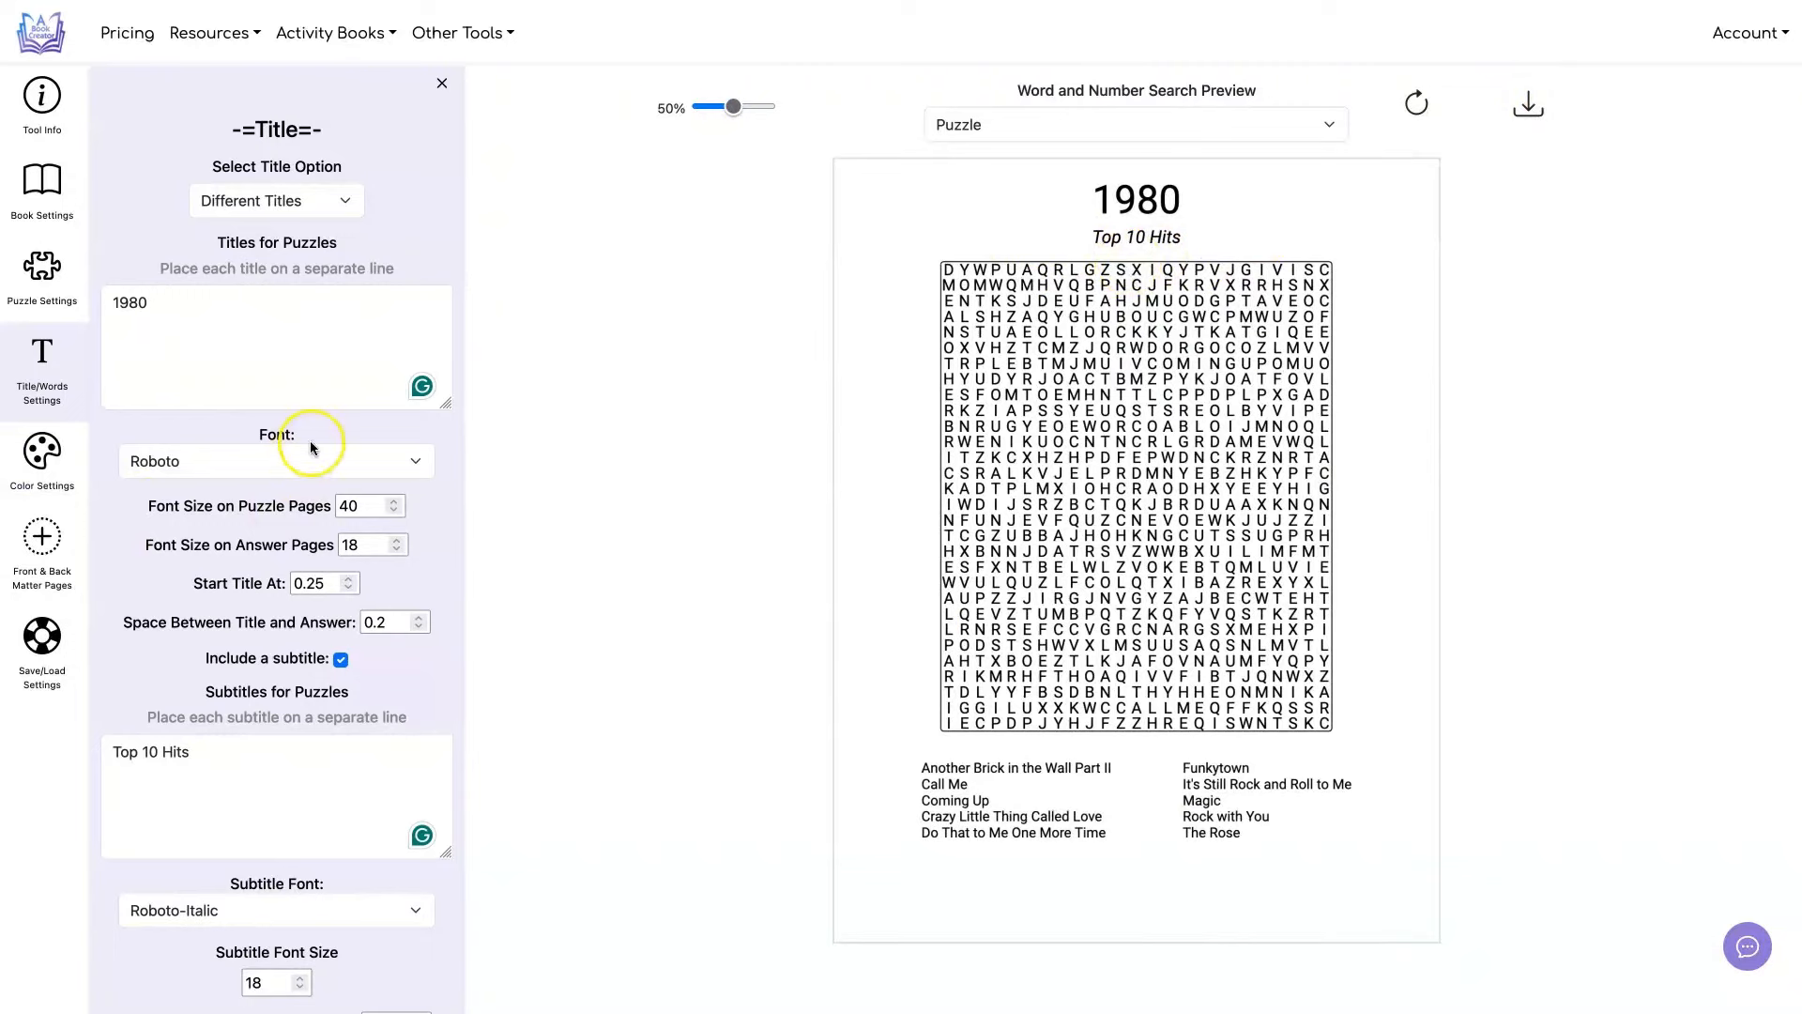
- Configure 25 two-page puzzles with 24 words per puzzle and regenerate the preview
{"action": "left_click", "coordinate": [42, 272]}
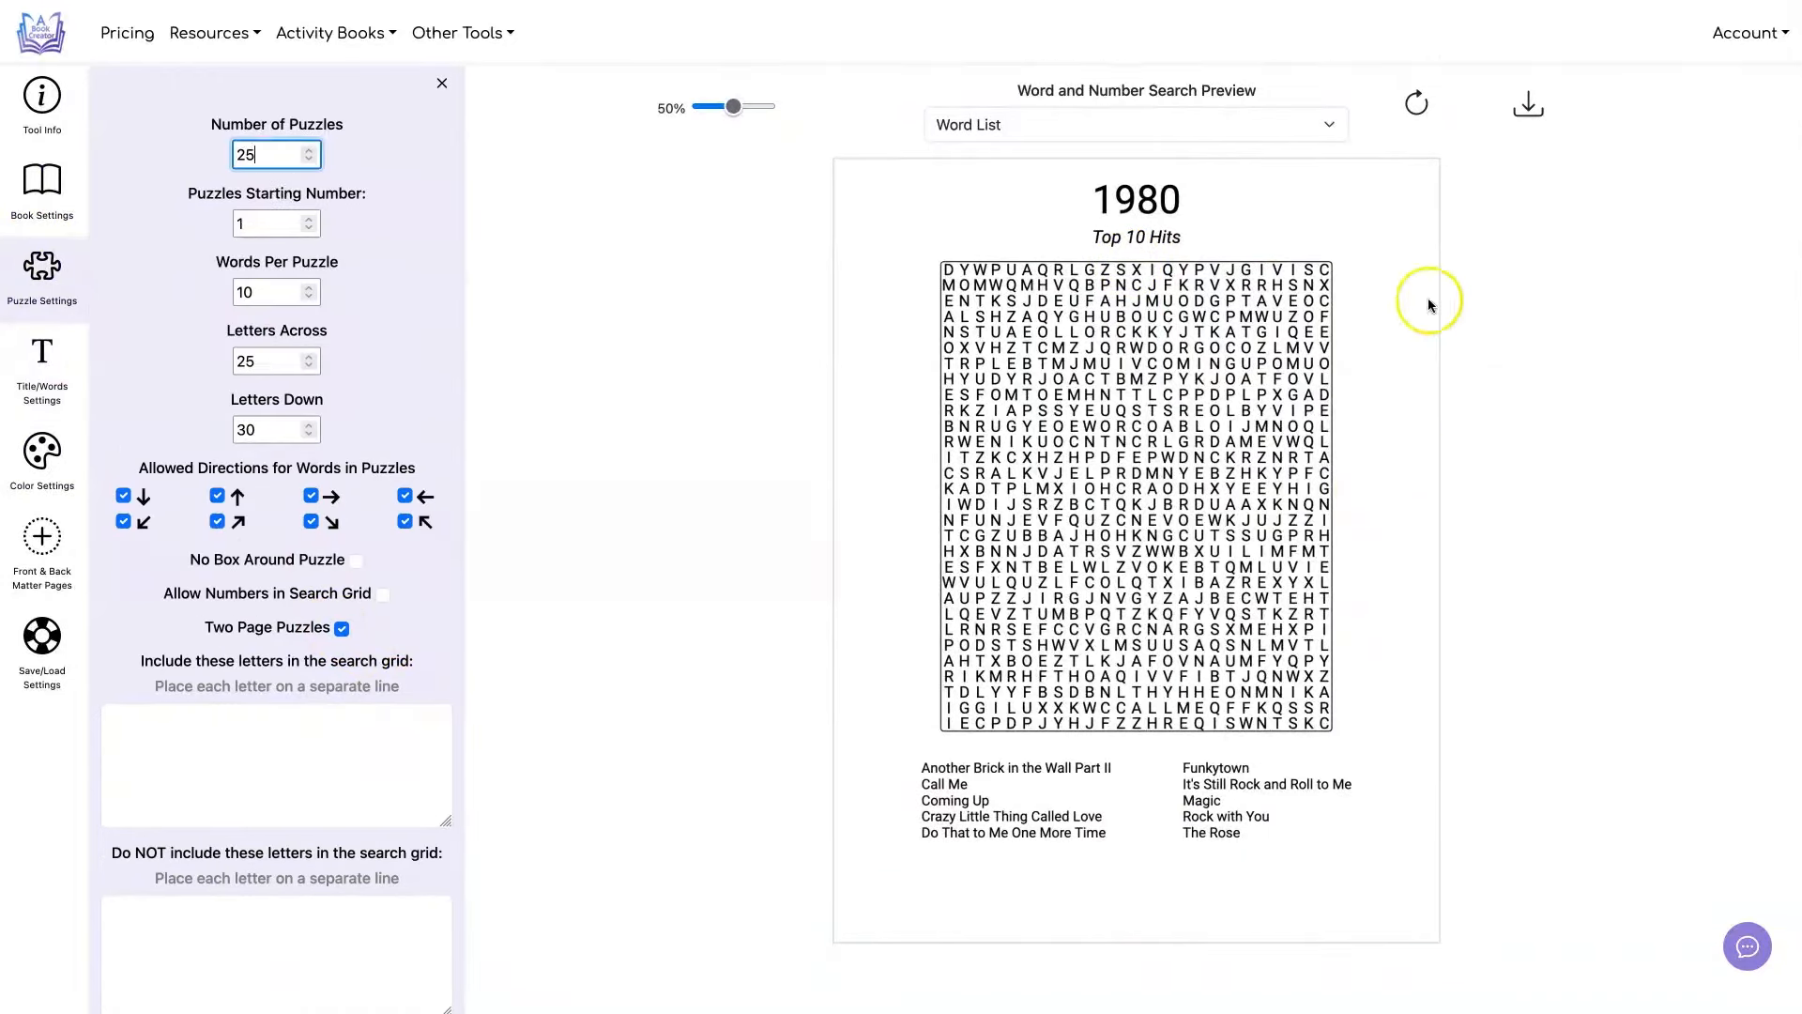
{"action": "left_click", "coordinate": [253, 291]}
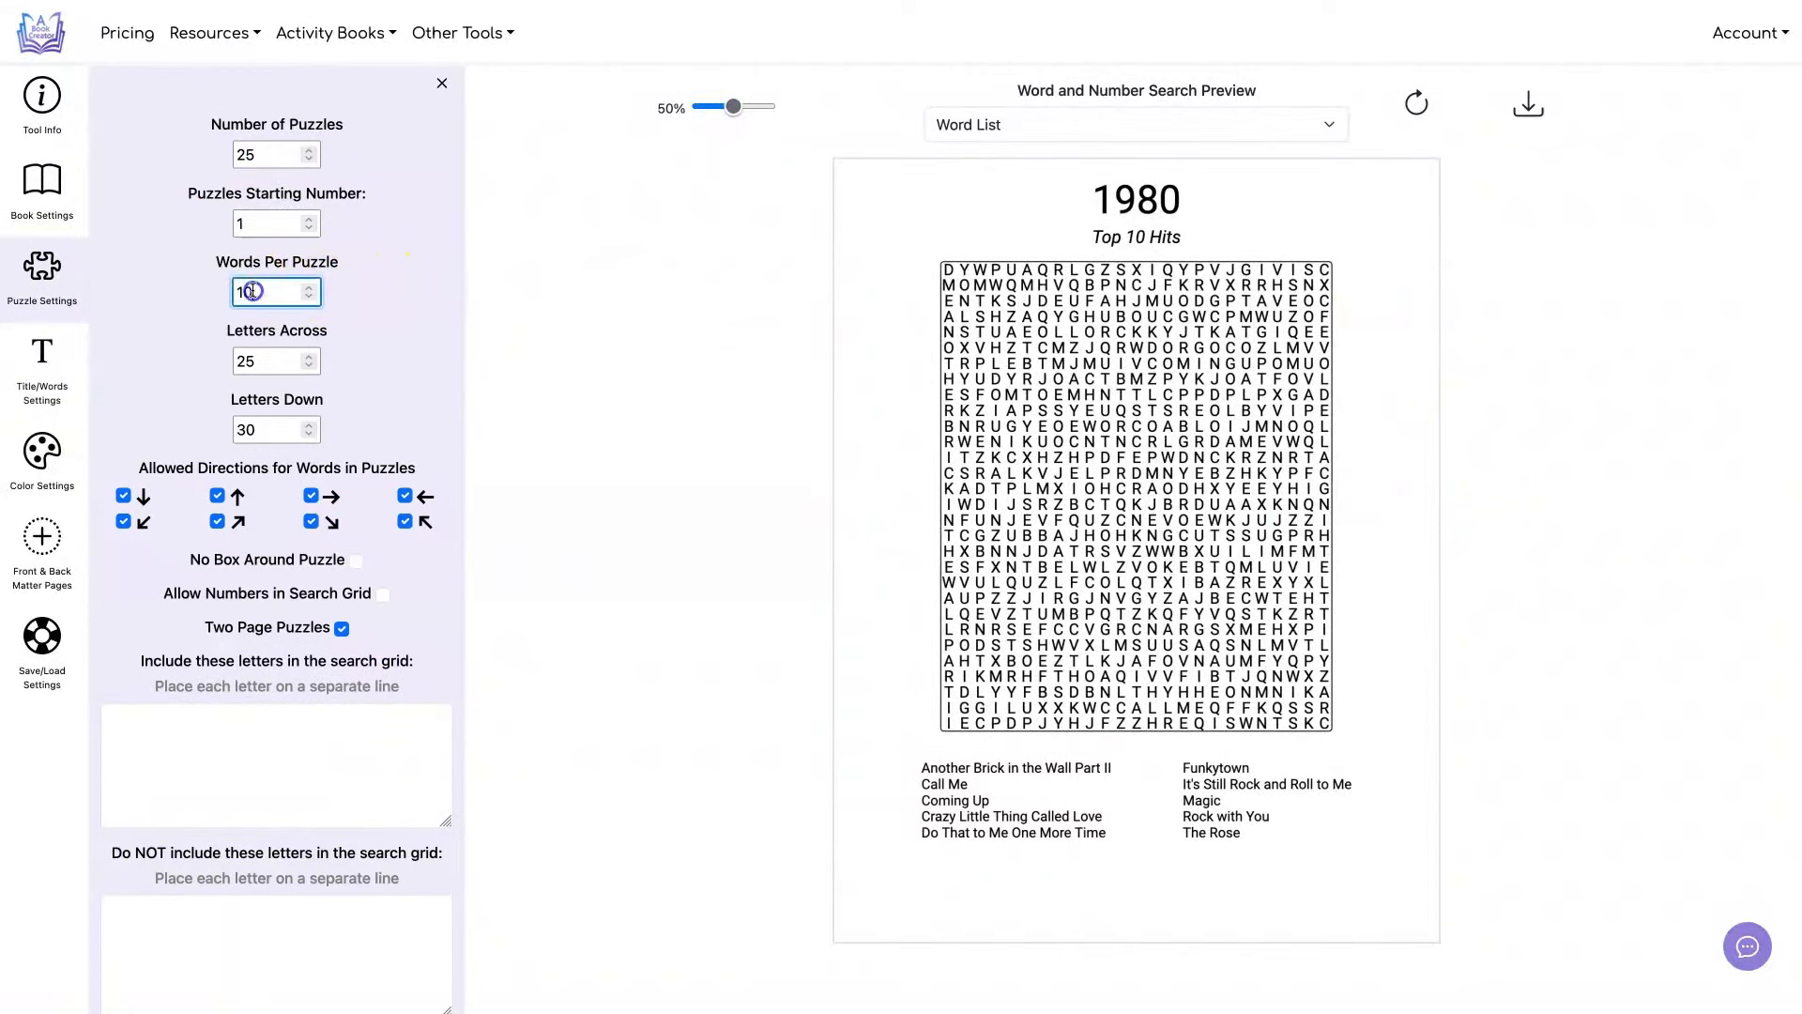
{"action": "left_click", "coordinate": [568, 271]}
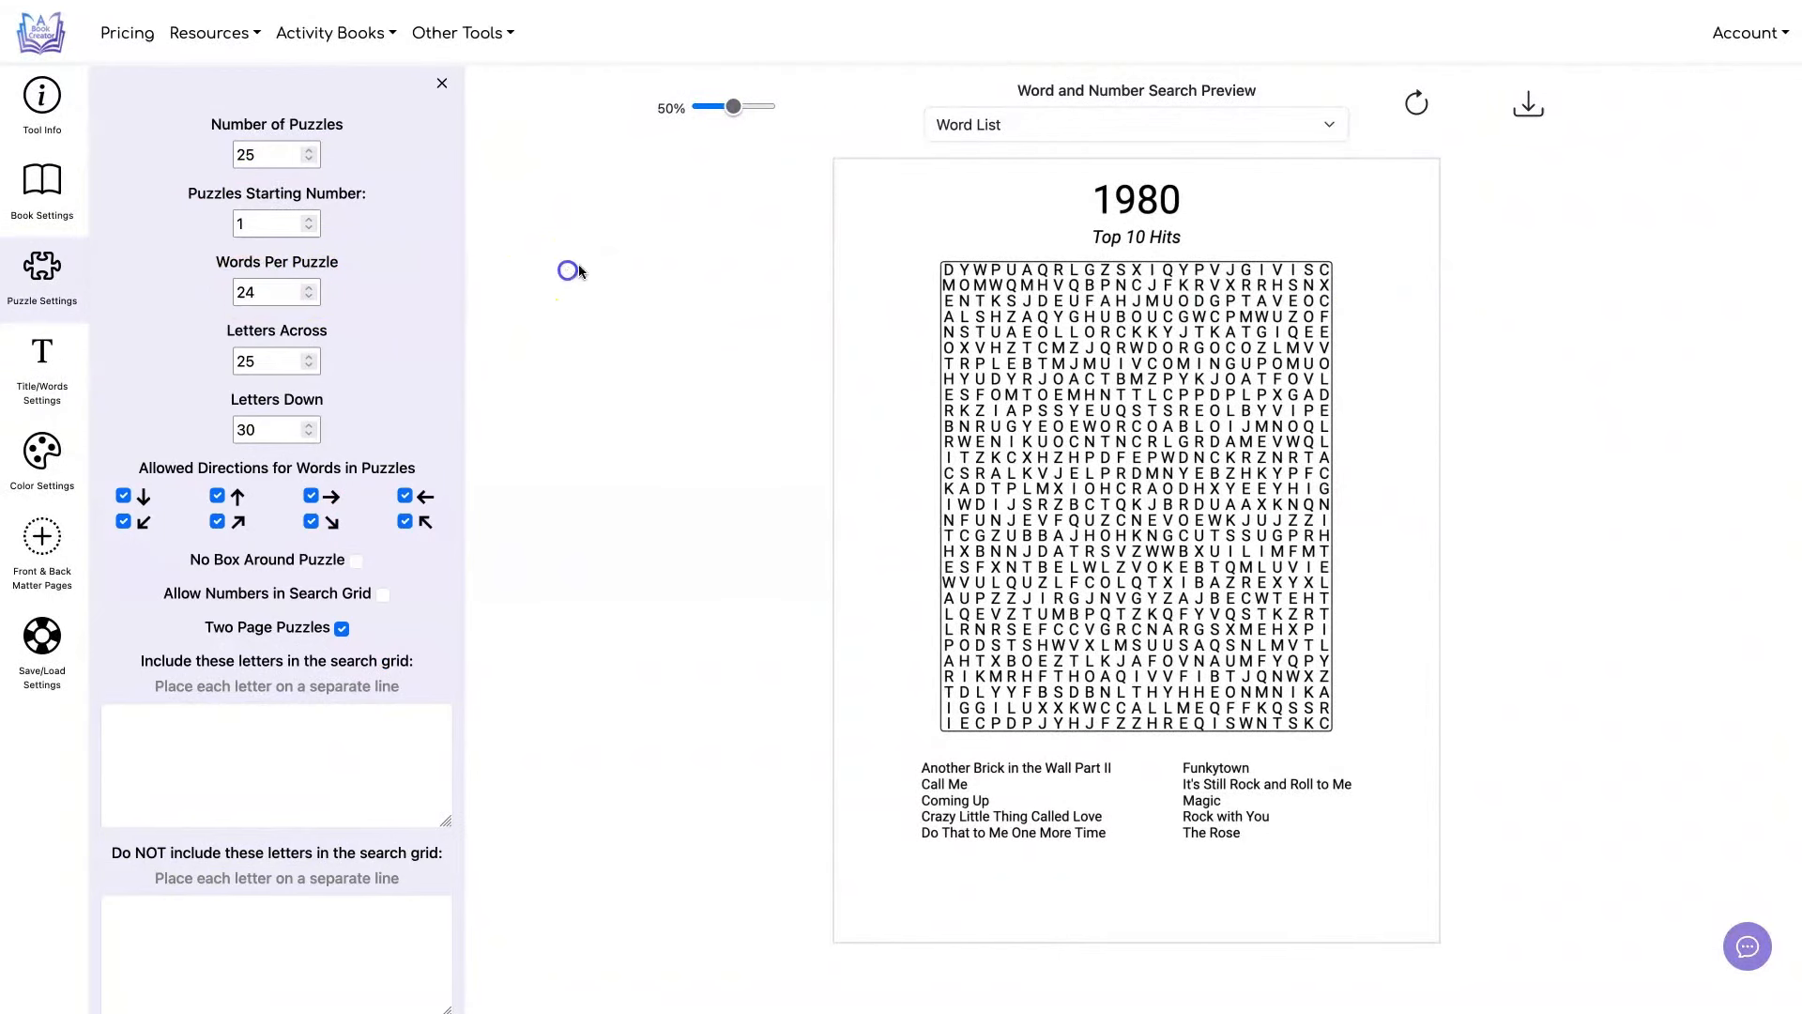
{"action": "left_click", "coordinate": [1420, 99]}
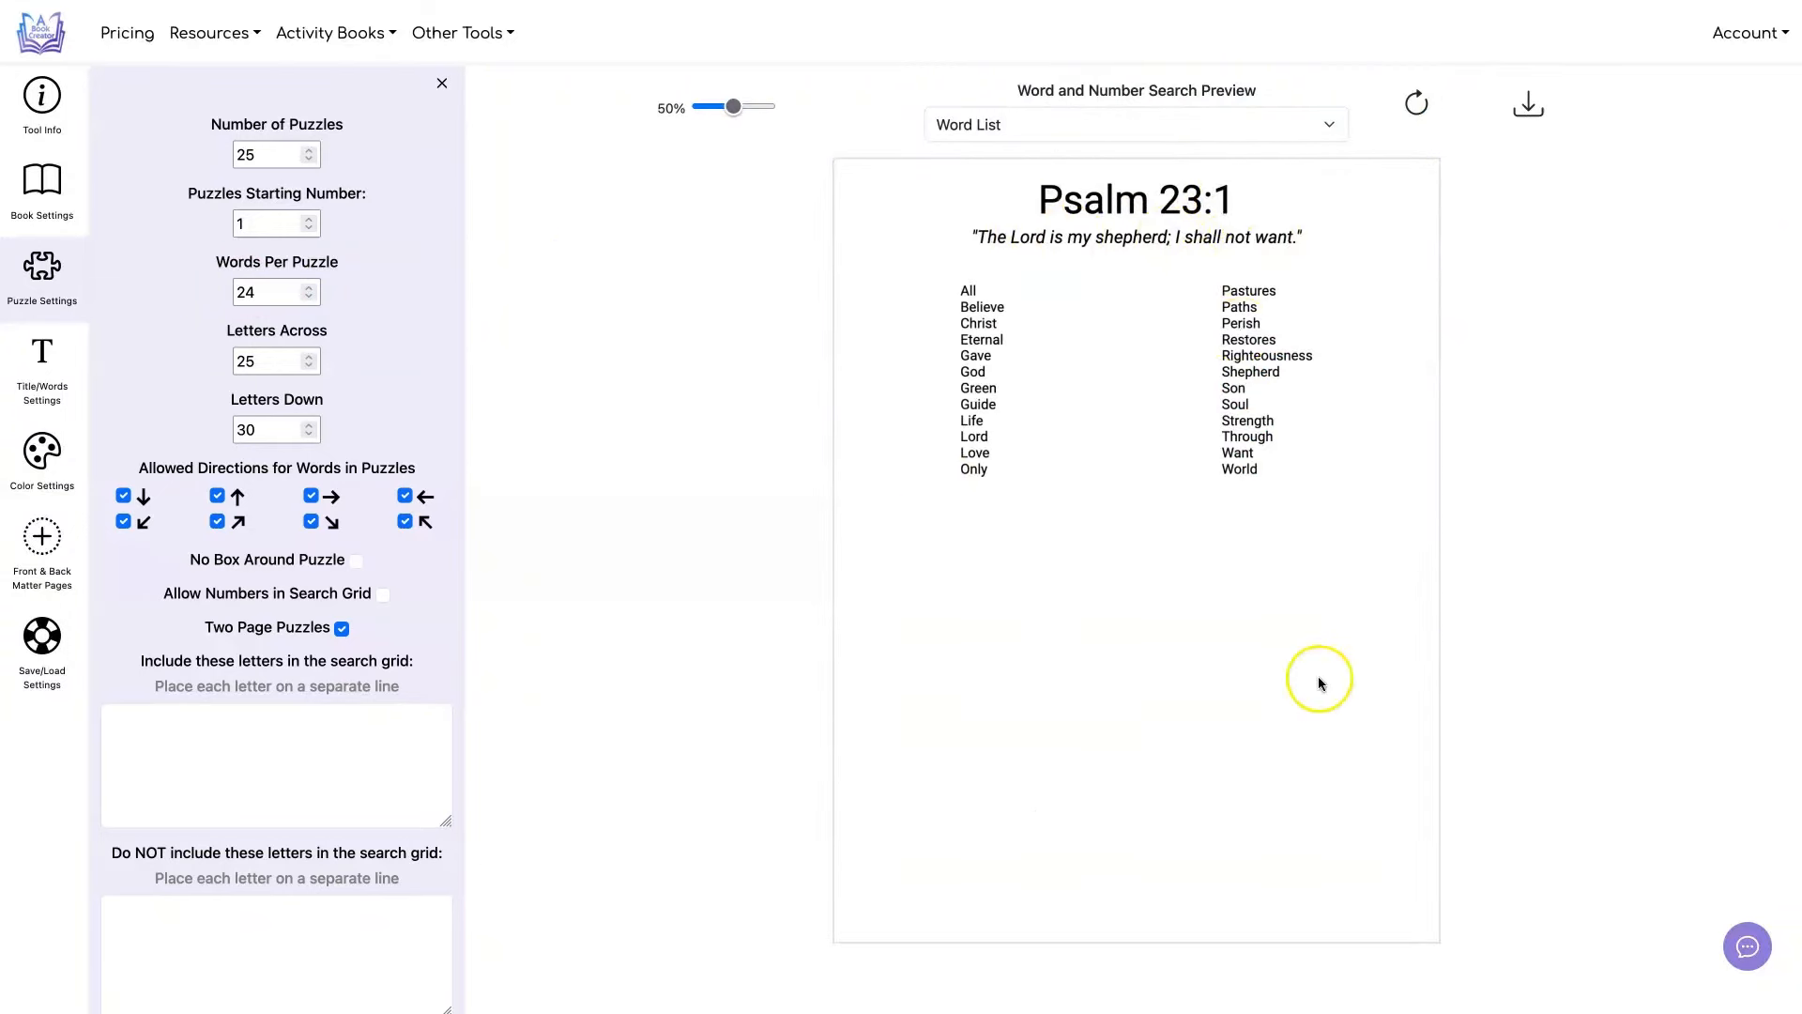
- Preview the Puzzle page of the two-page layout, and return to the Word List page
{"action": "left_click", "coordinate": [1152, 120]}
{"action": "left_click", "coordinate": [1152, 139]}
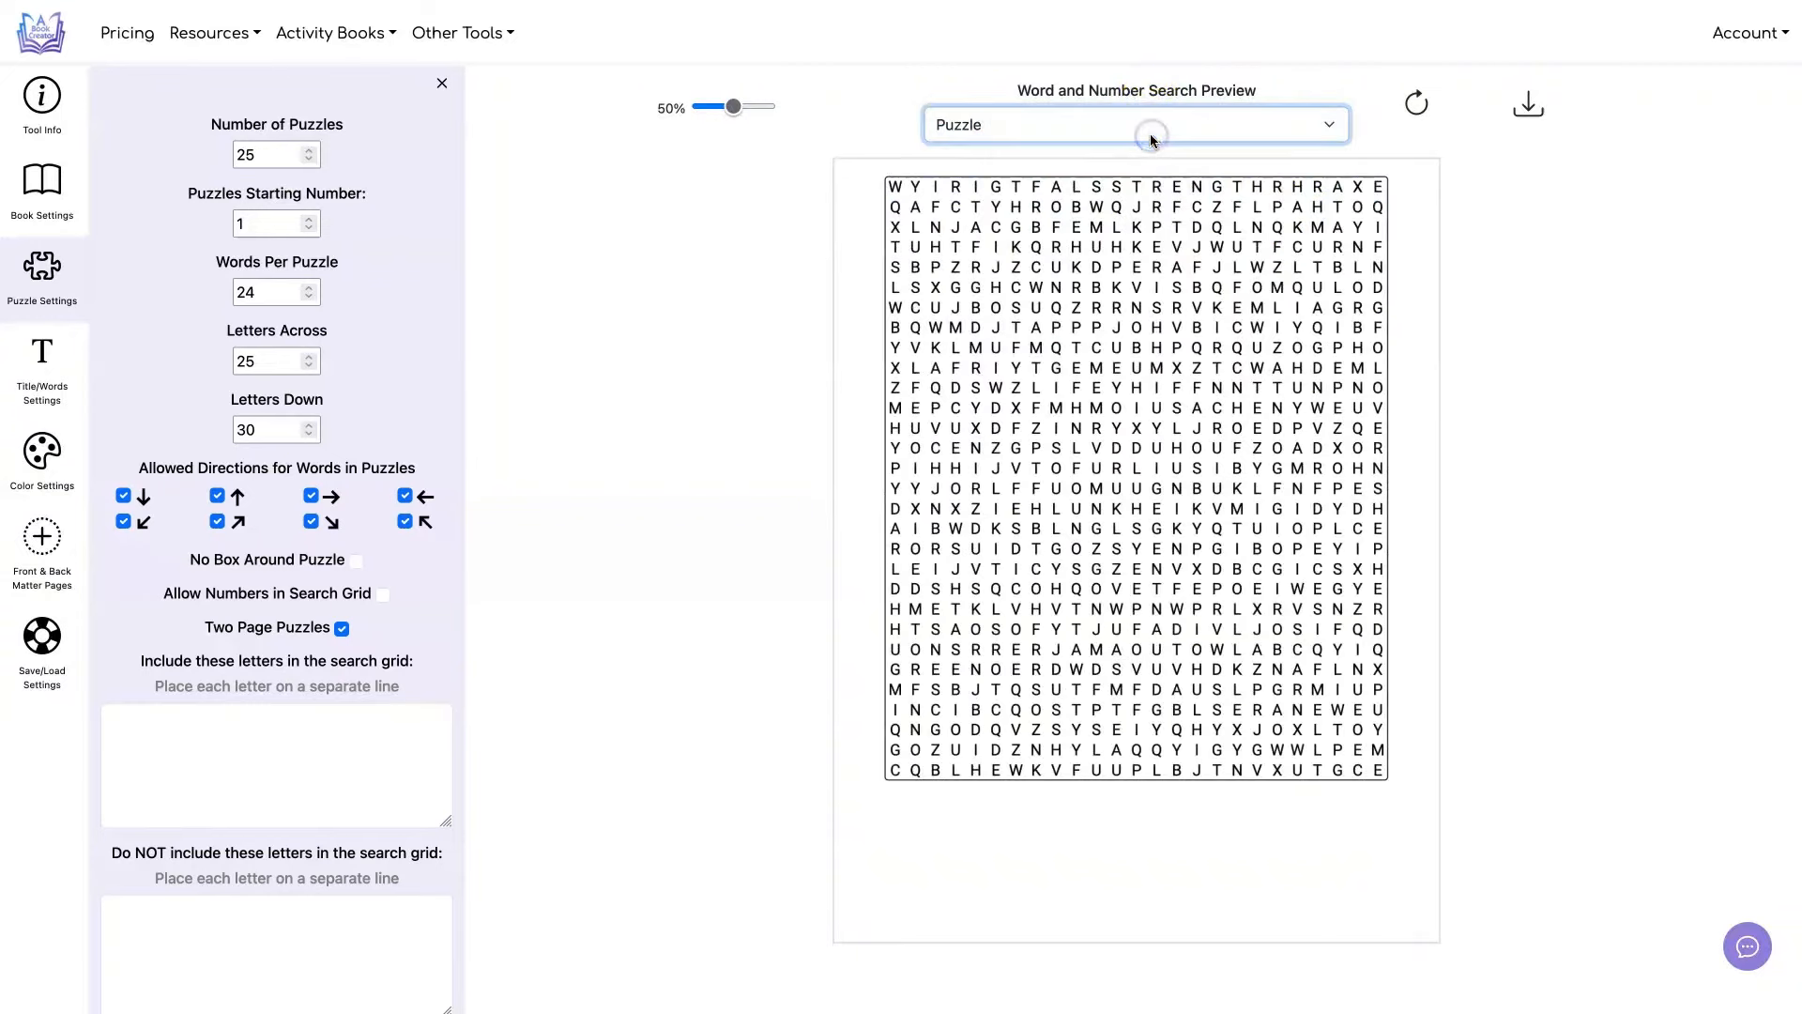
{"action": "left_click", "coordinate": [1209, 124]}
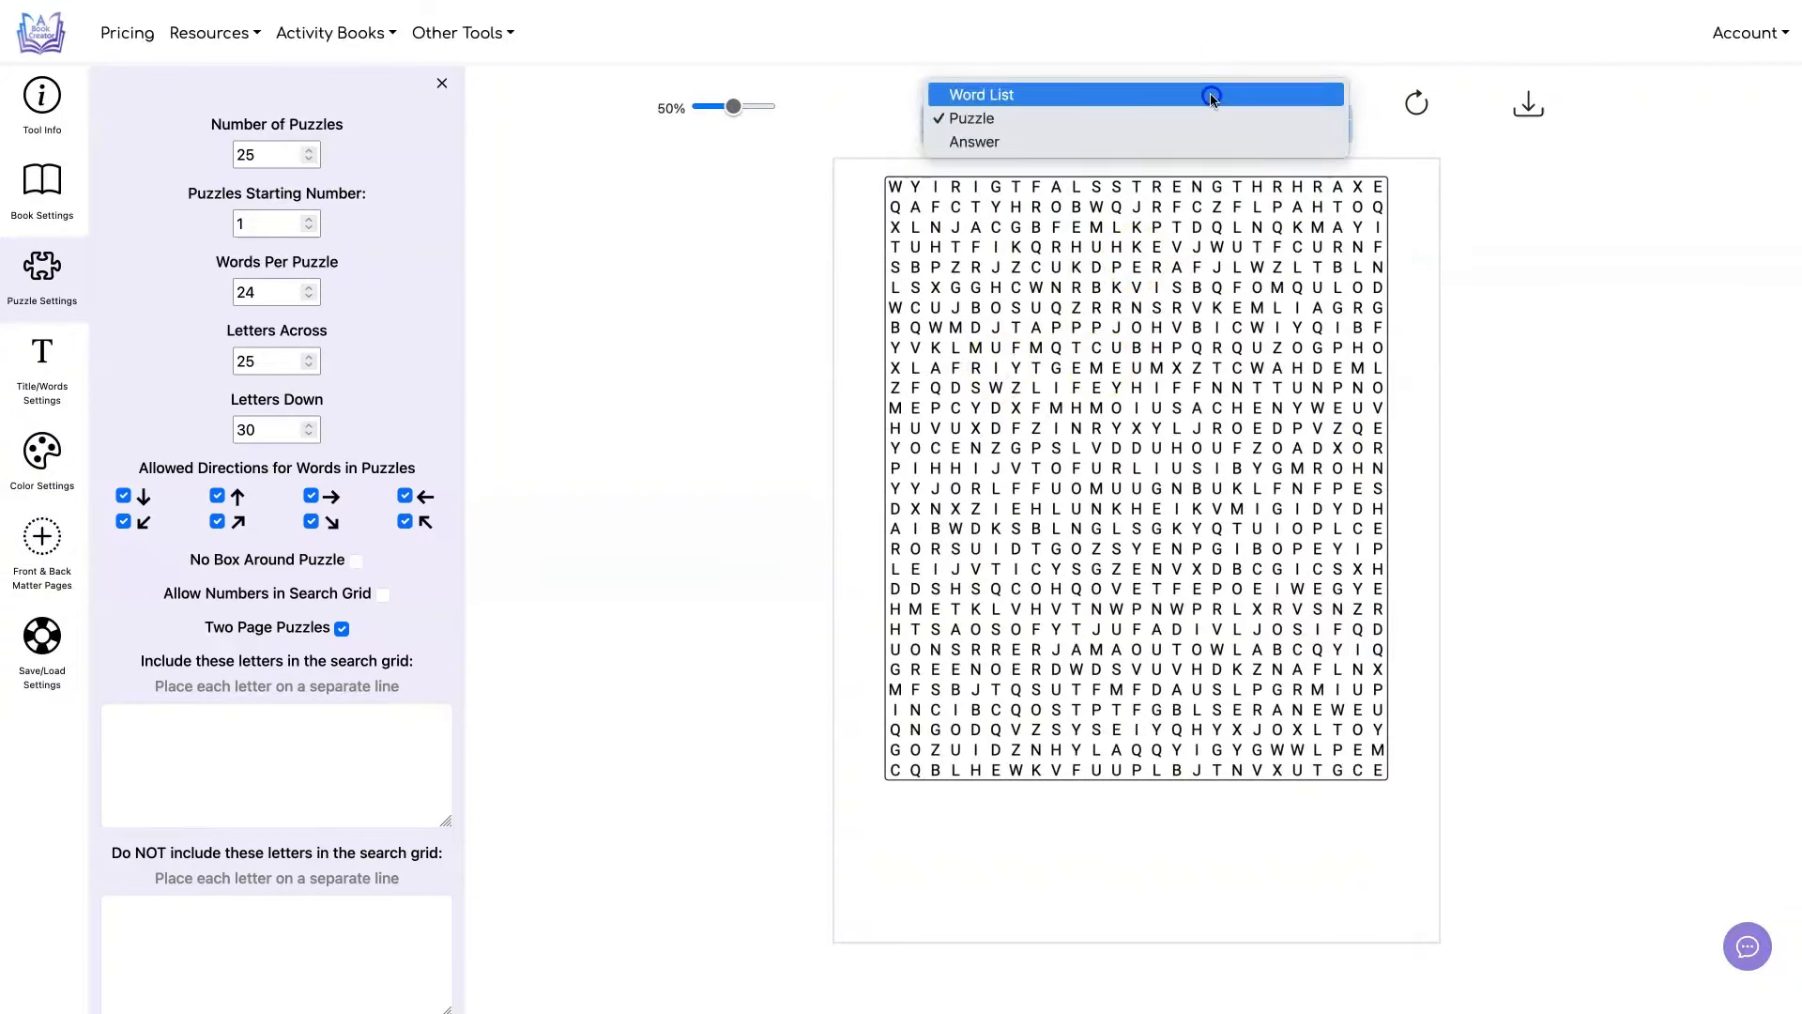
{"action": "left_click", "coordinate": [1210, 92]}
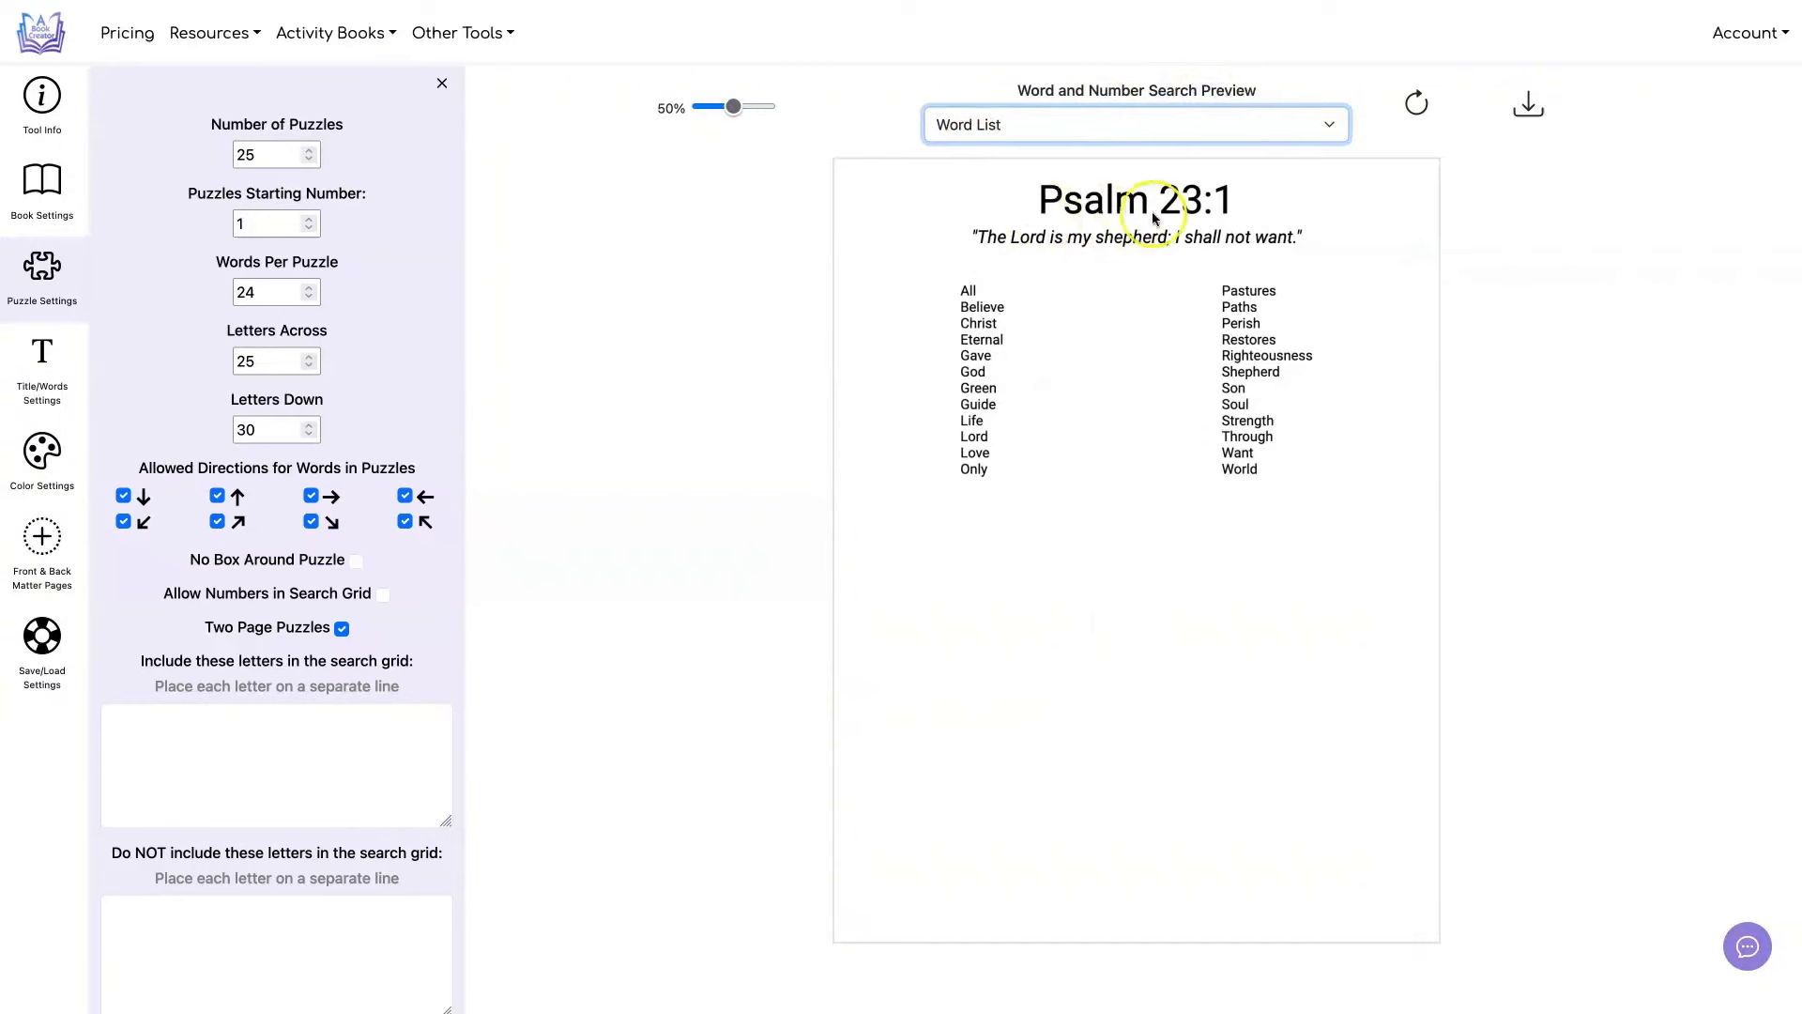
- Set the title's starting position to 0.5 and regenerate the word list preview
{"action": "left_click", "coordinate": [42, 364]}
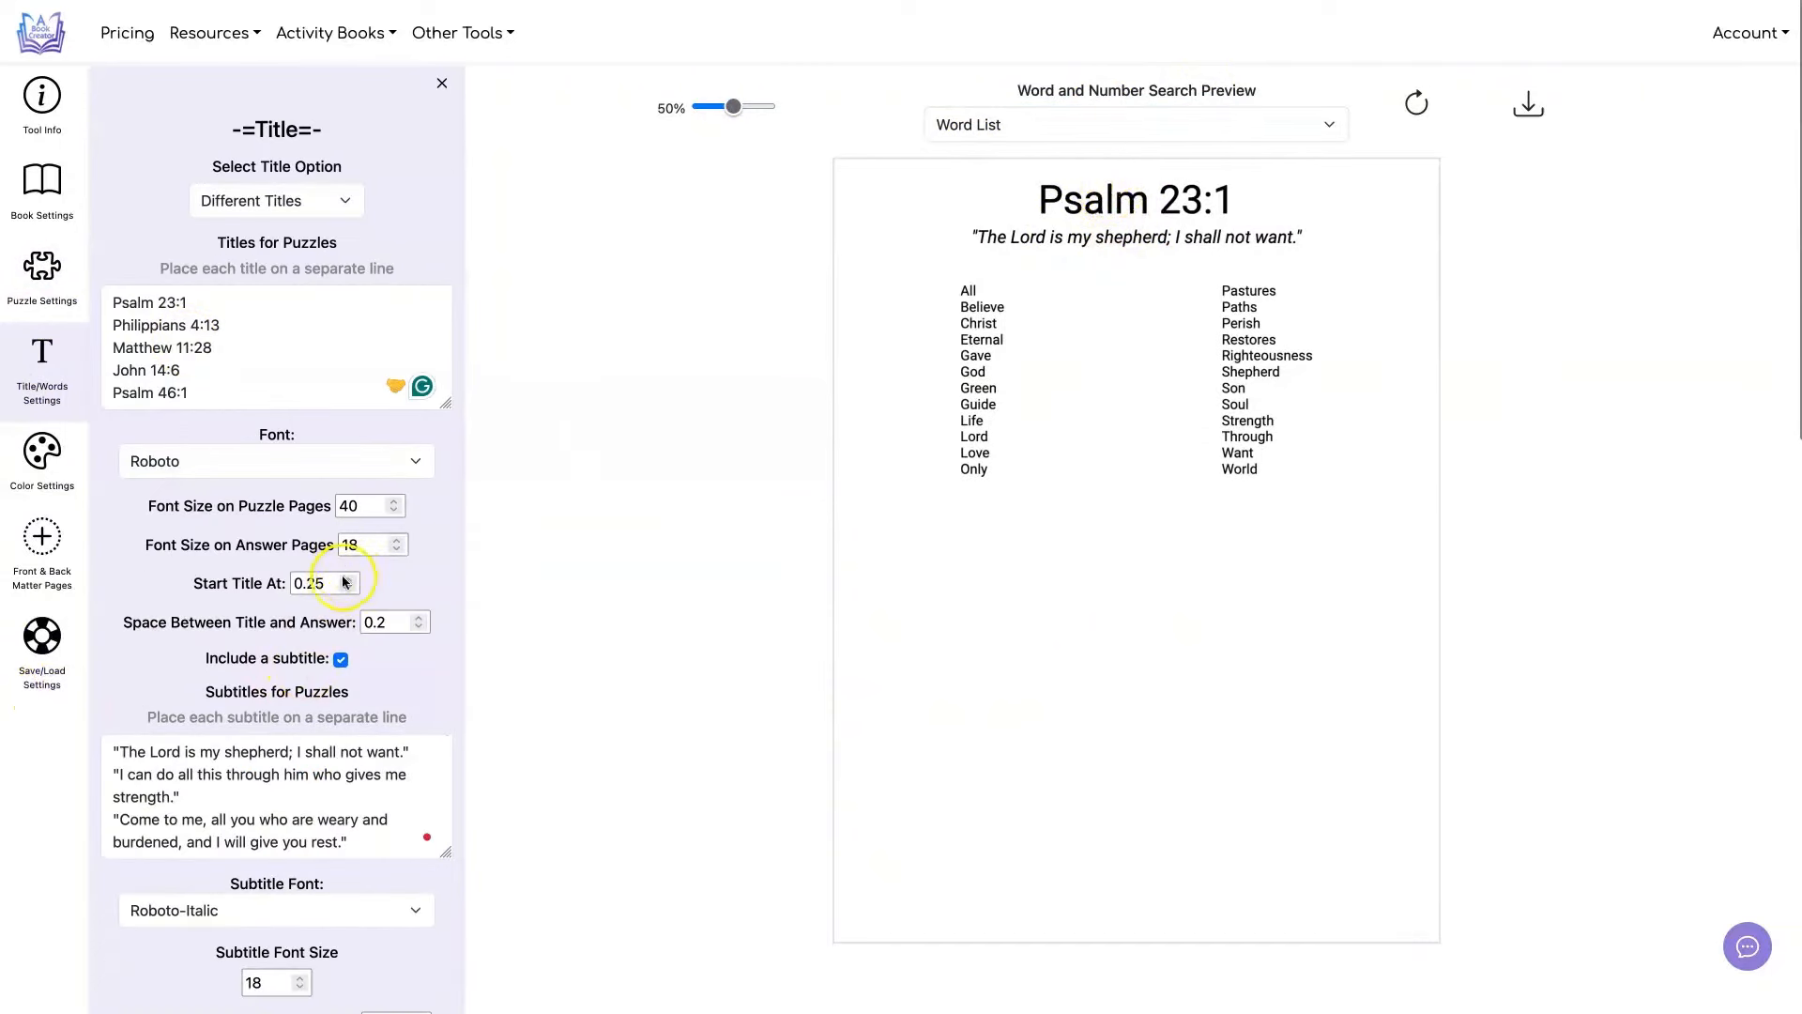
{"action": "left_click", "coordinate": [308, 583]}
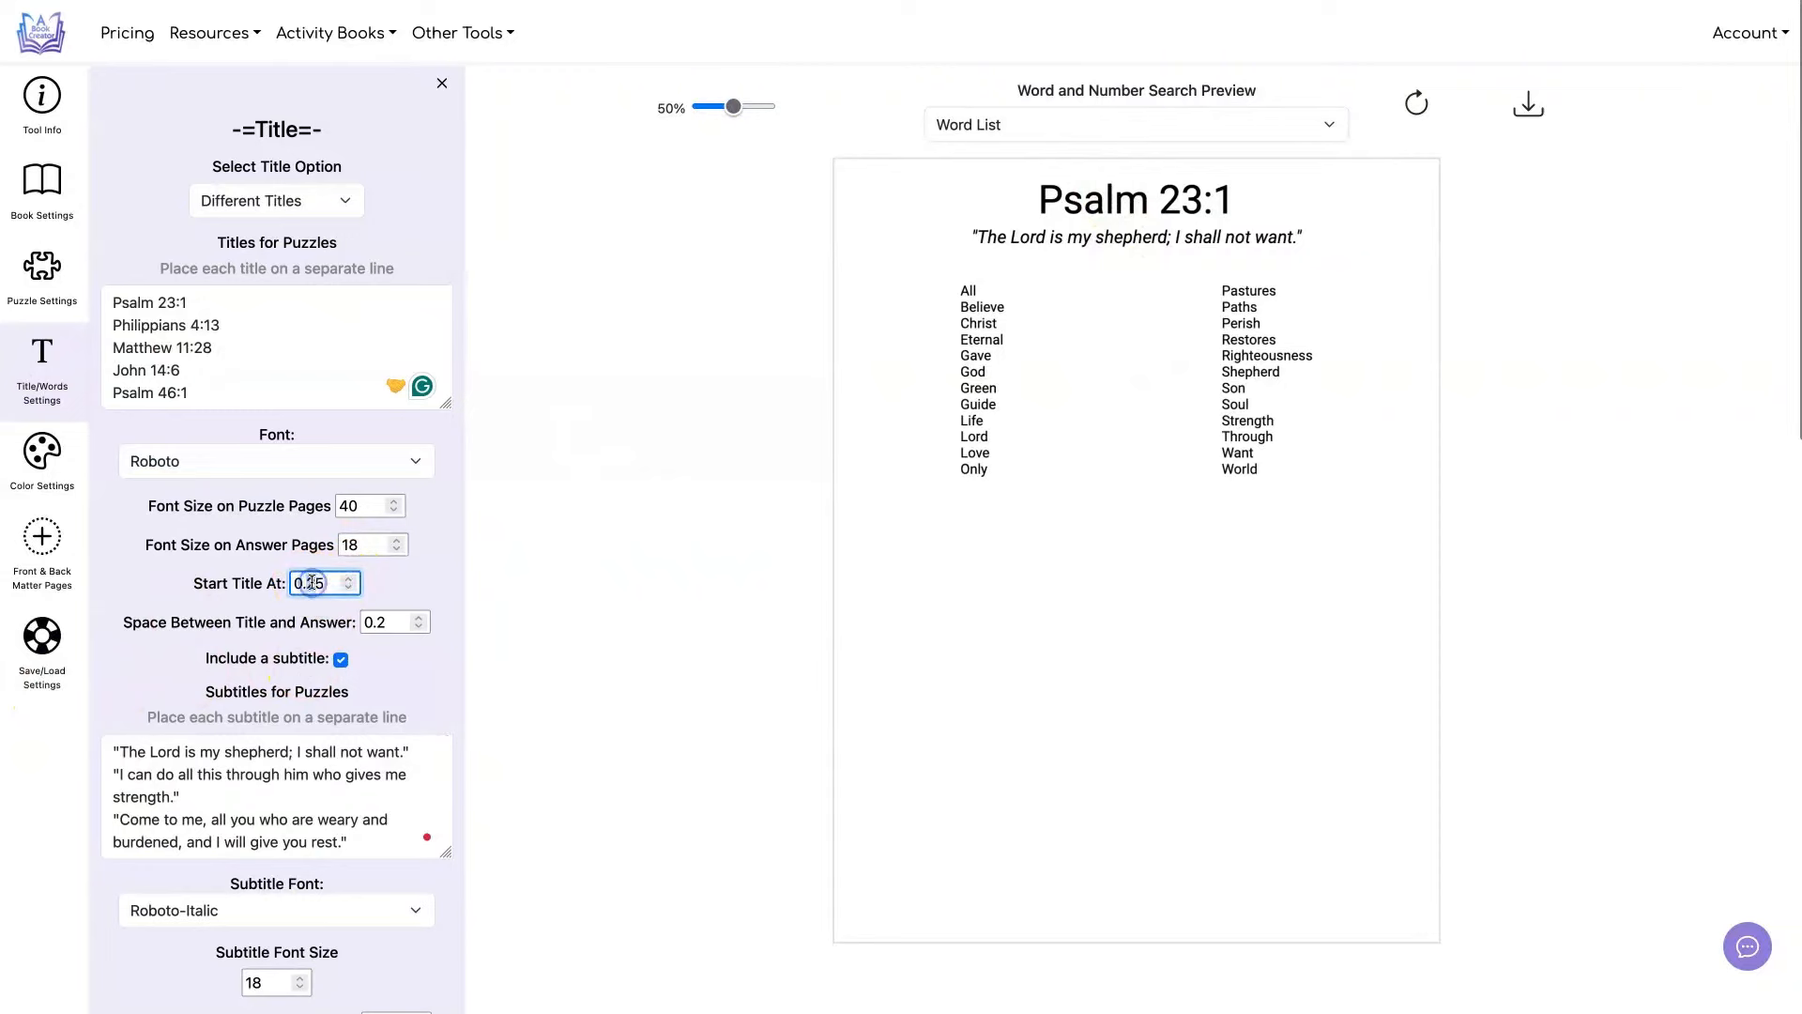
{"action": "left_click", "coordinate": [1415, 100]}
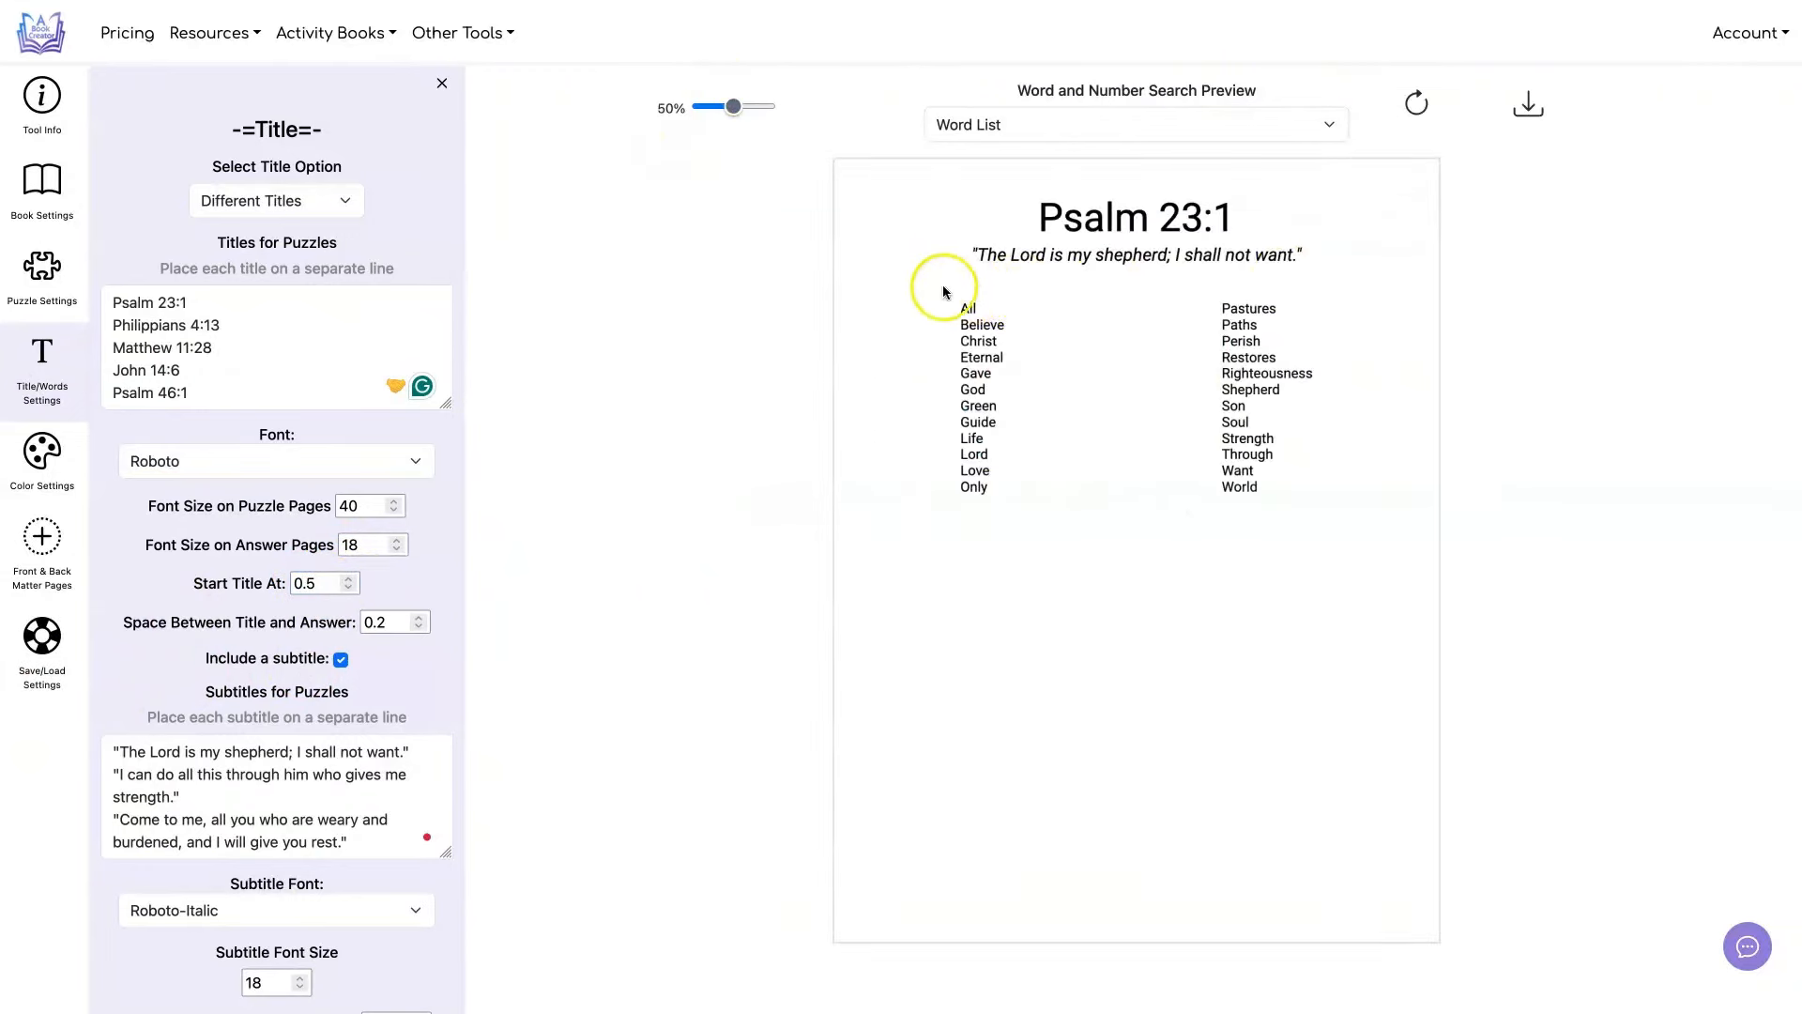
- Set the word list's font size to 20 and regenerate the Word List page preview
{"action": "scroll", "coordinate": [300, 572], "scroll_direction": "down", "scroll_amount": 4}
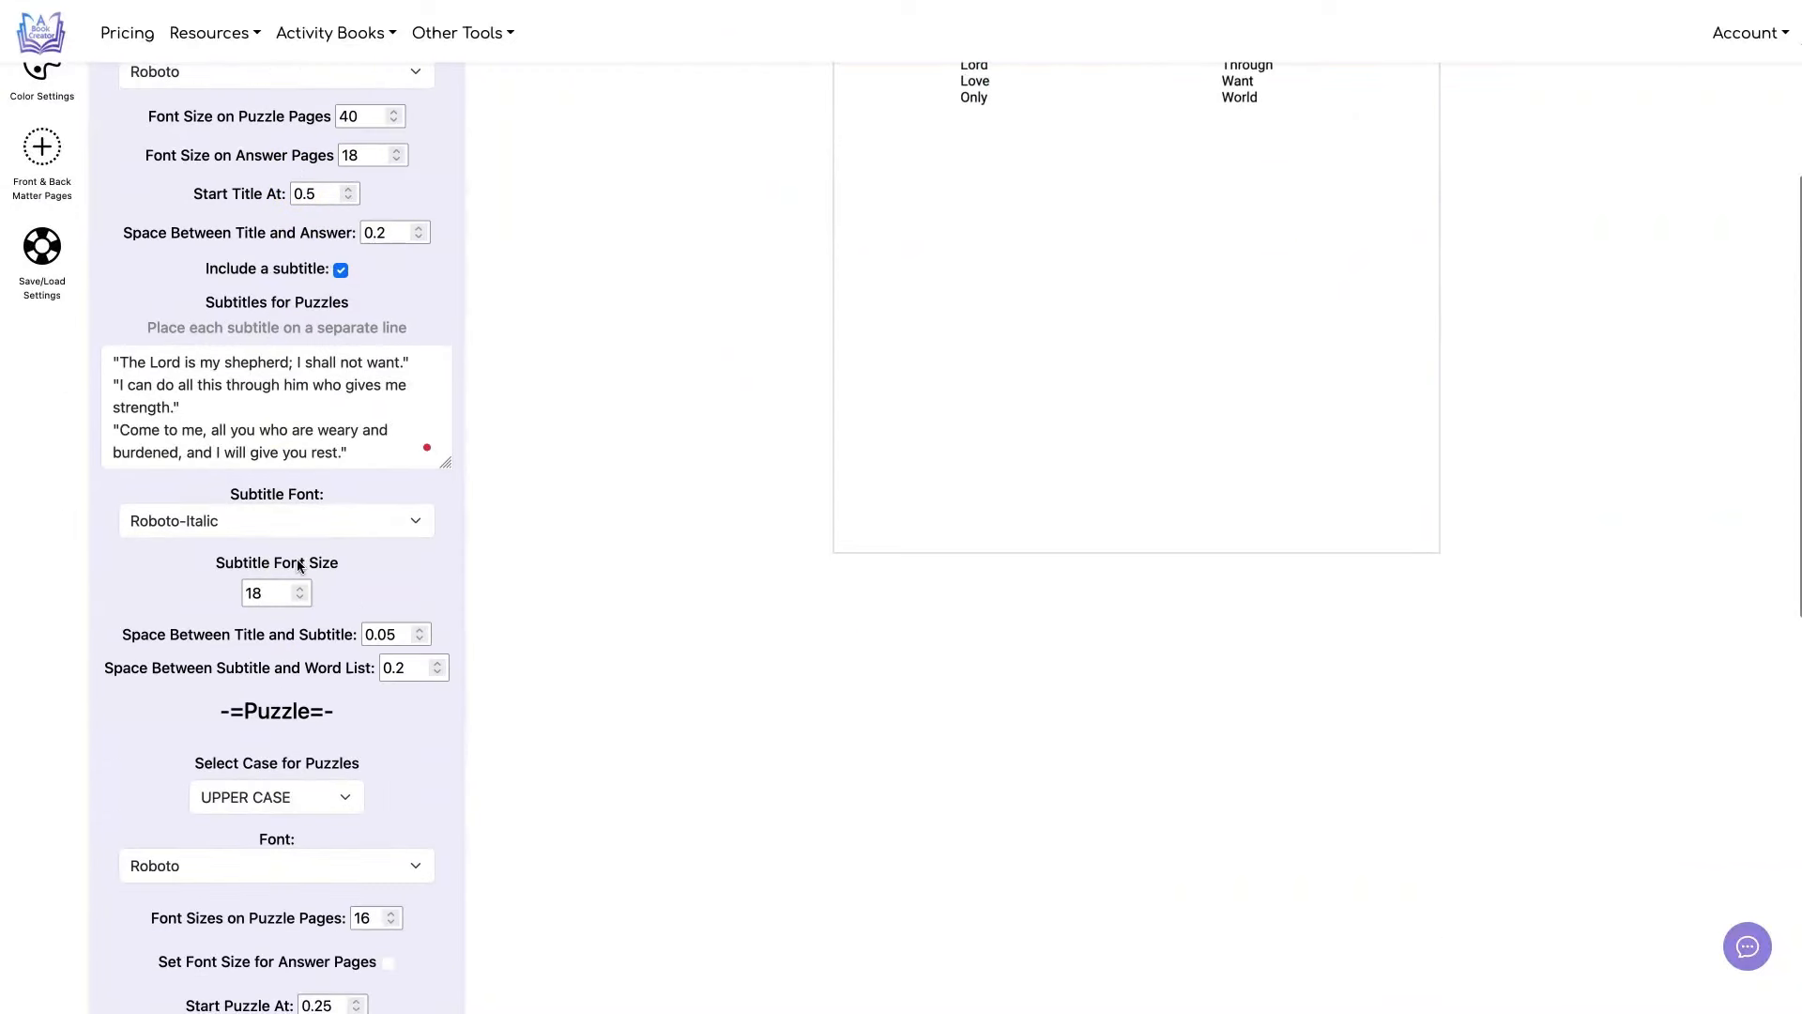
{"action": "scroll", "coordinate": [298, 564], "scroll_direction": "down", "scroll_amount": 2}
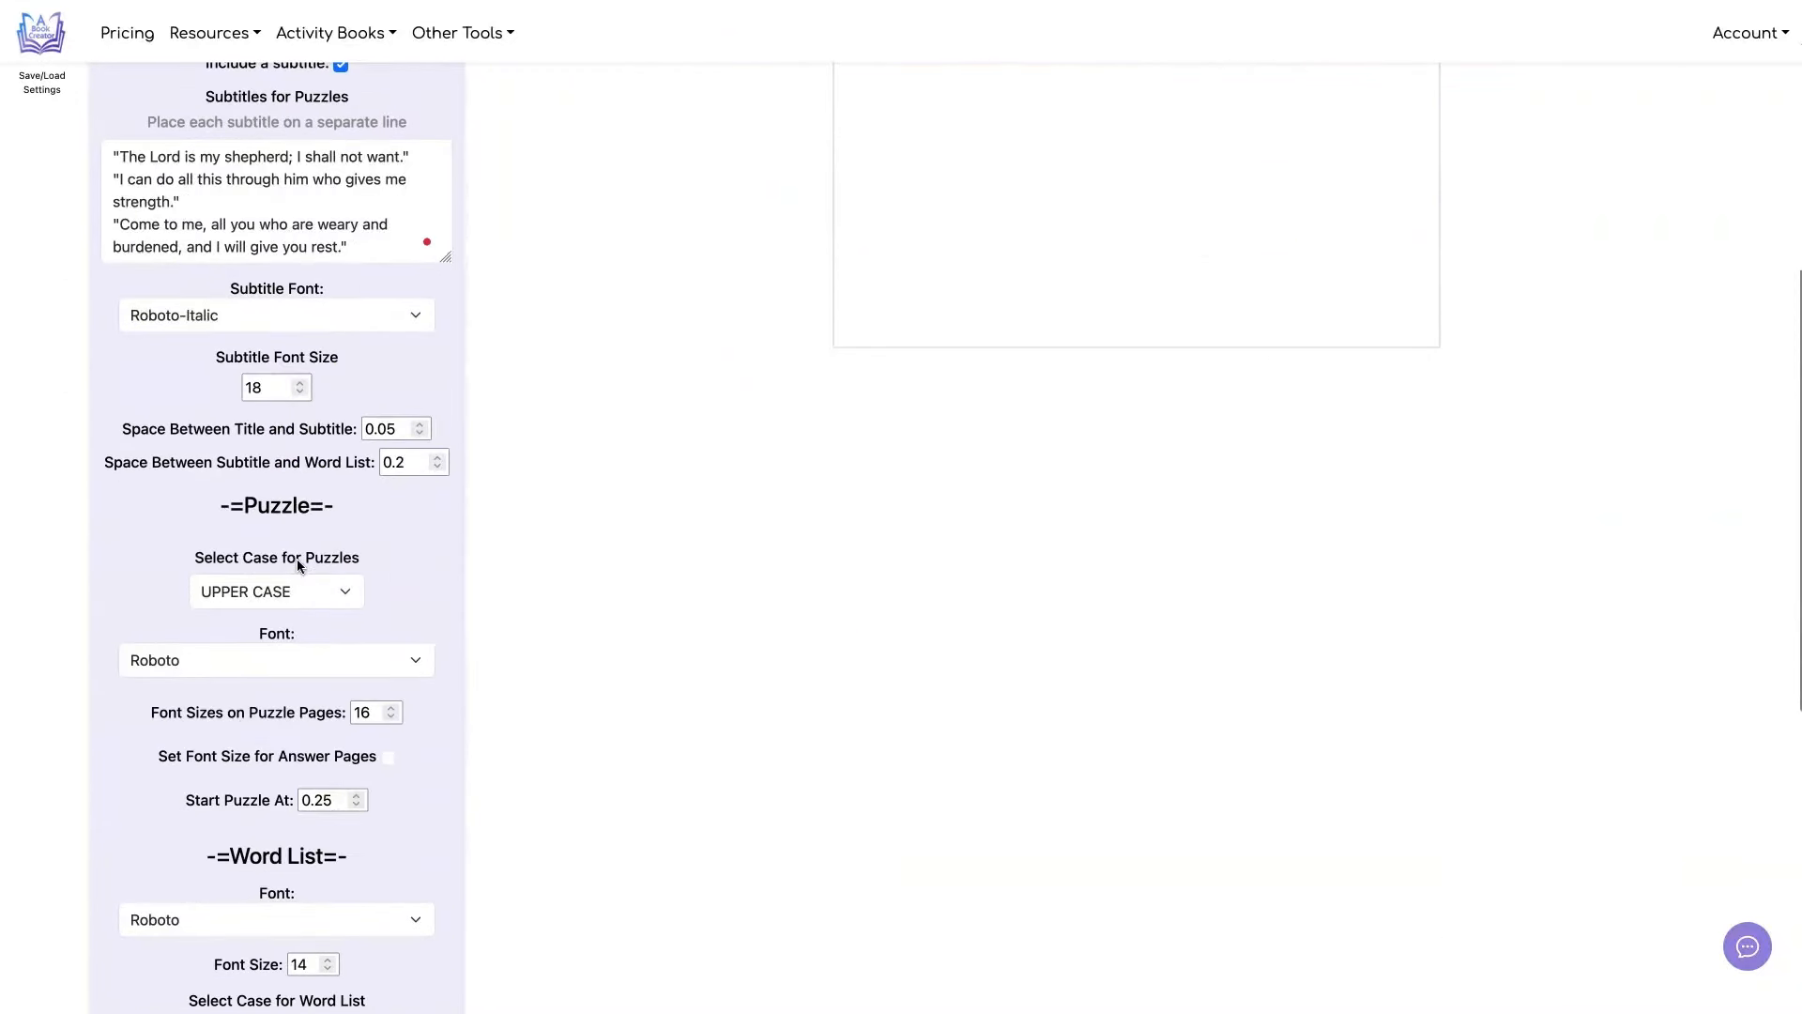
{"action": "scroll", "coordinate": [296, 560], "scroll_direction": "down", "scroll_amount": 5}
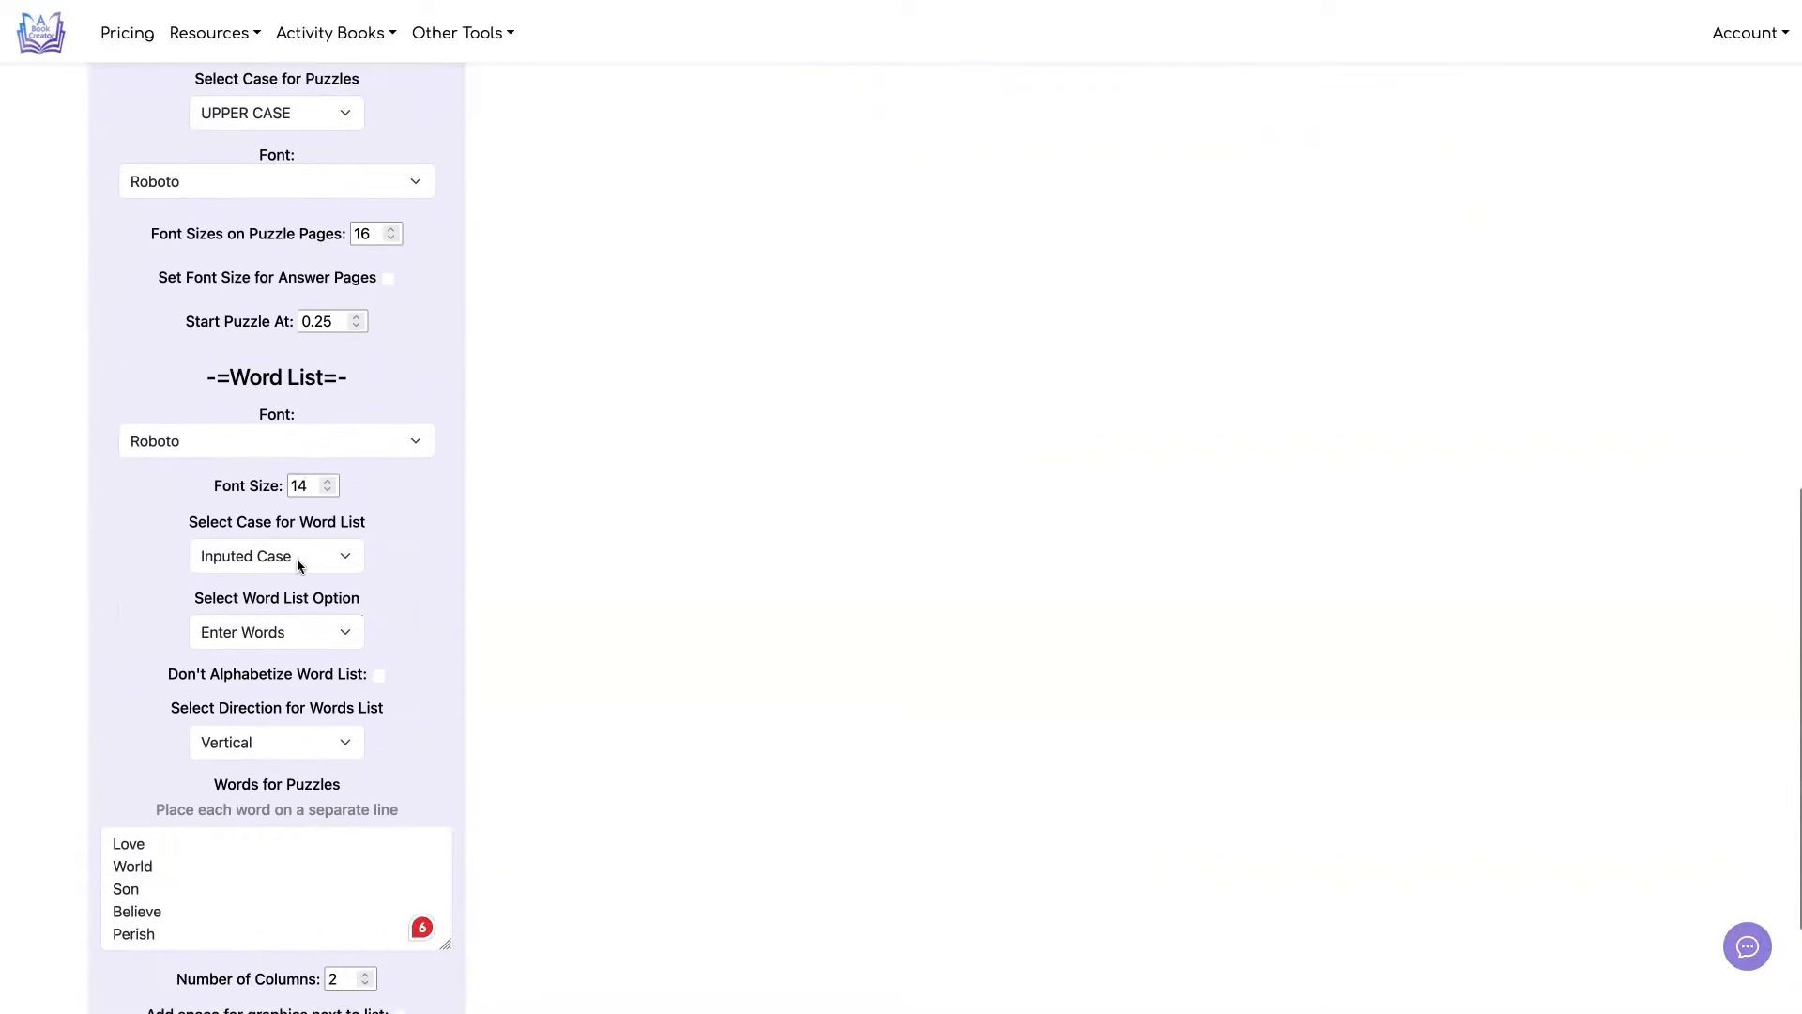
{"action": "left_click", "coordinate": [301, 487]}
{"action": "type", "text": "2"}
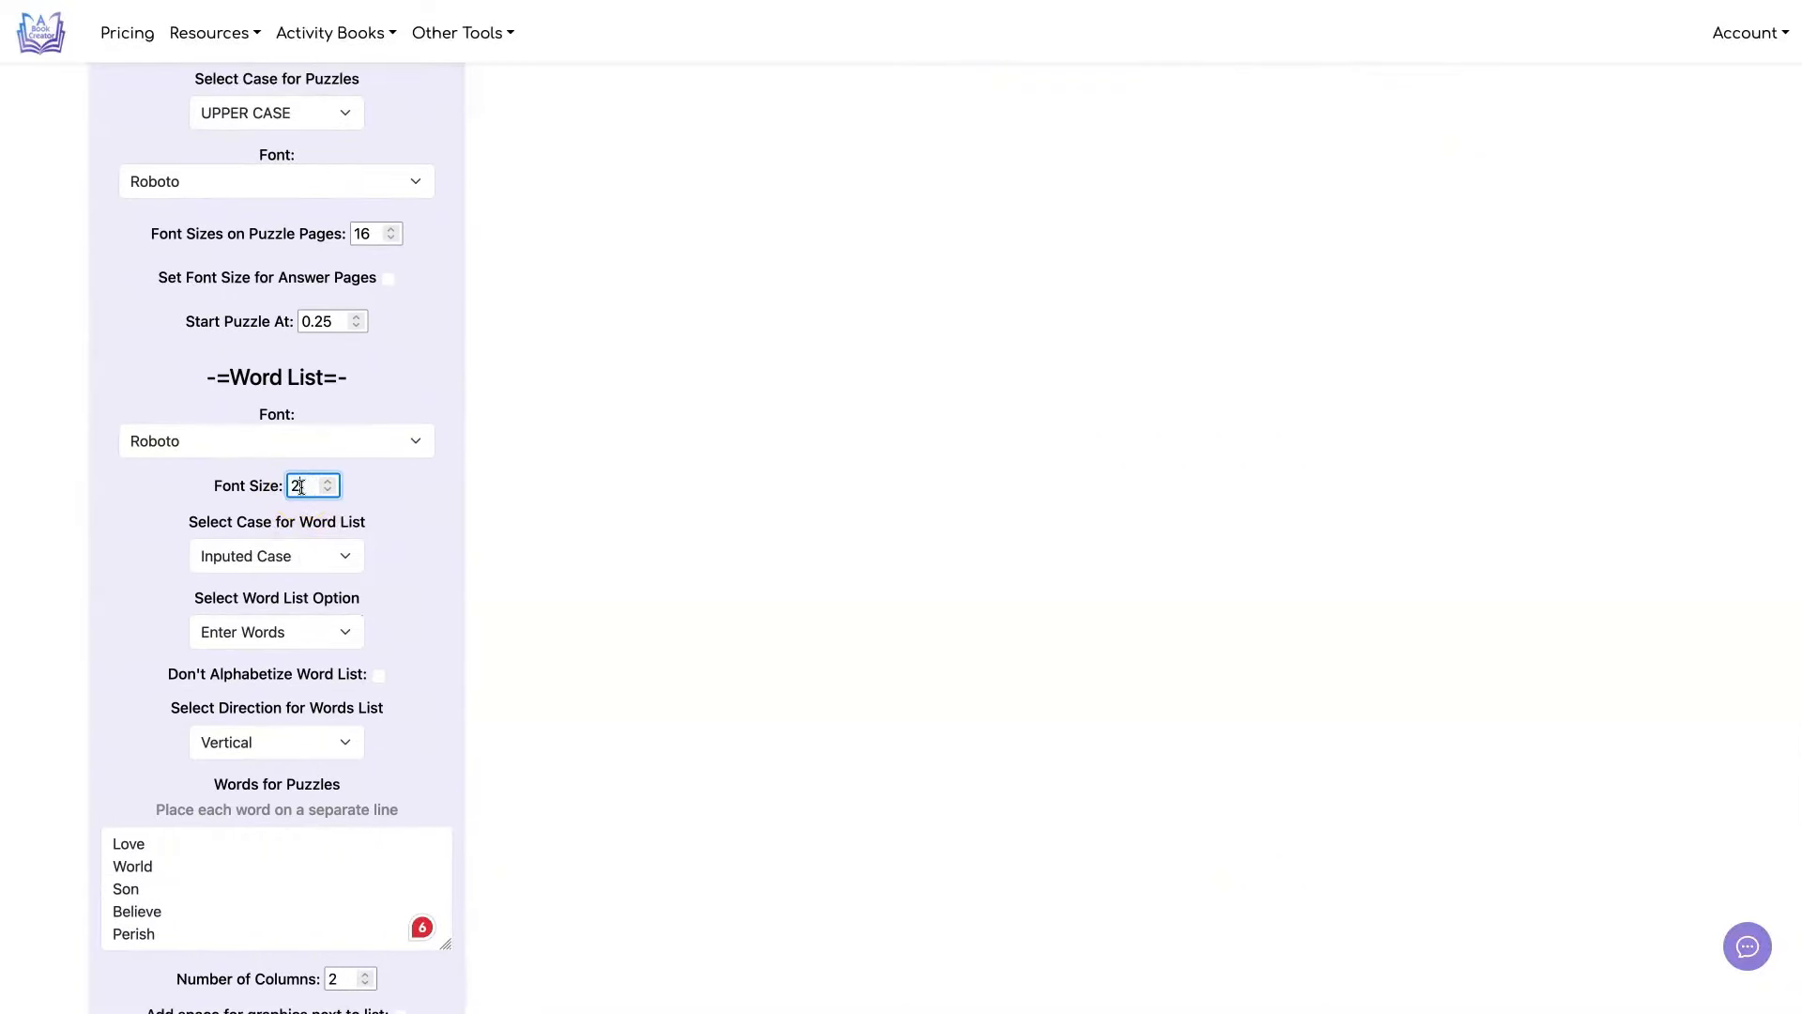
{"action": "type", "text": "0"}
{"action": "left_click", "coordinate": [355, 484]}
{"action": "scroll", "coordinate": [497, 482], "scroll_direction": "up", "scroll_amount": 15}
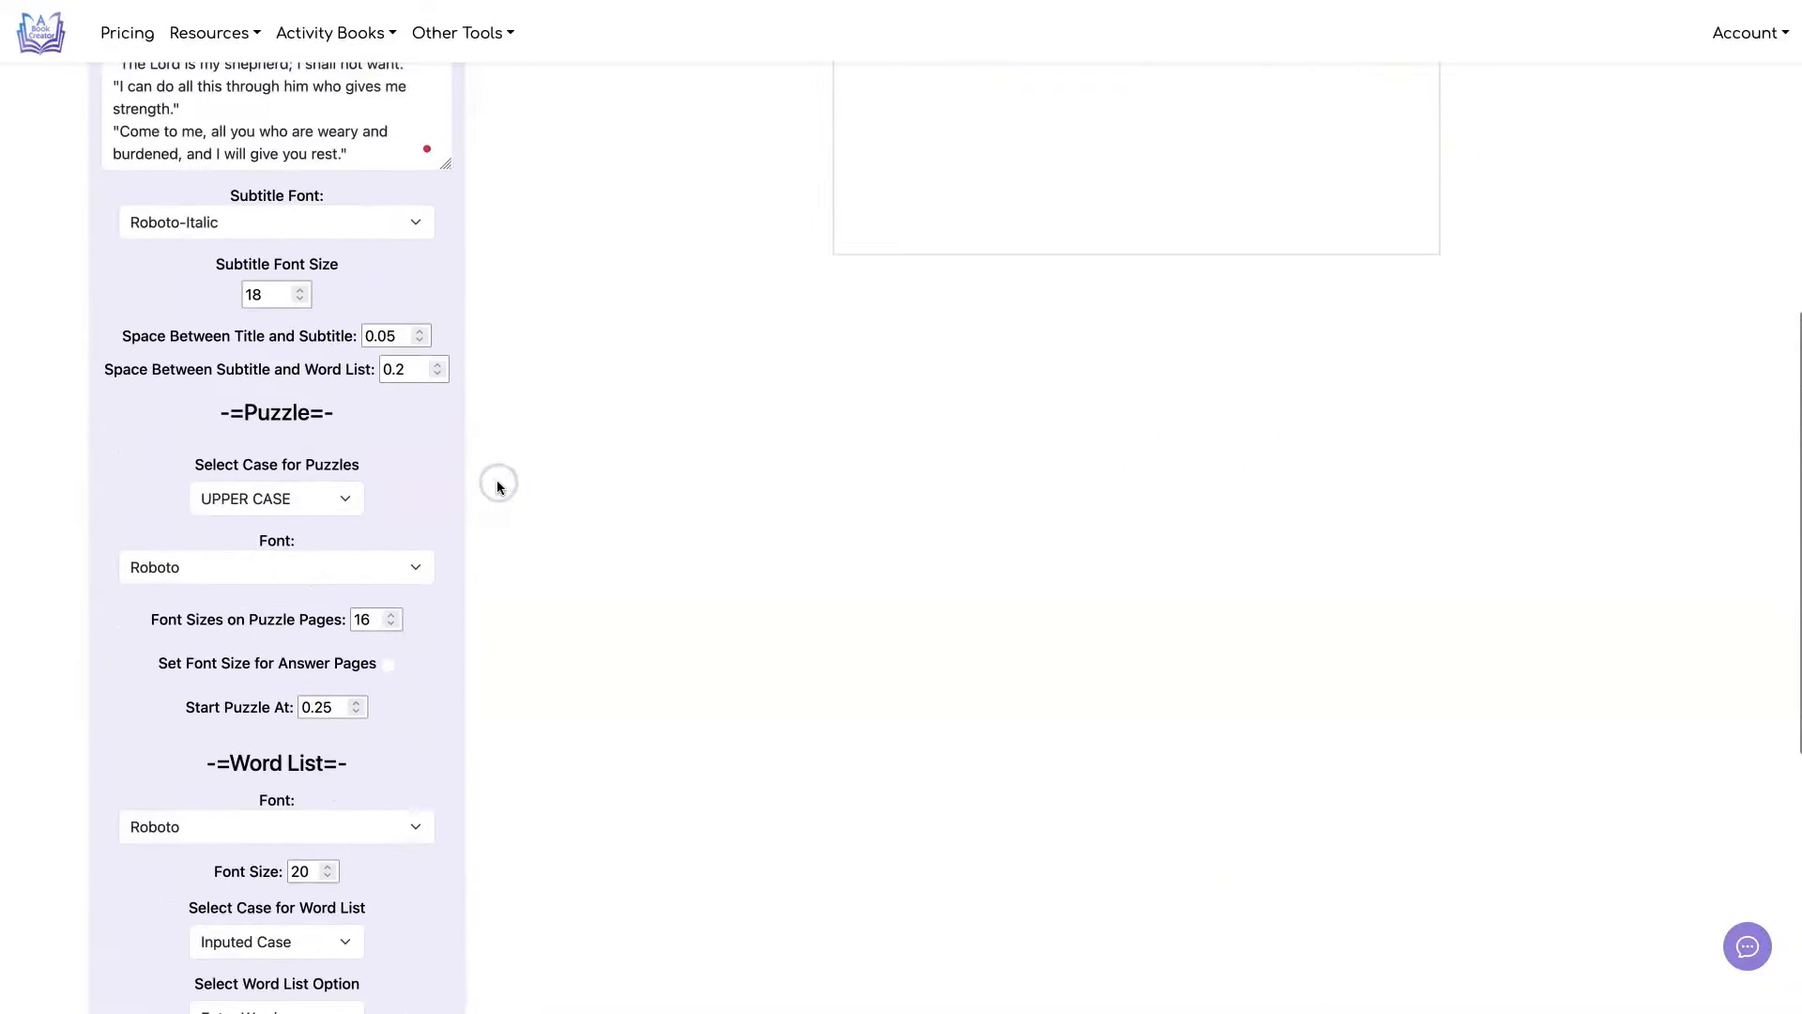
{"action": "left_click", "coordinate": [1428, 51]}
{"action": "left_click", "coordinate": [1416, 103]}
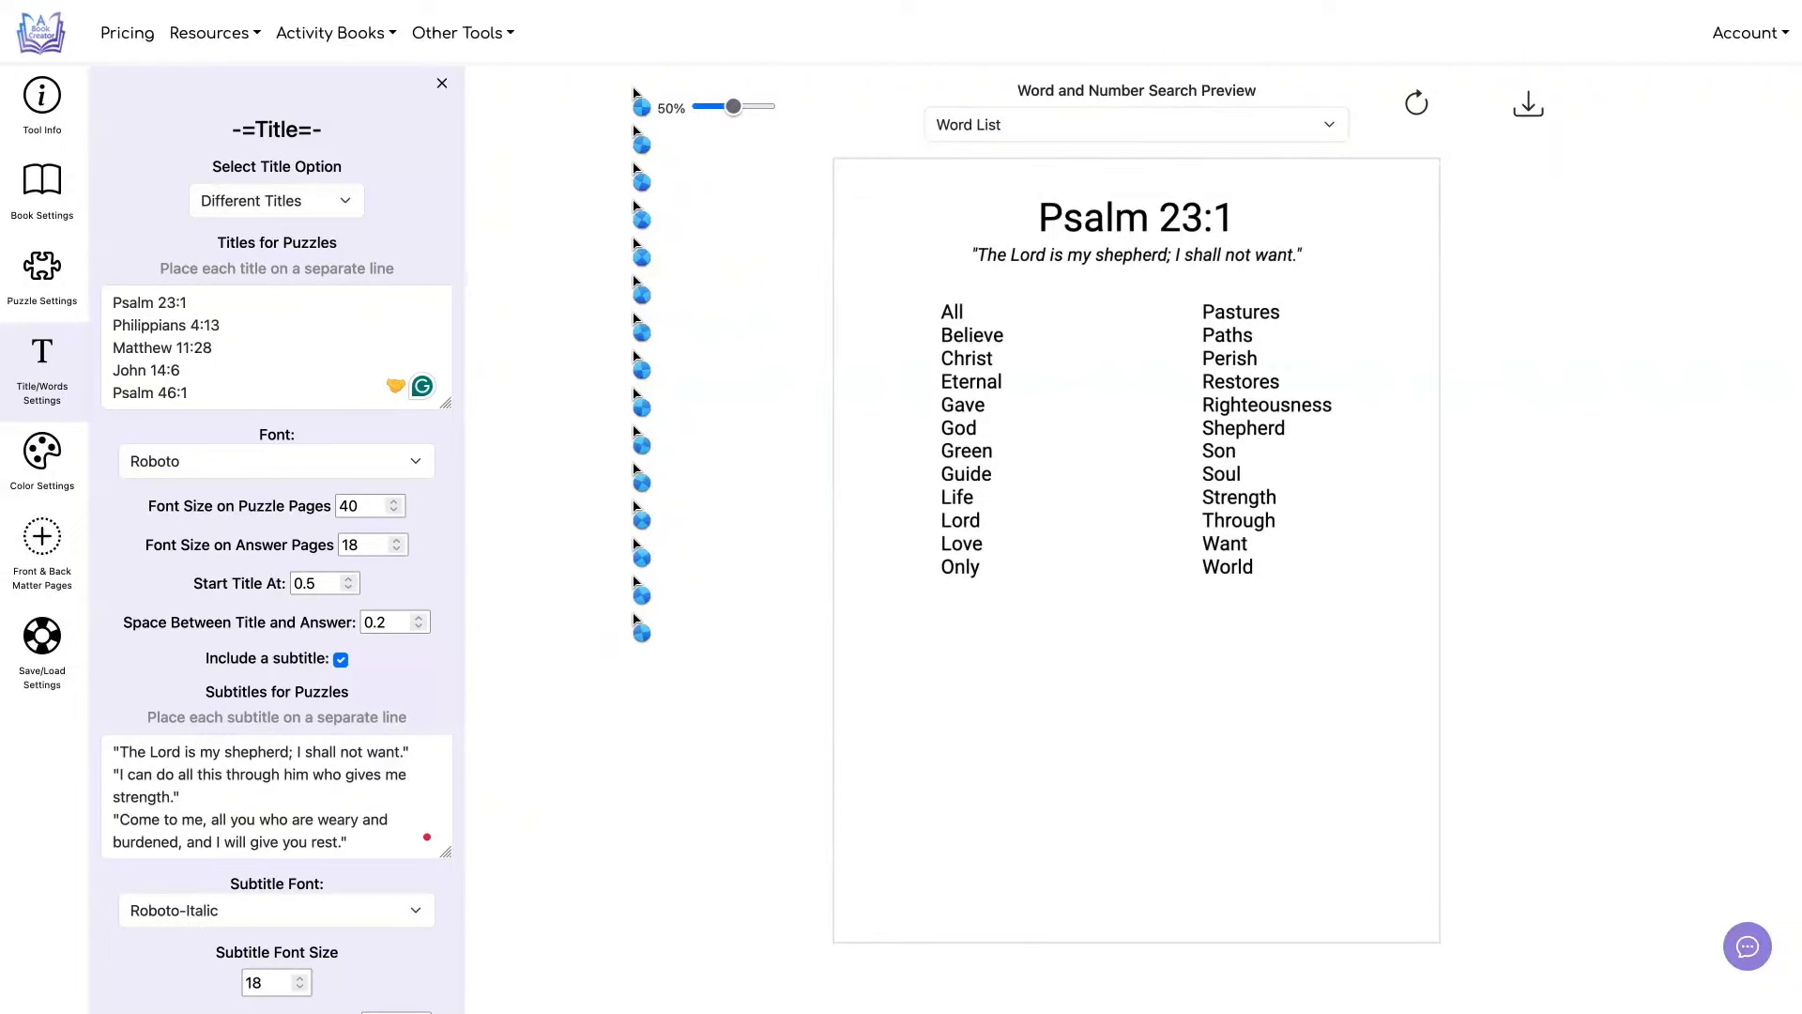
- With the Puzzle page previewed, open the puzzle's starting position for editing and regenerate the preview
{"action": "left_click", "coordinate": [1154, 122]}
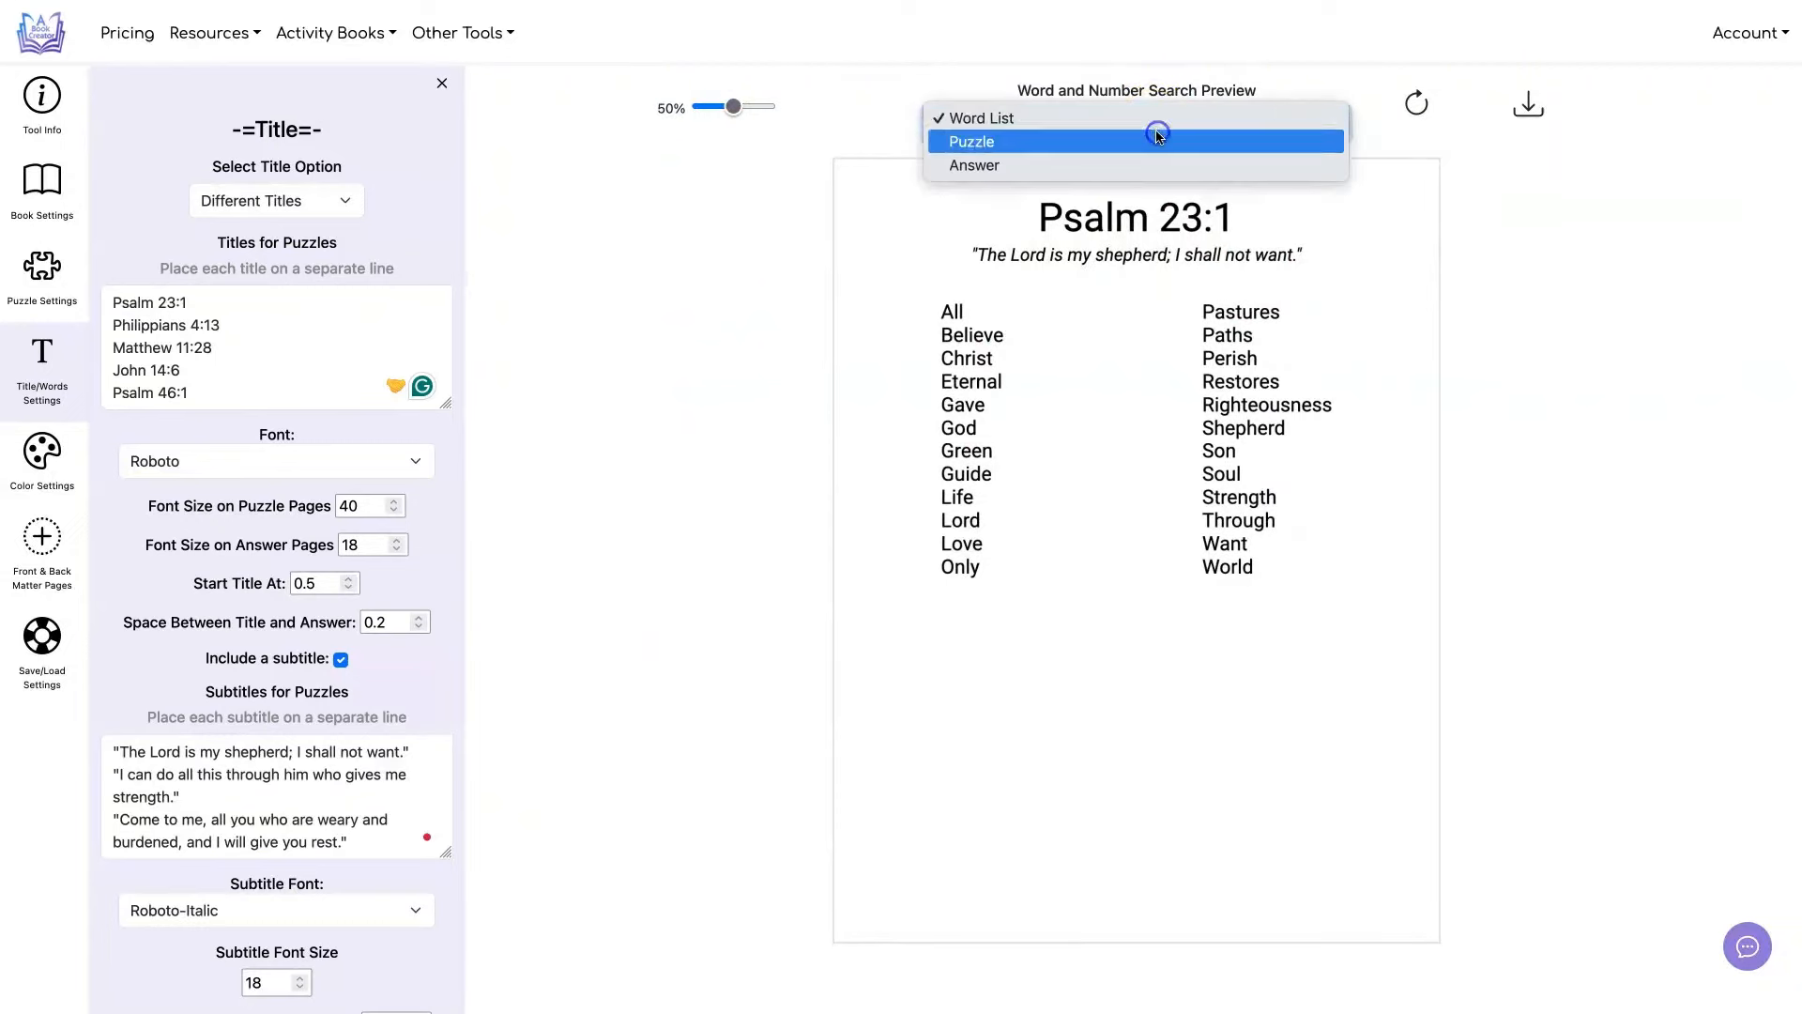
{"action": "left_click", "coordinate": [1157, 137]}
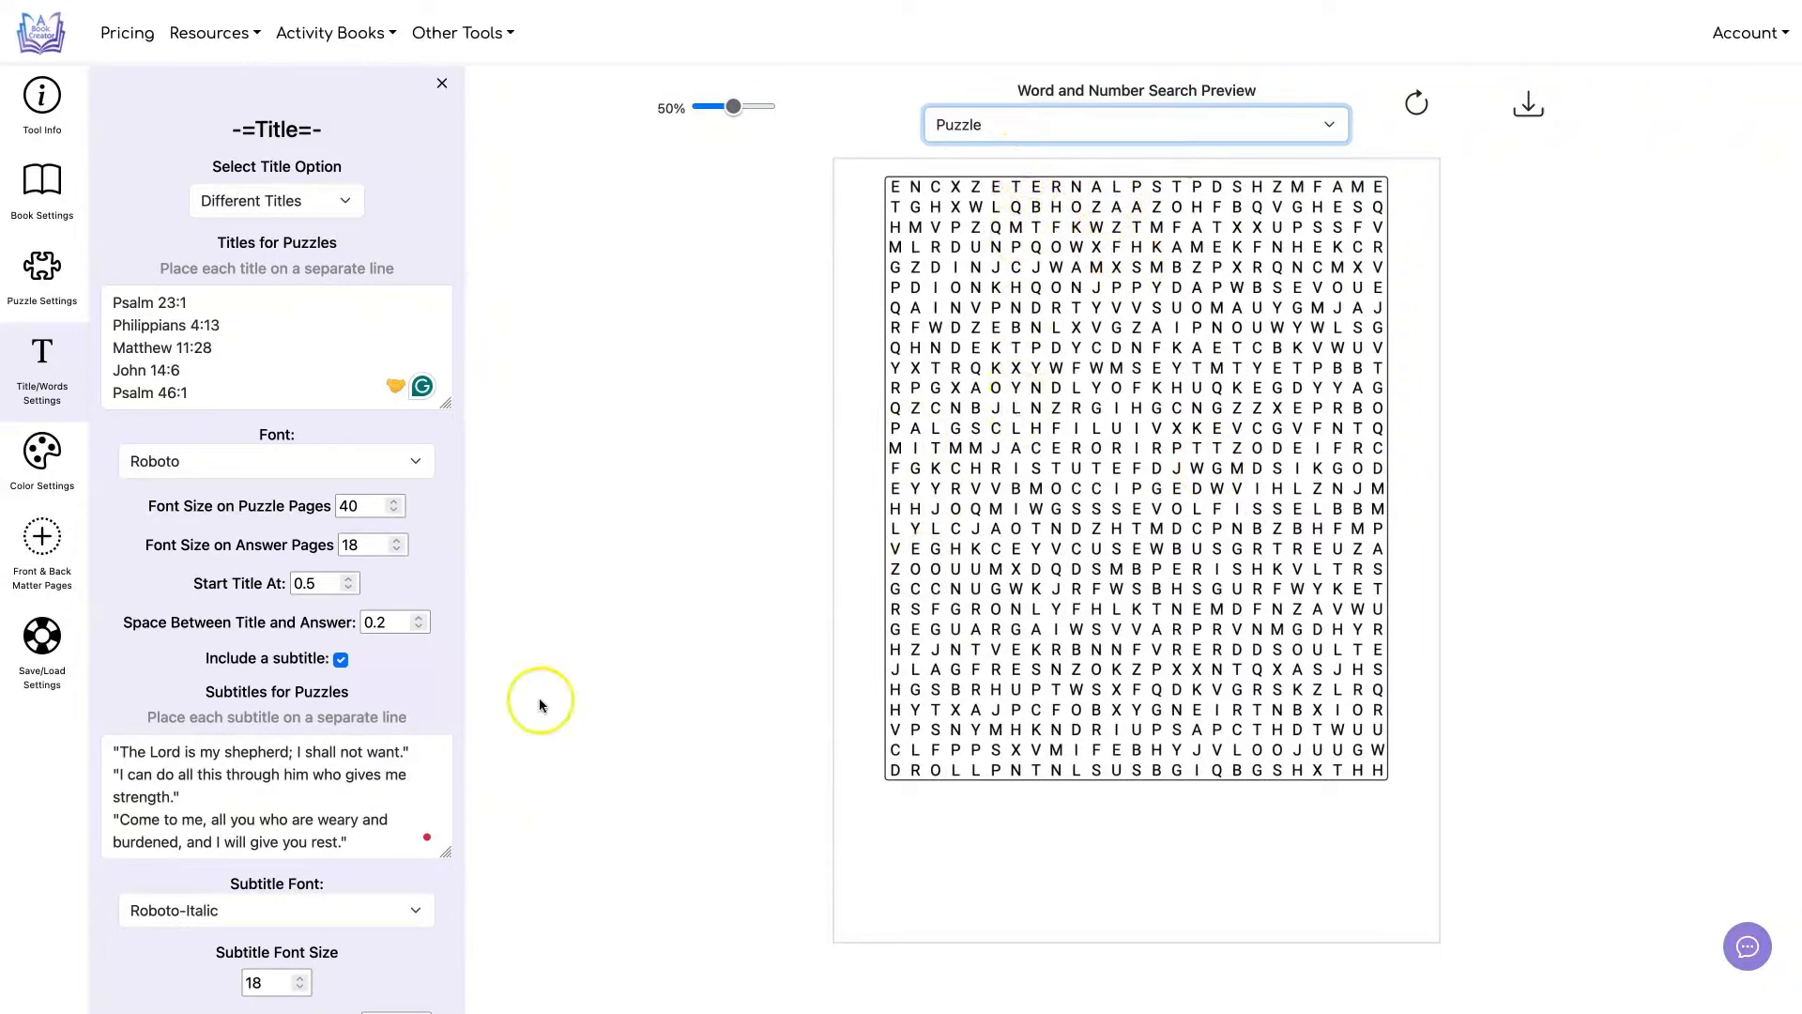
{"action": "scroll", "coordinate": [303, 535], "scroll_direction": "down", "scroll_amount": 5}
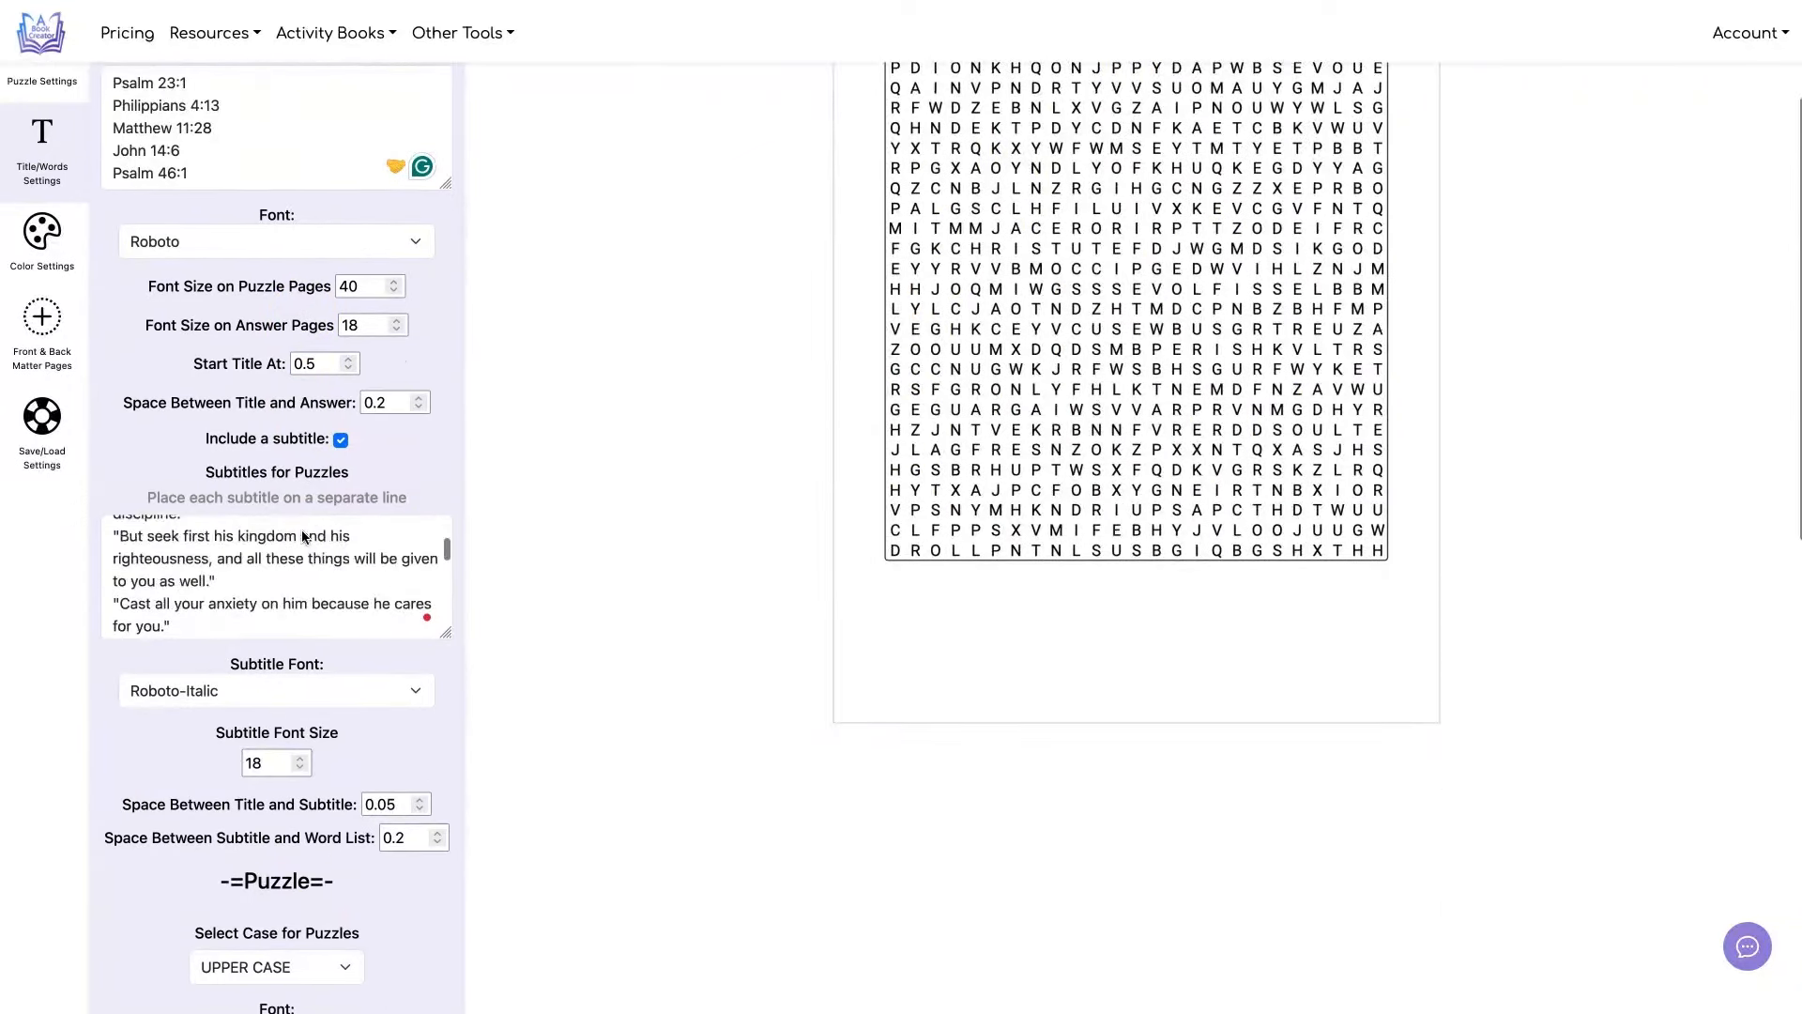
{"action": "scroll", "coordinate": [303, 535], "scroll_direction": "down", "scroll_amount": 2}
{"action": "scroll", "coordinate": [515, 544], "scroll_direction": "down", "scroll_amount": 5}
{"action": "left_click", "coordinate": [319, 678]}
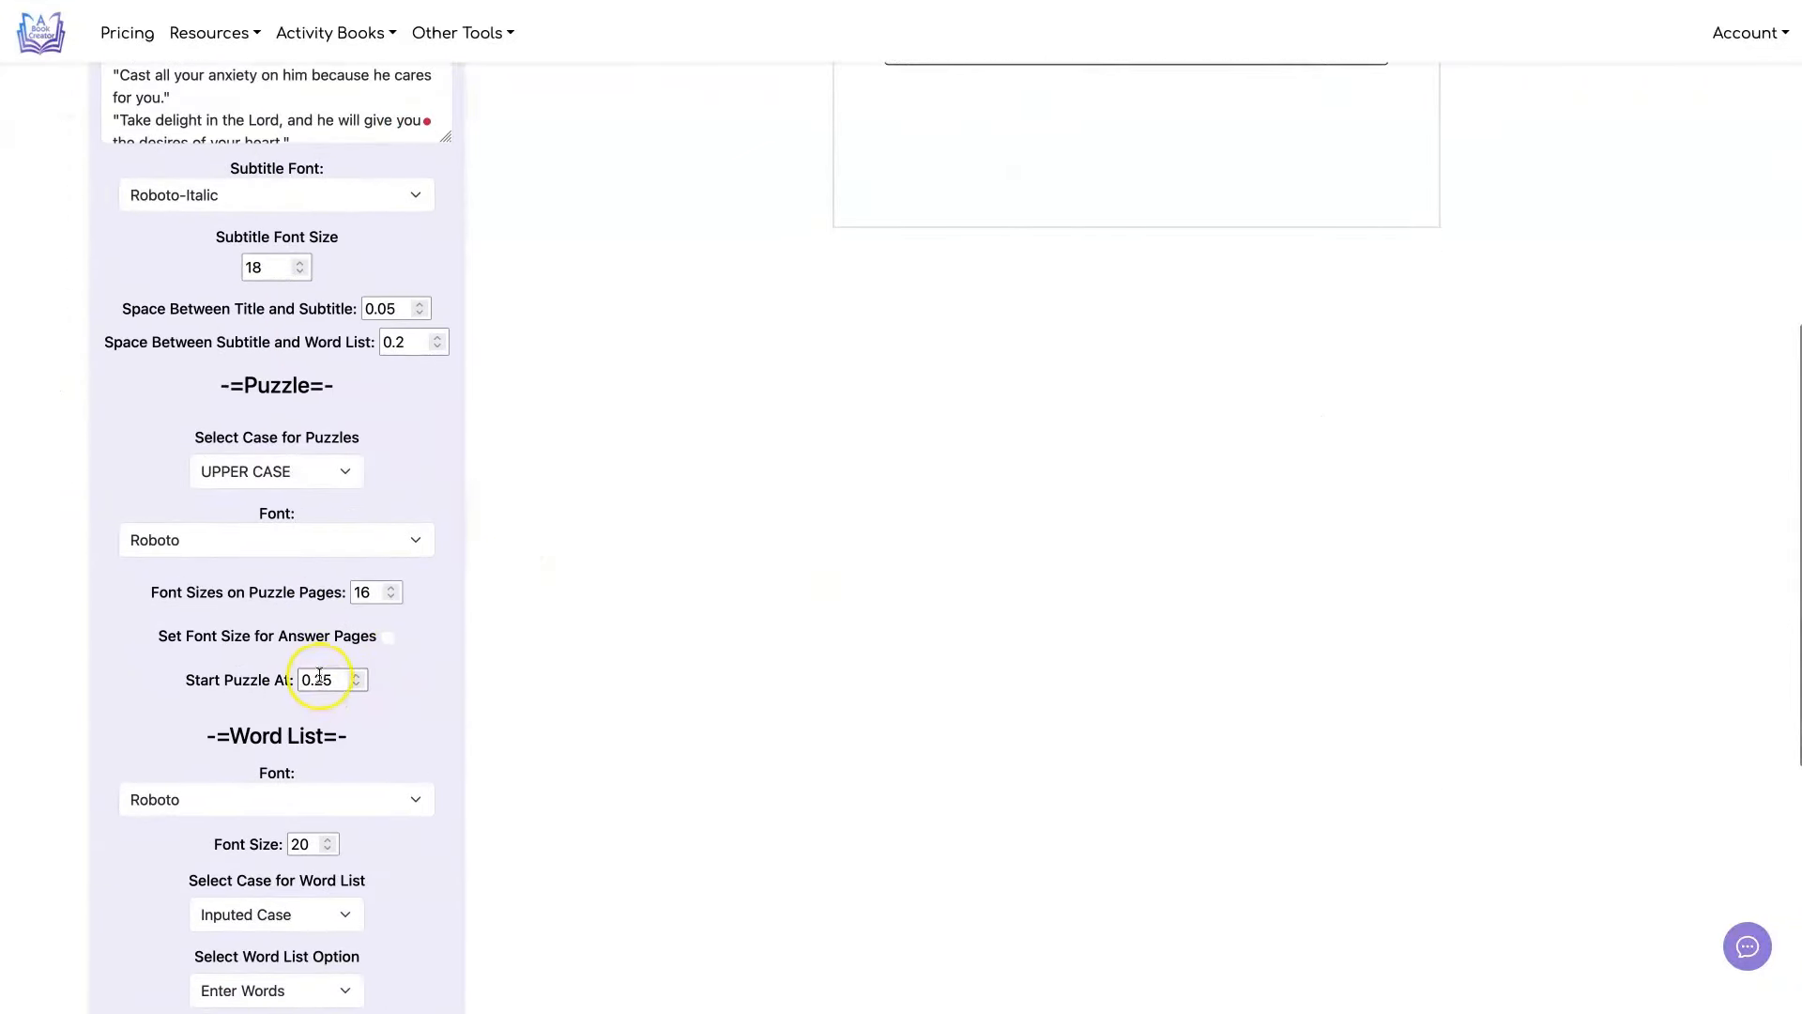
{"action": "left_click", "coordinate": [319, 679]}
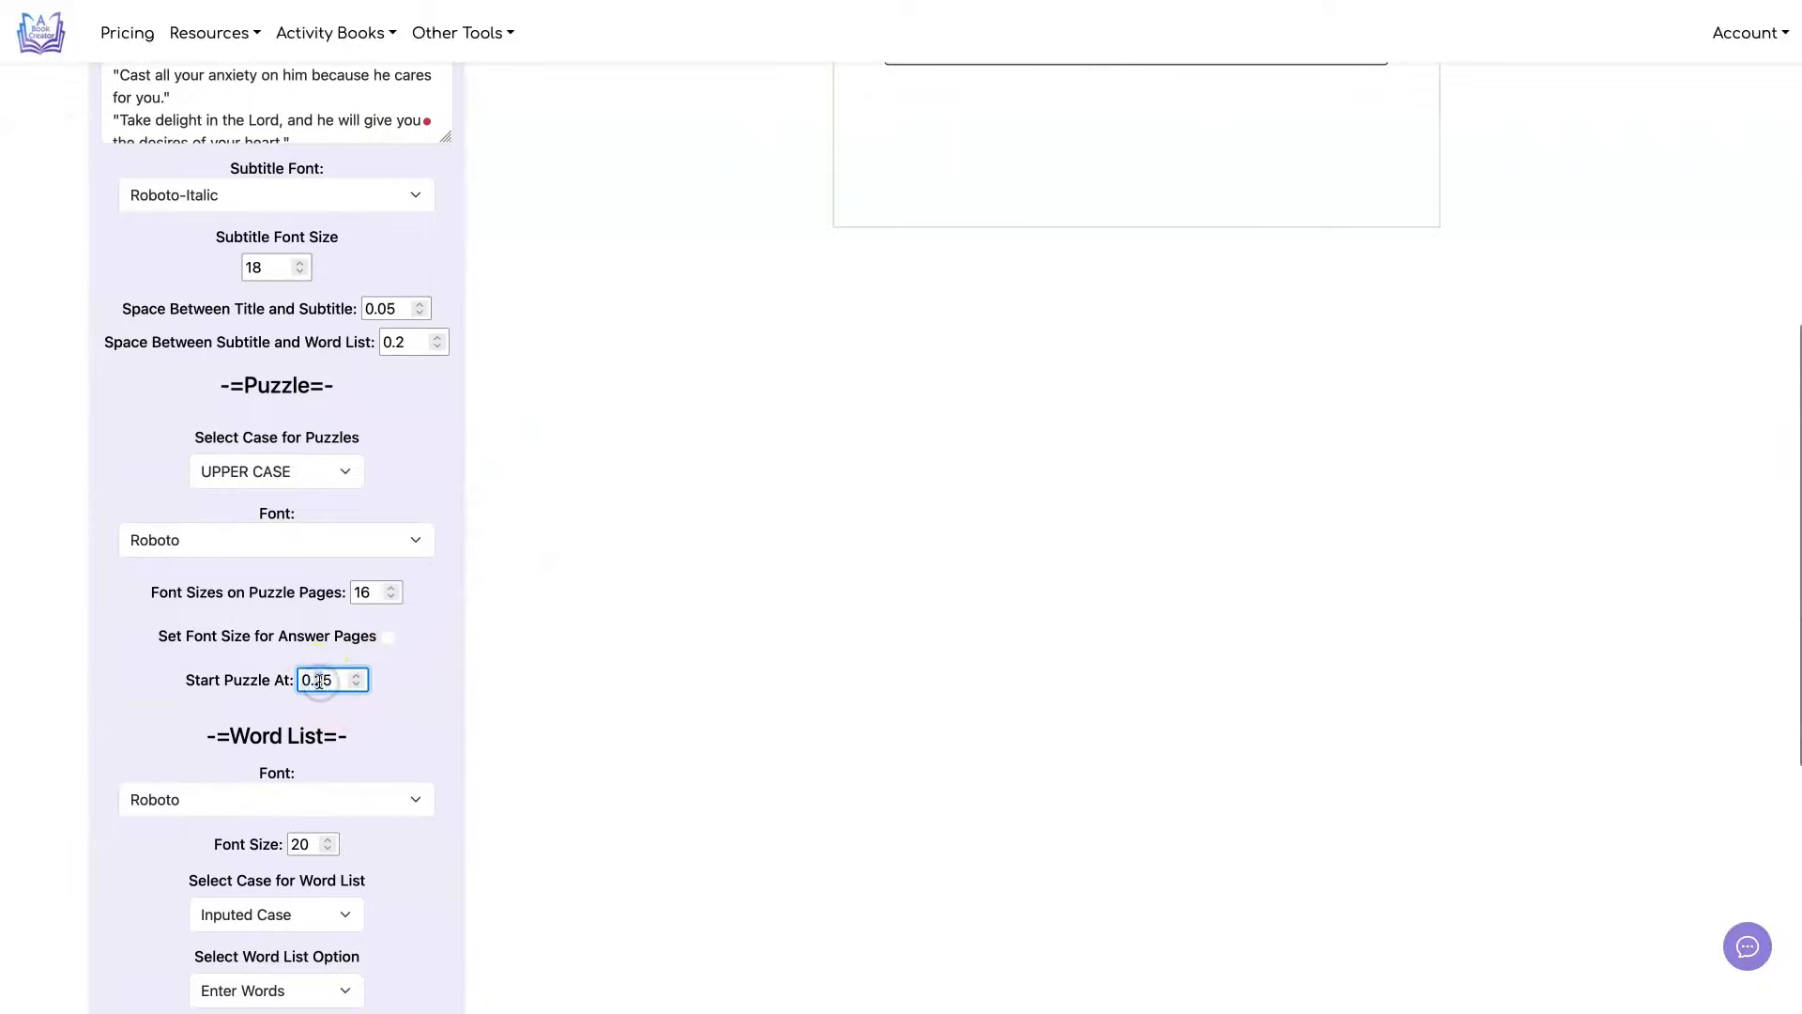
{"action": "scroll", "coordinate": [624, 603], "scroll_direction": "up", "scroll_amount": 8}
{"action": "left_click", "coordinate": [1417, 98]}
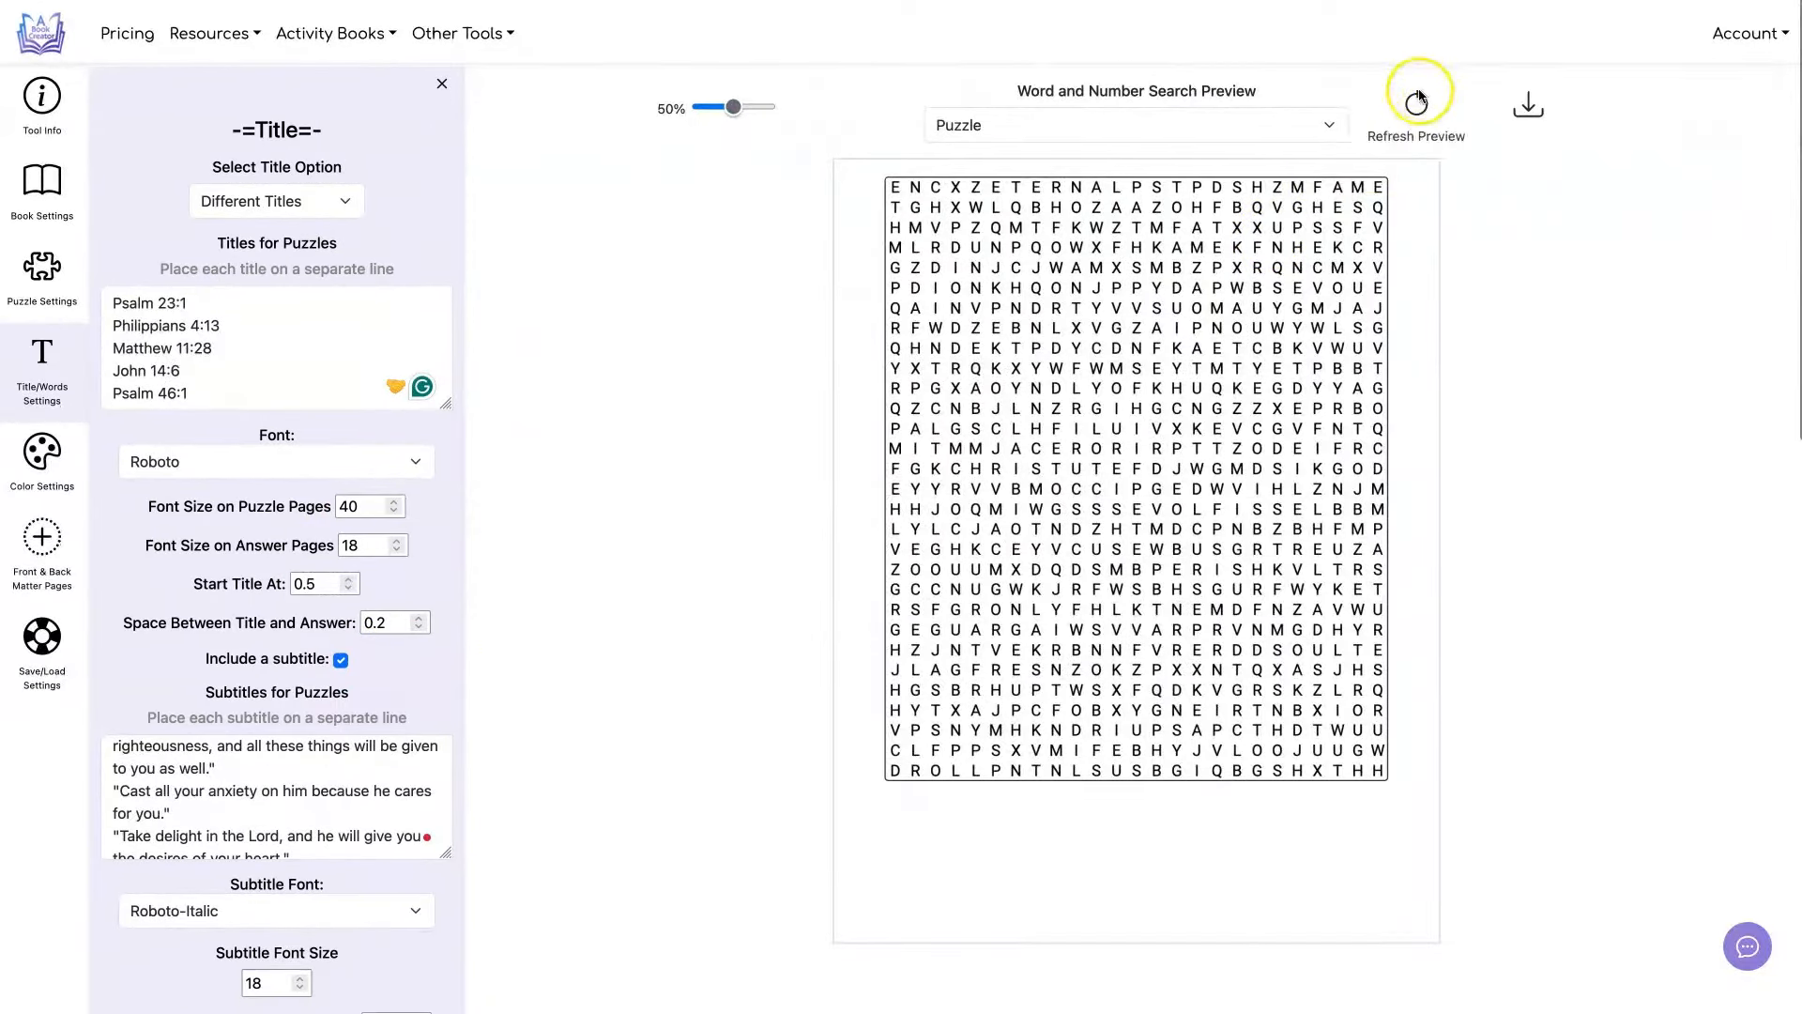
- Preview the Answer page of the puzzle, and return to the Word List page
{"action": "left_click", "coordinate": [998, 121]}
{"action": "left_click", "coordinate": [998, 141]}
{"action": "left_click", "coordinate": [1007, 120]}
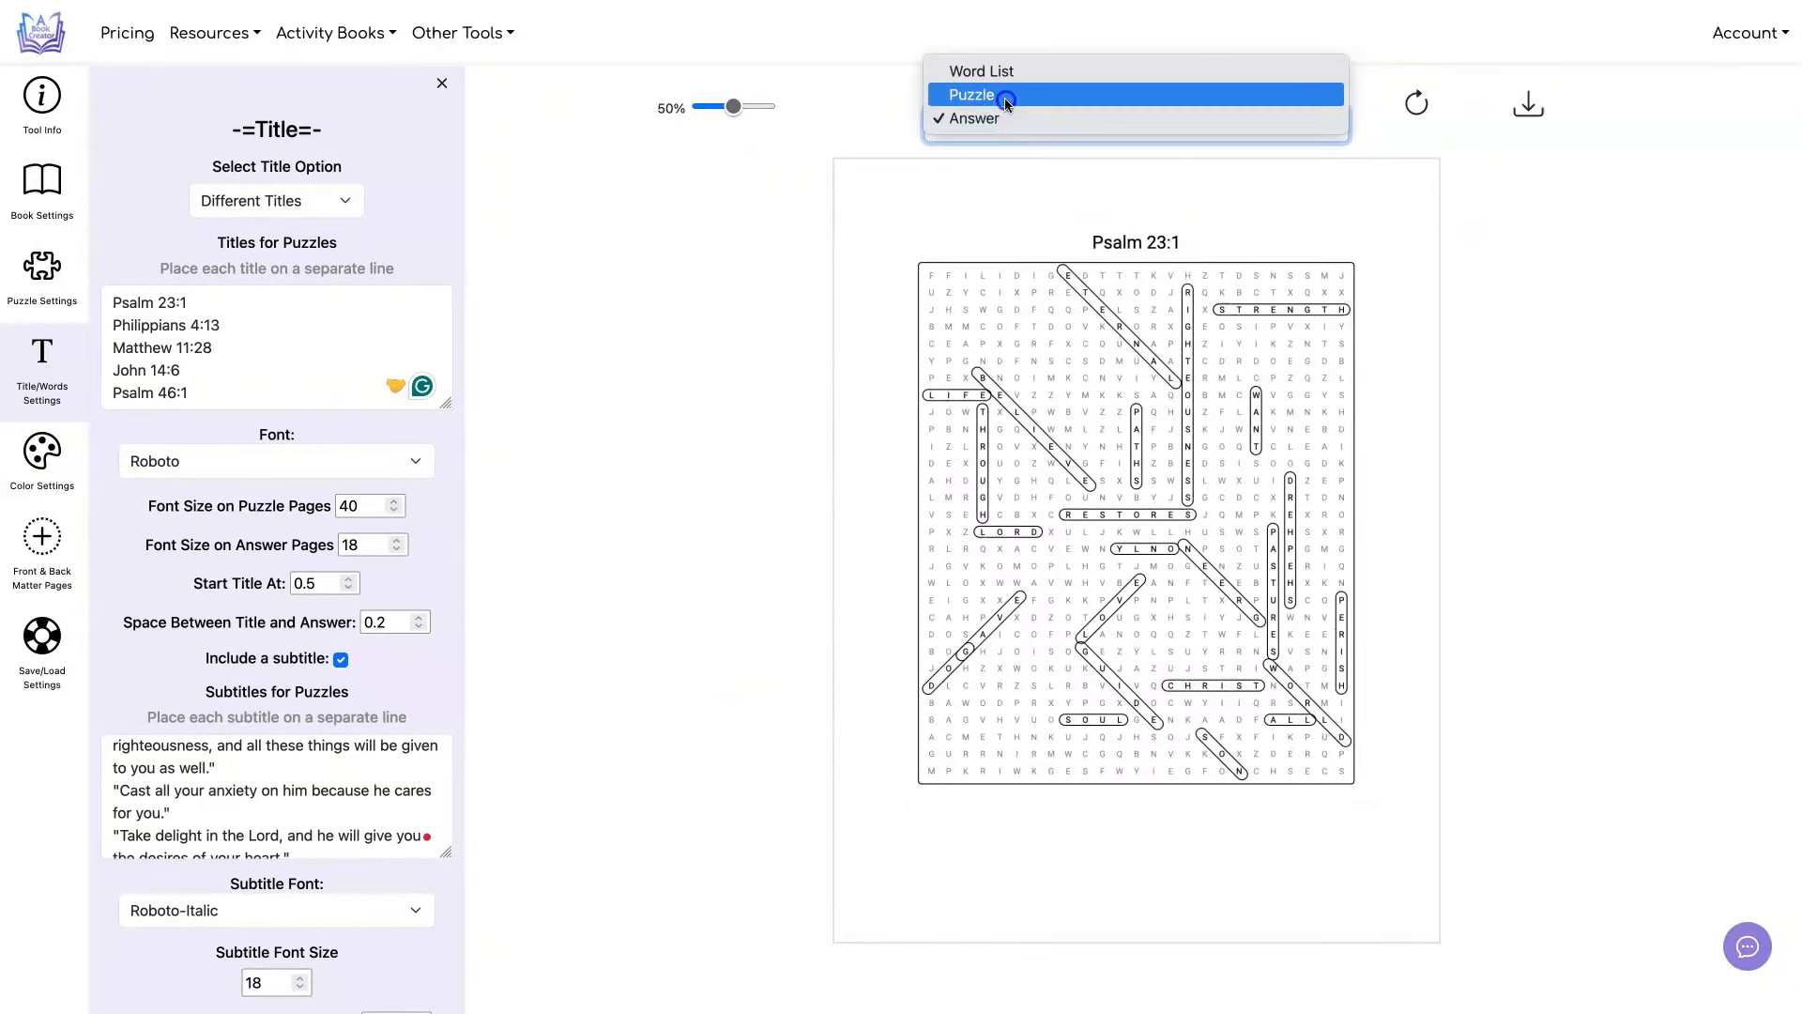
{"action": "left_click", "coordinate": [997, 70]}
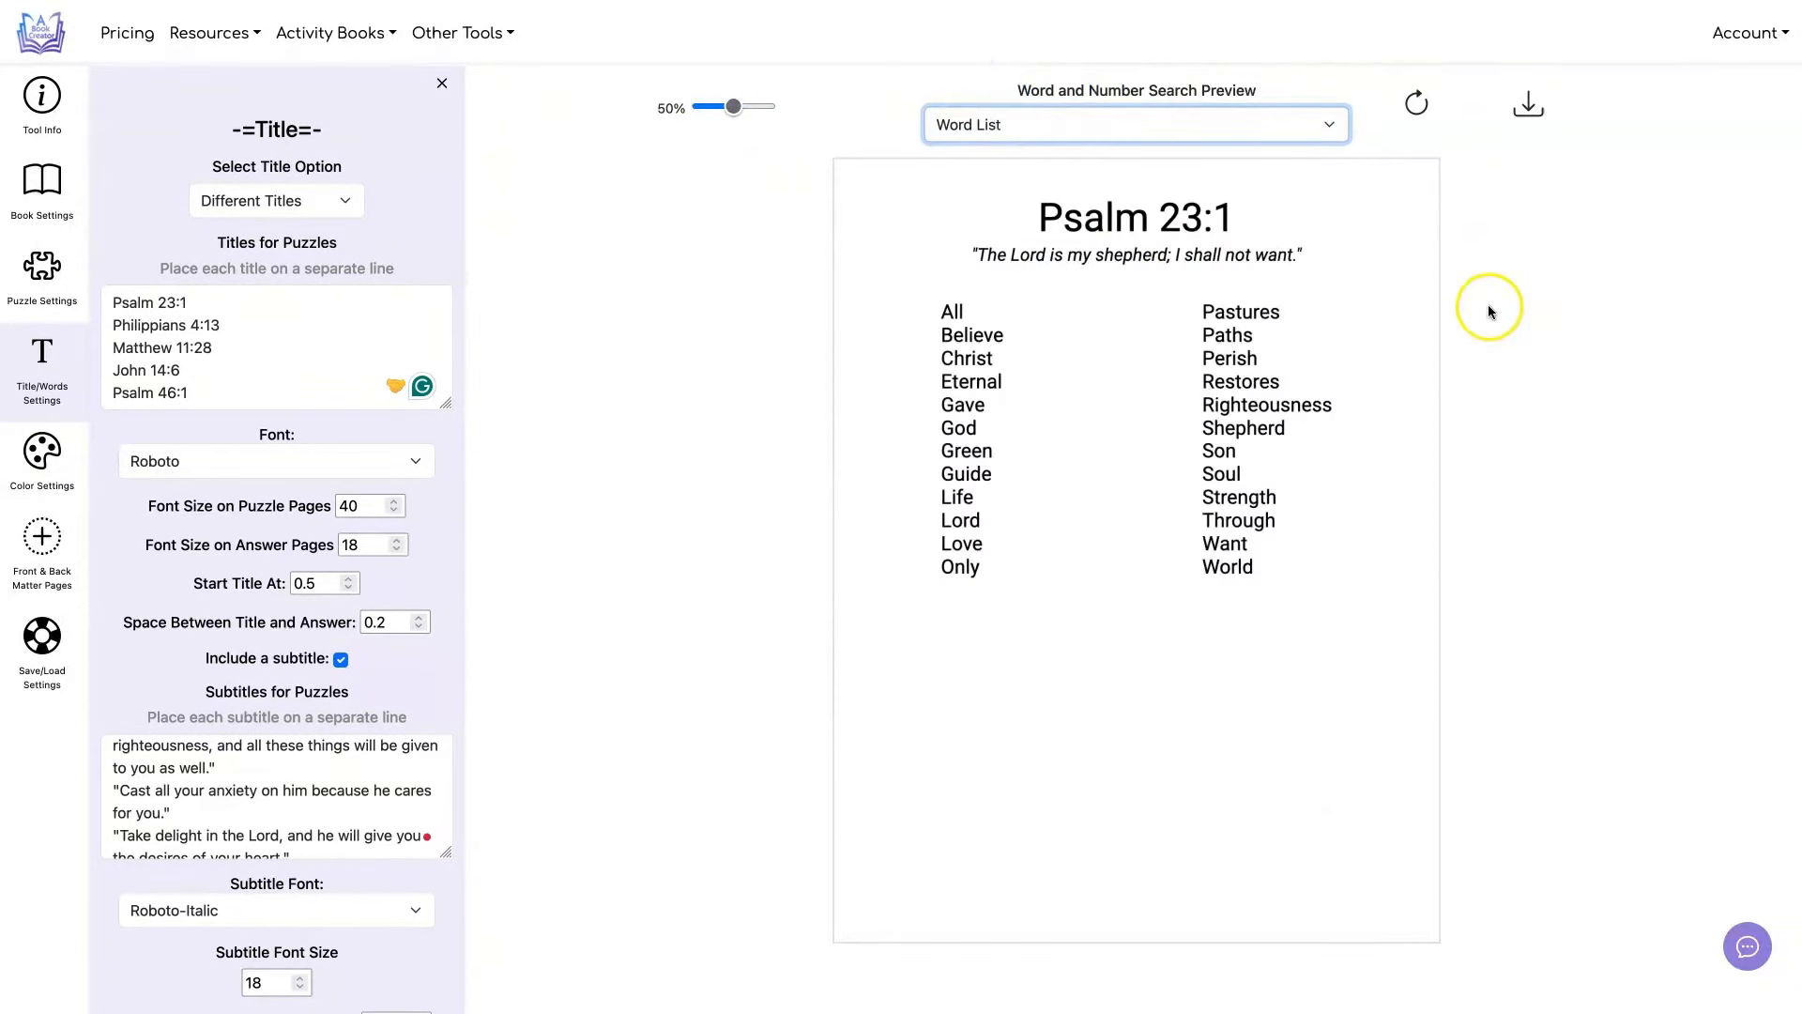
{"action": "left_click", "coordinate": [1489, 308]}
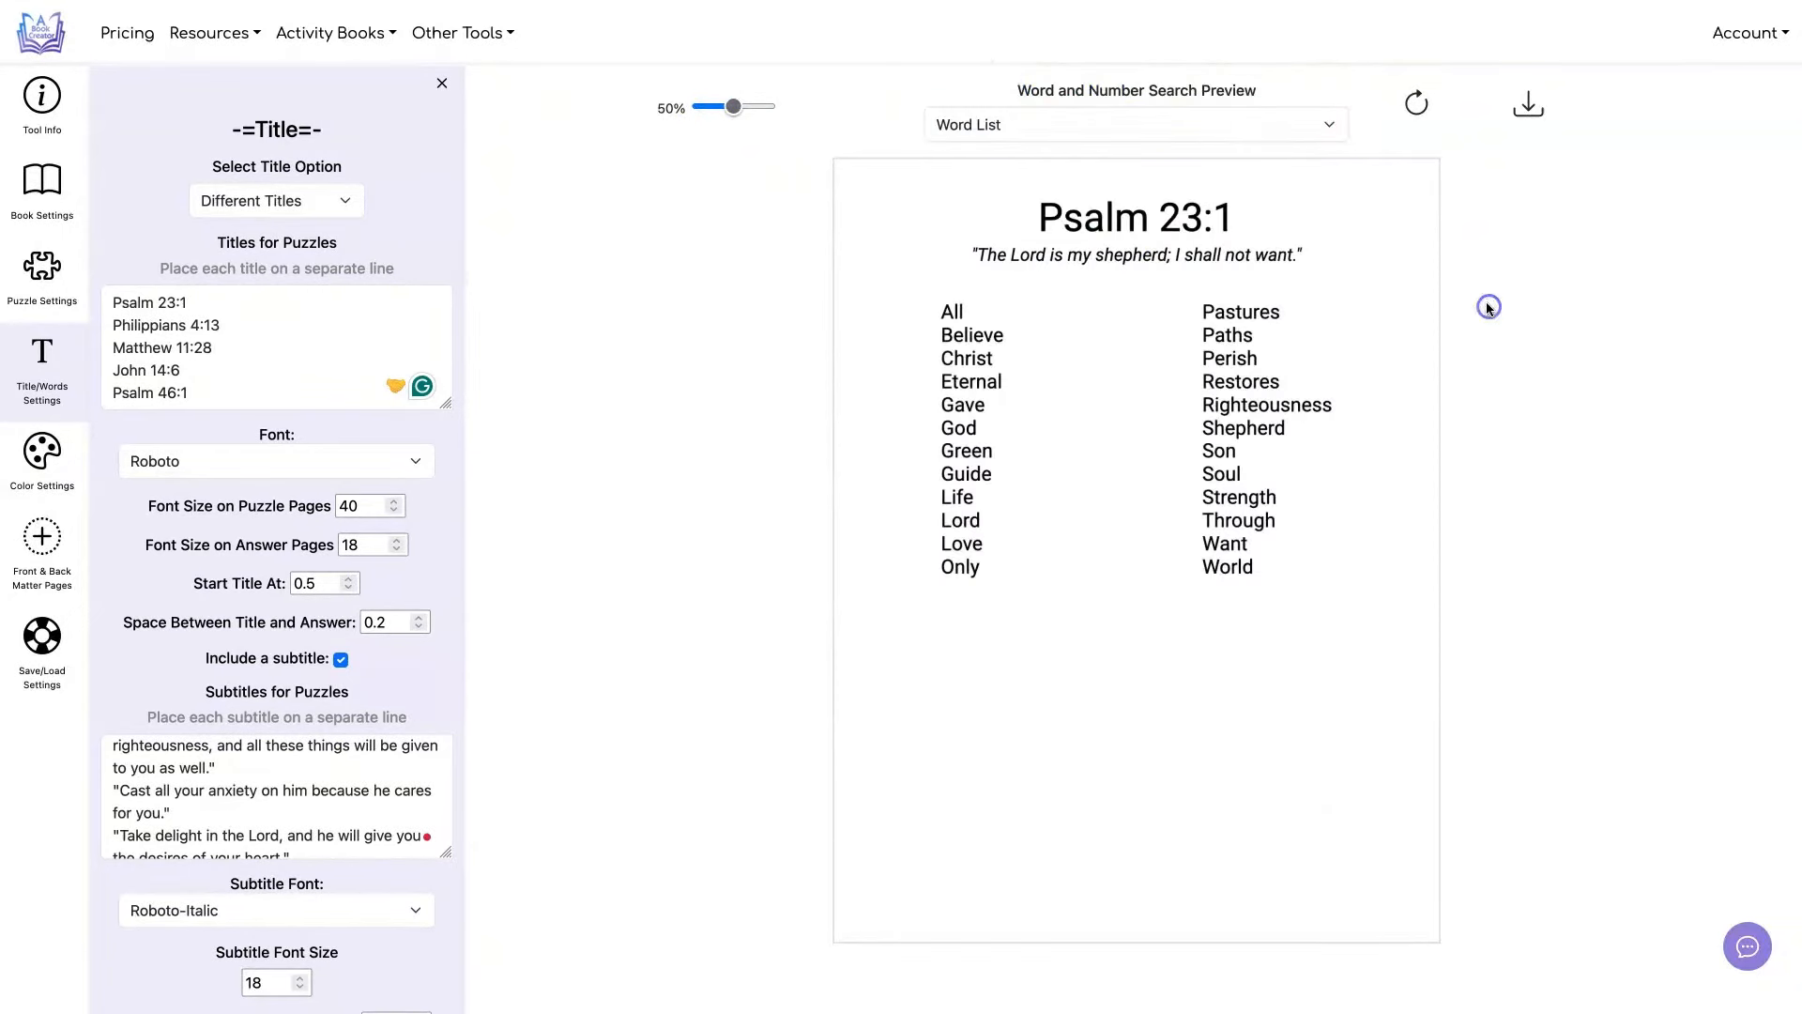
- Download the word search book as a PDF and review the titles, subtitles, word lists and puzzles on its first pages
{"action": "left_click", "coordinate": [1527, 107]}
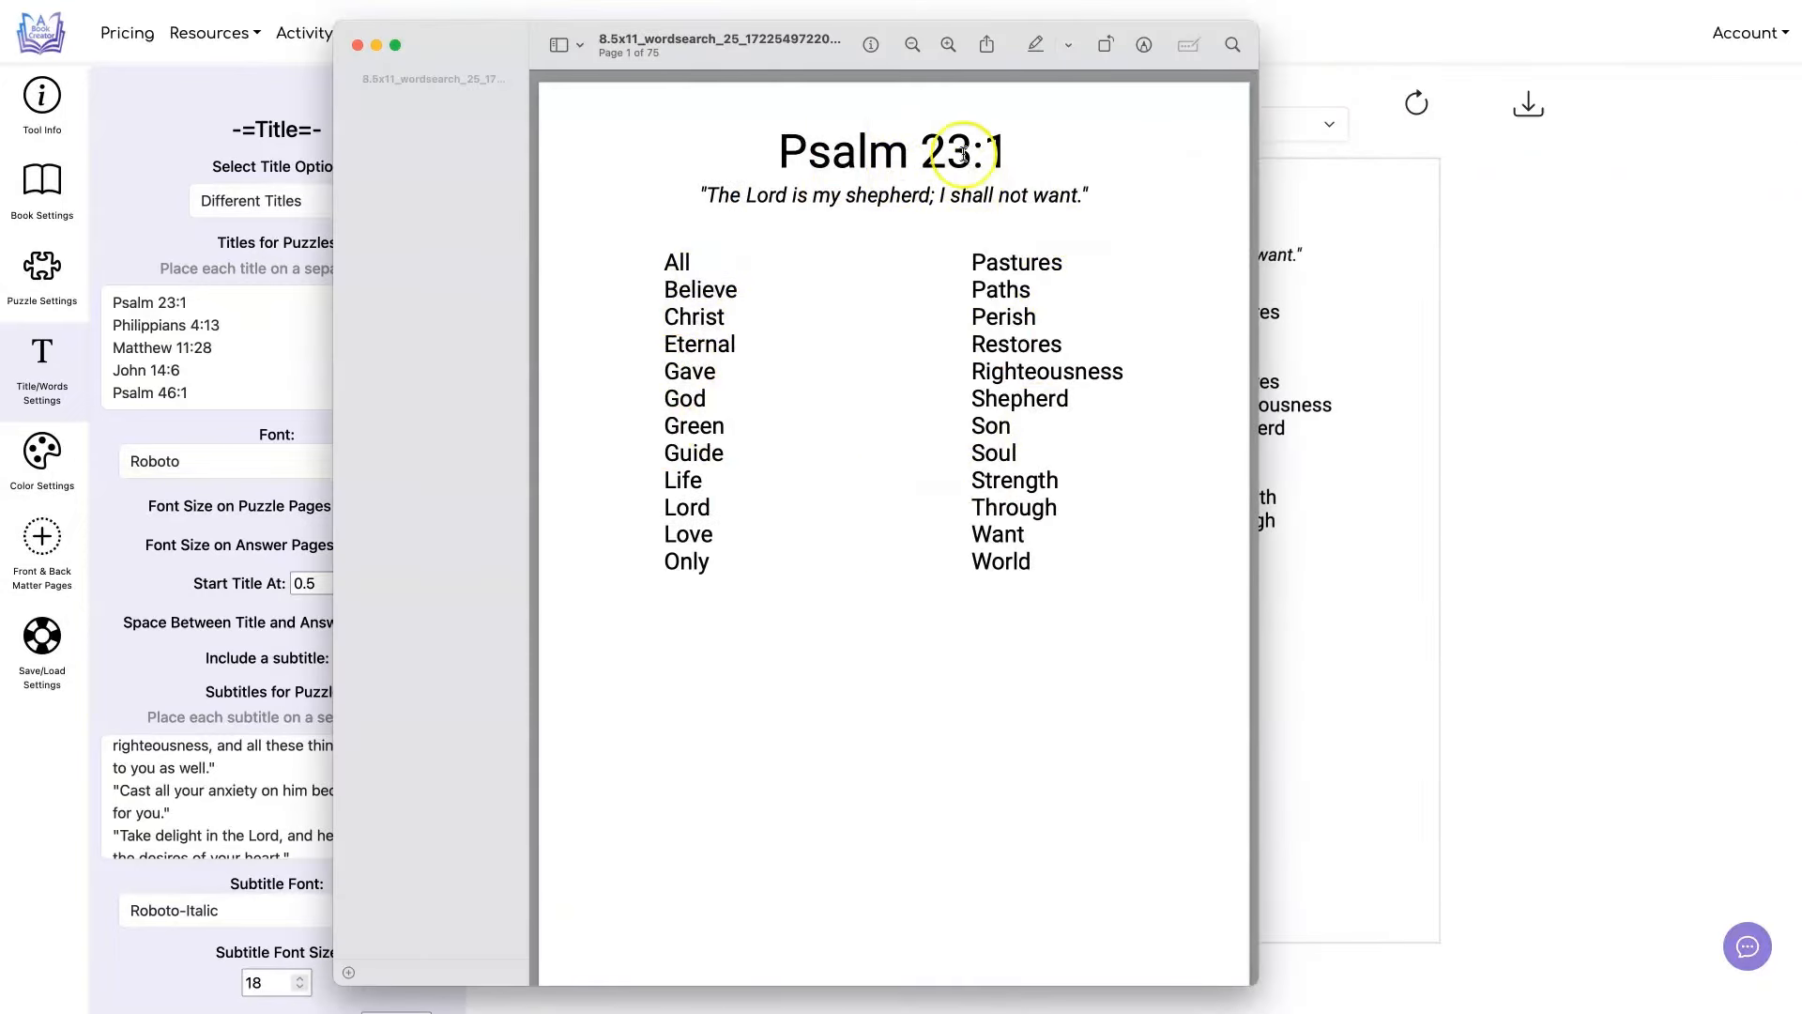
{"action": "left_click", "coordinate": [796, 146]}
{"action": "left_click_drag", "start_coordinate": [796, 146], "coordinate": [885, 182]}
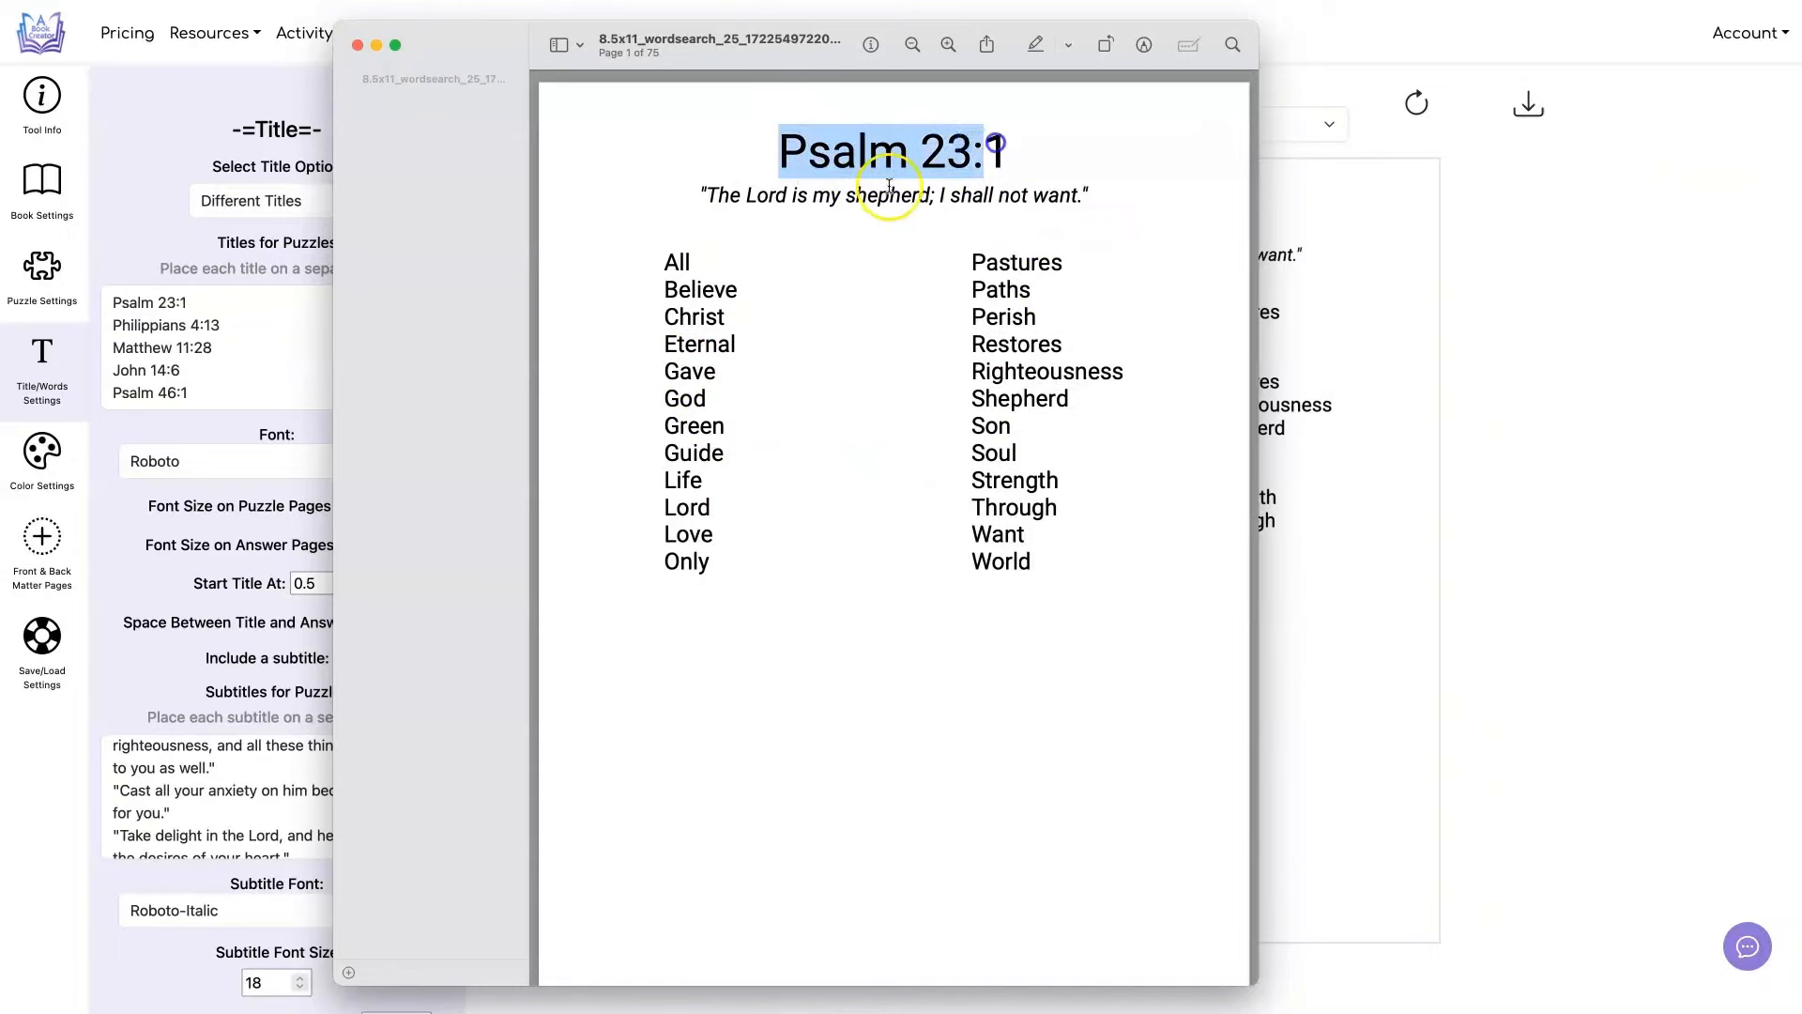
{"action": "scroll", "coordinate": [930, 262], "scroll_direction": "down", "scroll_amount": 10}
{"action": "scroll", "coordinate": [929, 259], "scroll_direction": "down", "scroll_amount": 10}
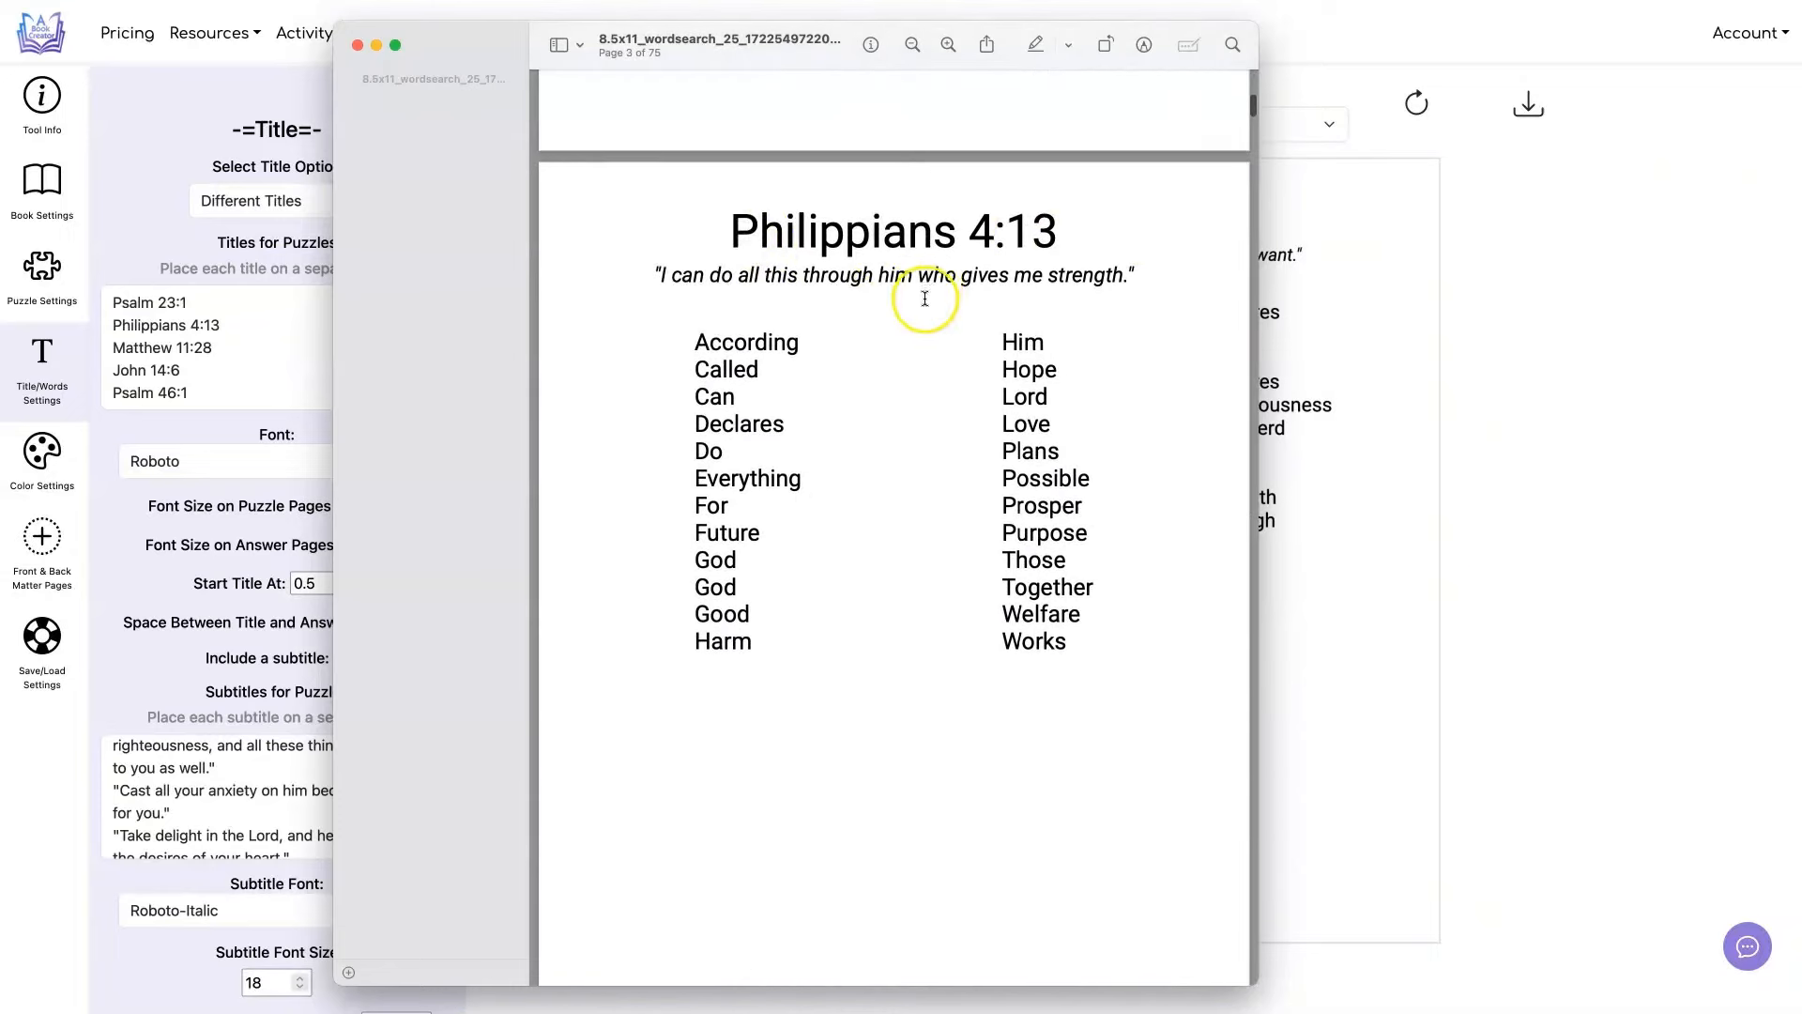
{"action": "scroll", "coordinate": [922, 296], "scroll_direction": "down", "scroll_amount": 10}
{"action": "scroll", "coordinate": [924, 298], "scroll_direction": "down", "scroll_amount": 10}
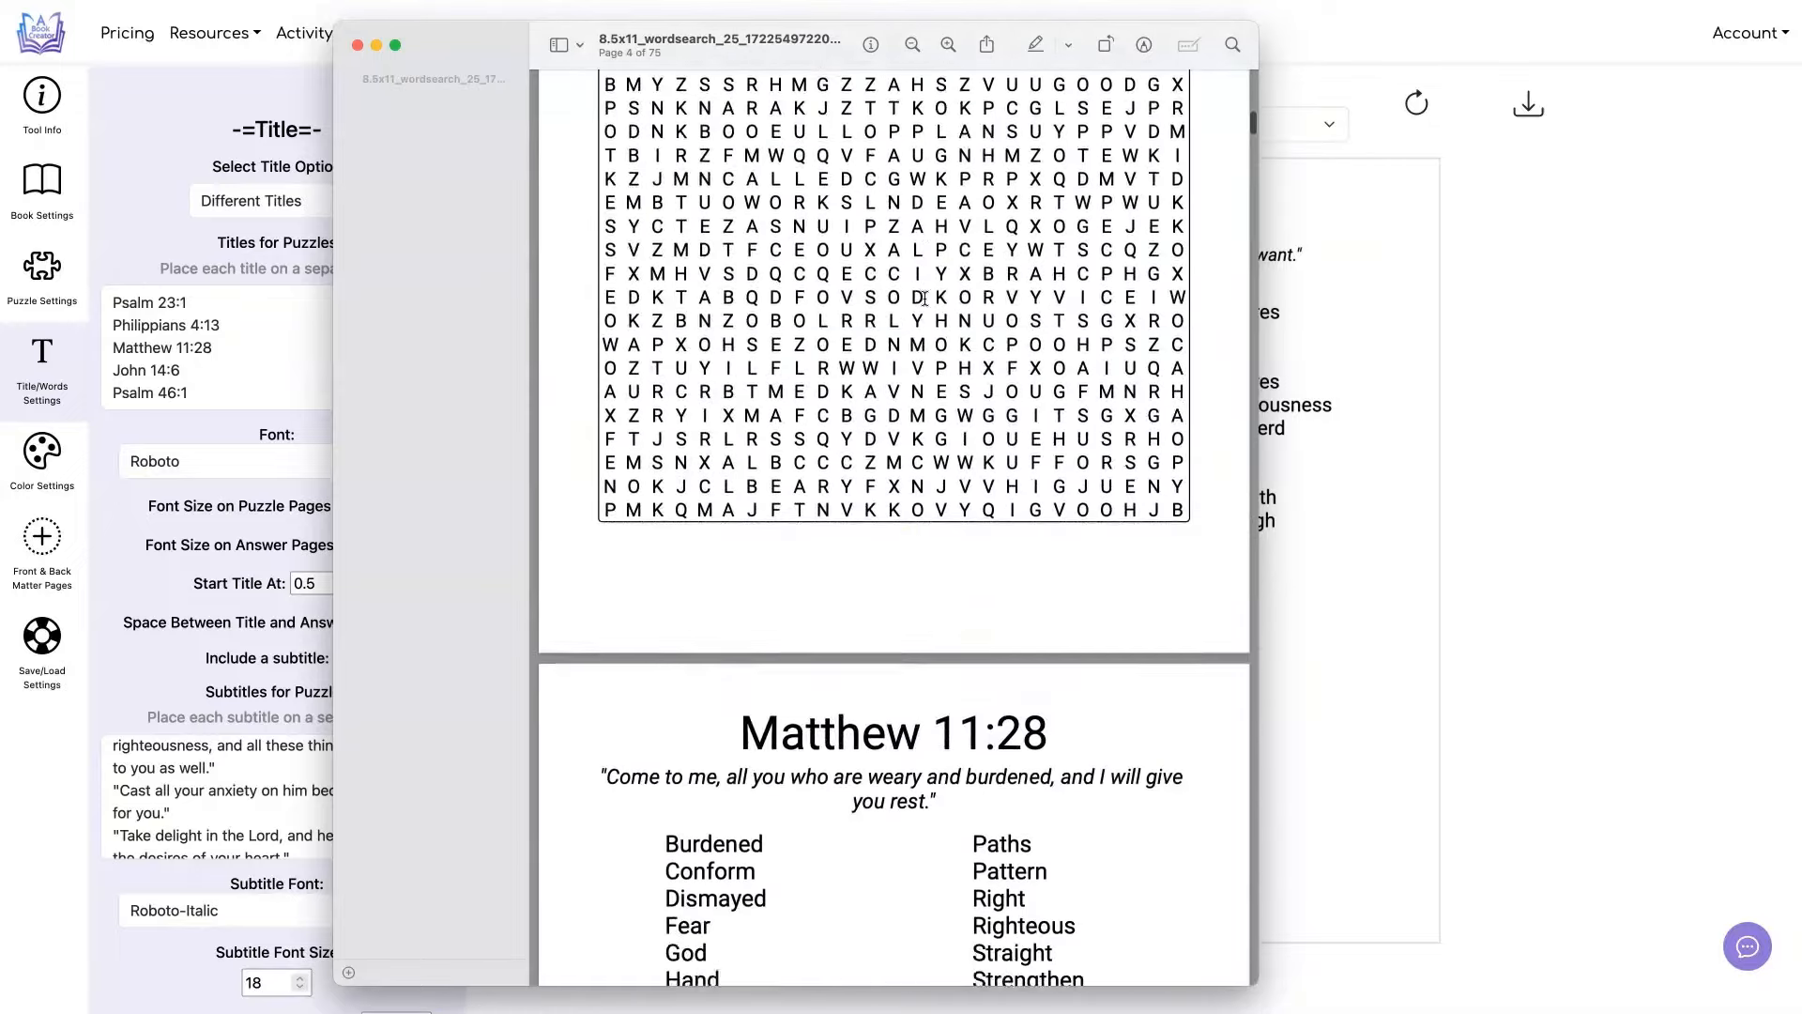
{"action": "scroll", "coordinate": [924, 298], "scroll_direction": "down", "scroll_amount": 10}
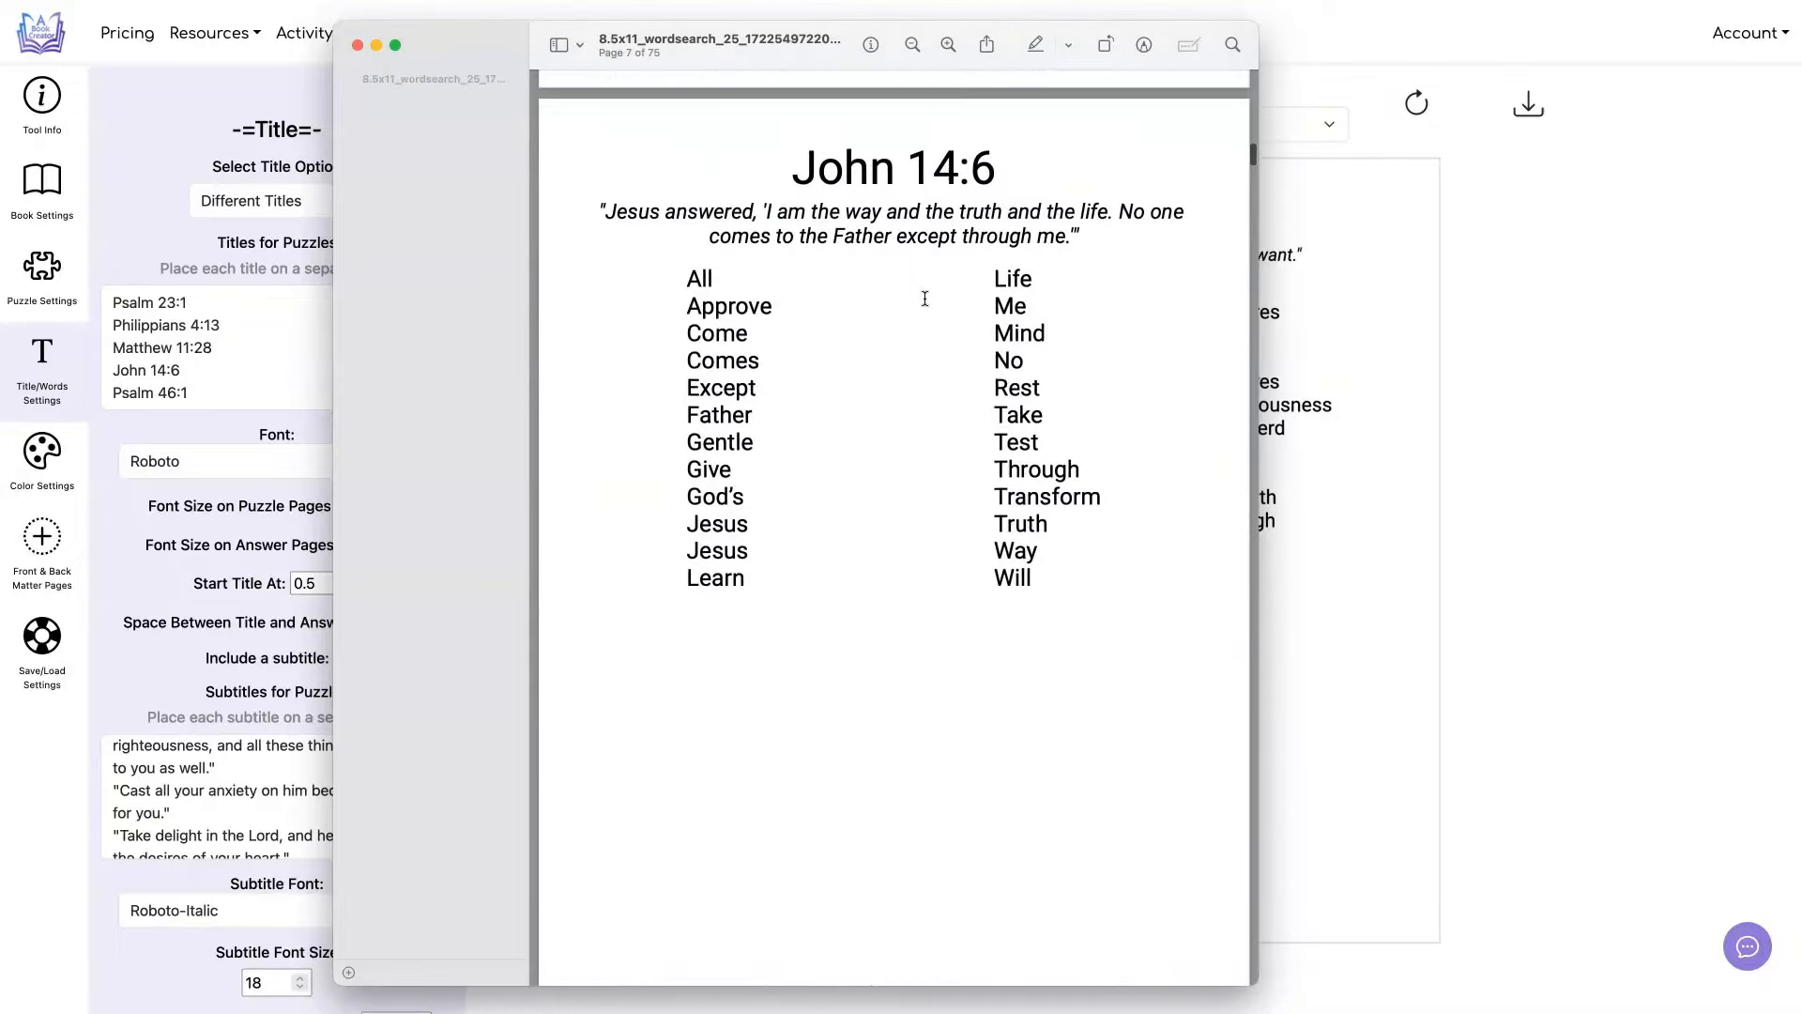